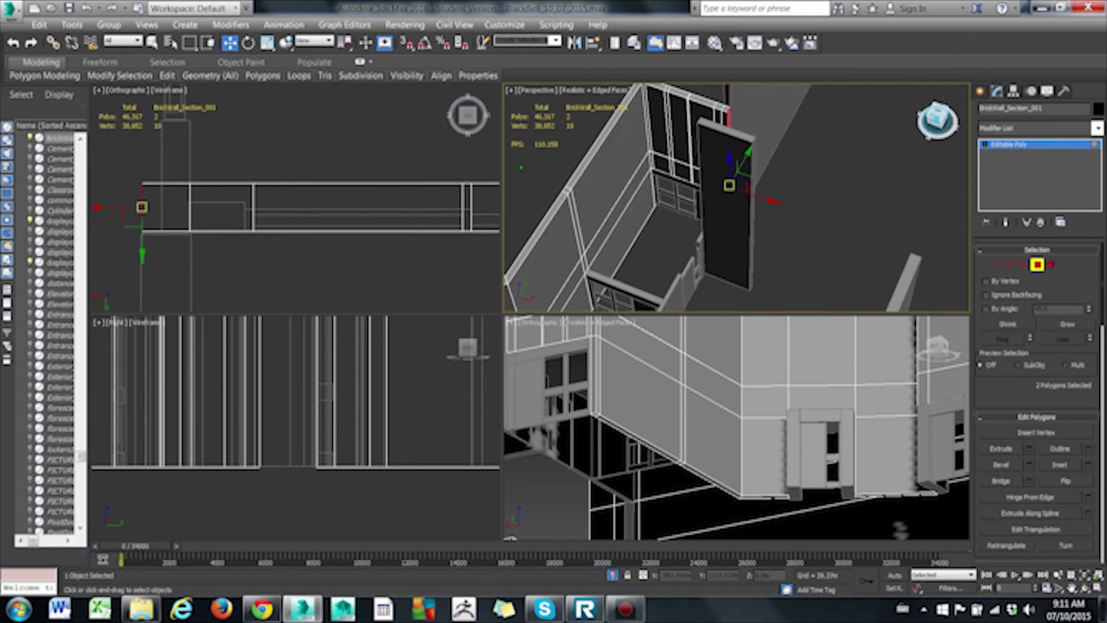
- Extrude the selected window frame polygon
scroll(749, 436, up, 5)
scroll(616, 388, up, 3)
scroll(689, 441, up, 3)
scroll(689, 442, down, 5)
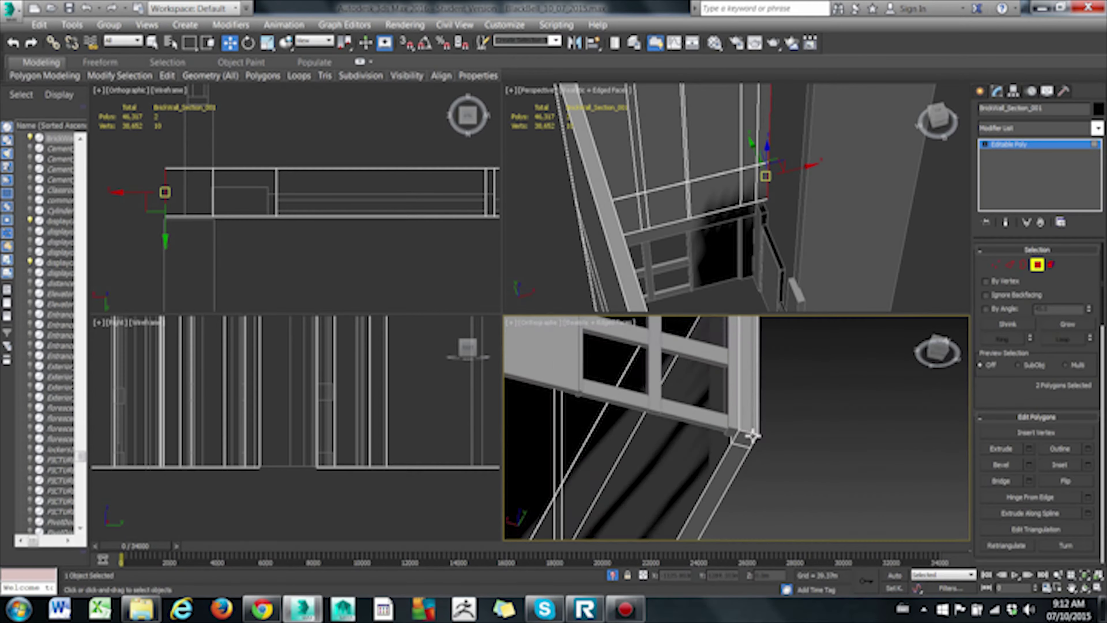
click(730, 463)
scroll(332, 251, up, 3)
key(shift+e)
click(302, 237)
- Target-weld the two stray vertices together at Vertex level
scroll(741, 502, up, 3)
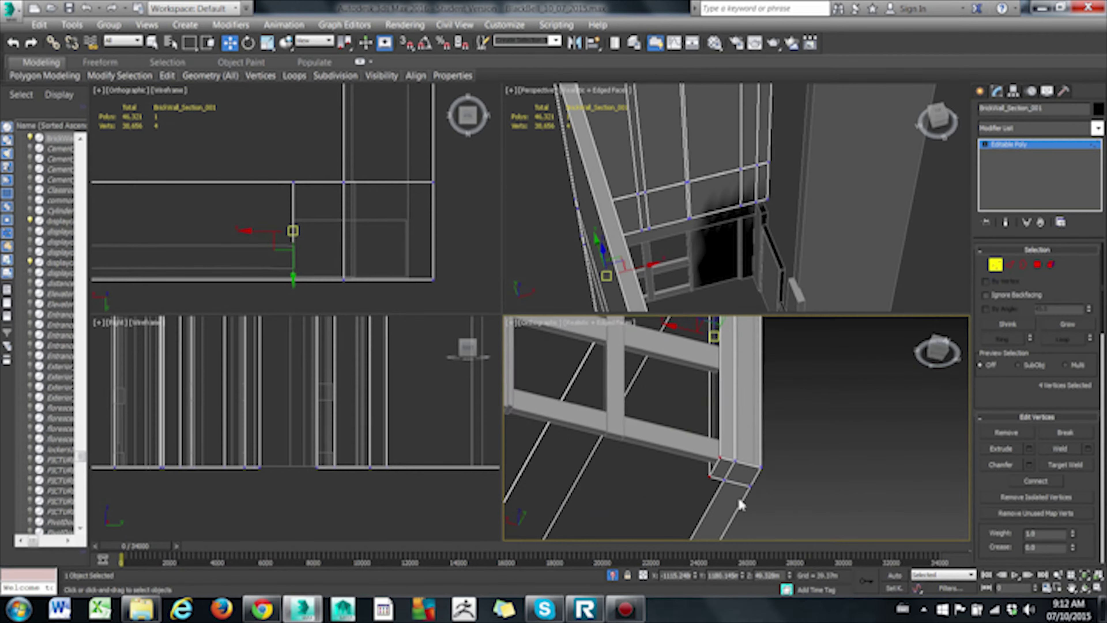
scroll(808, 205, up, 5)
scroll(861, 283, up, 3)
scroll(861, 283, down, 5)
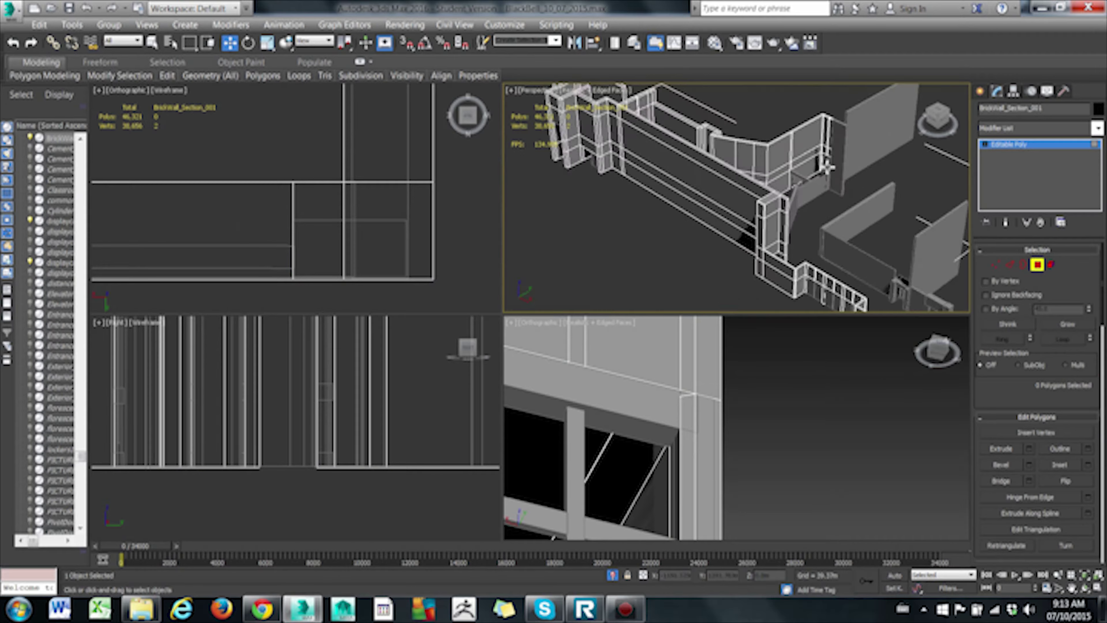
key(1)
click(705, 155)
scroll(685, 151, up, 4)
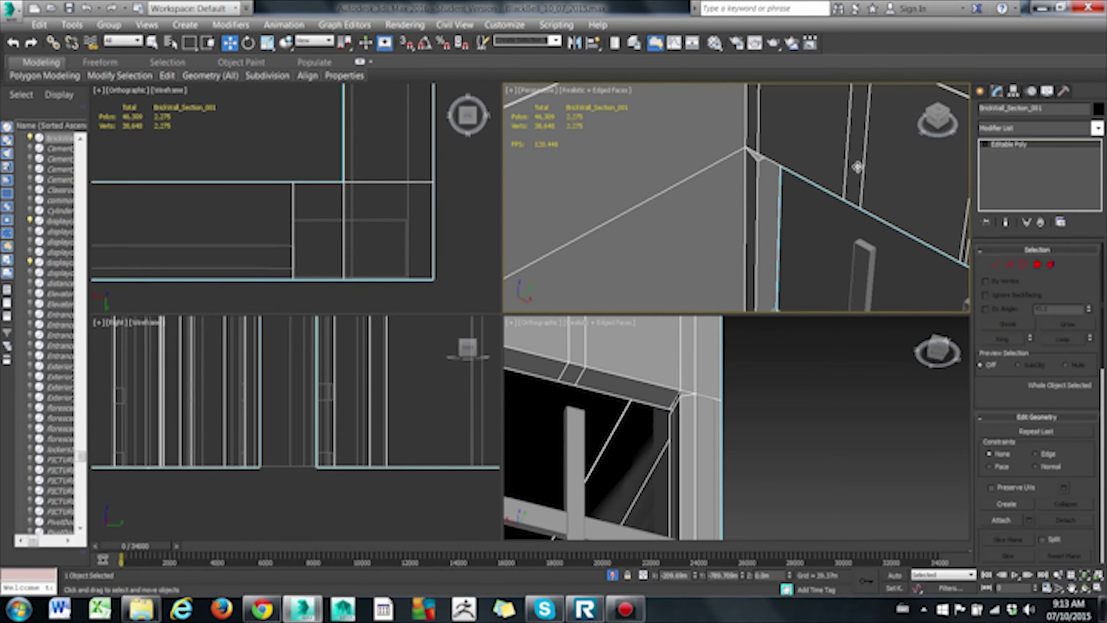
click(1067, 465)
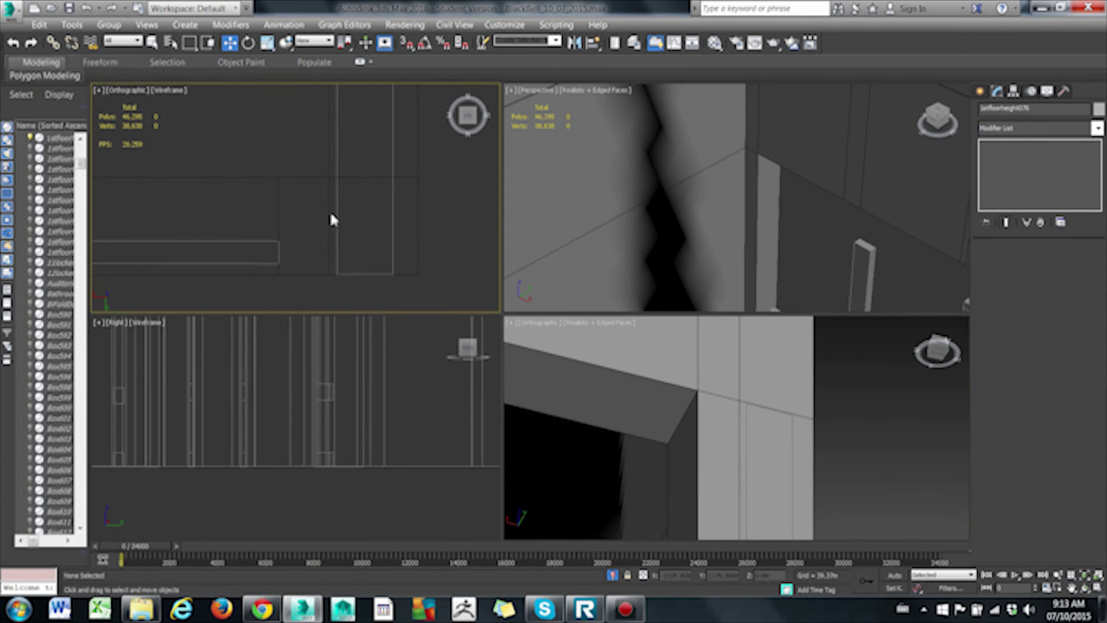
- Select the window's top frame polygons and extrude them to 16.347m
click(362, 170)
drag(300, 125, 412, 163)
key(4)
scroll(715, 422, up, 3)
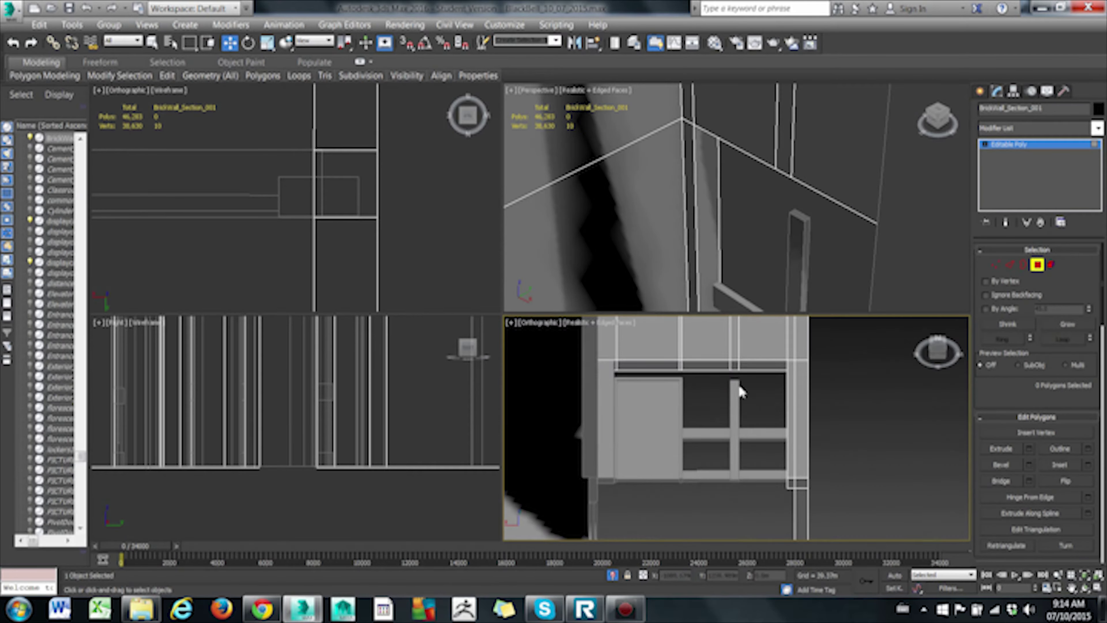
click(697, 365)
alt+middle_drag(719, 197, 749, 160)
alt+middle_drag(717, 393, 691, 412)
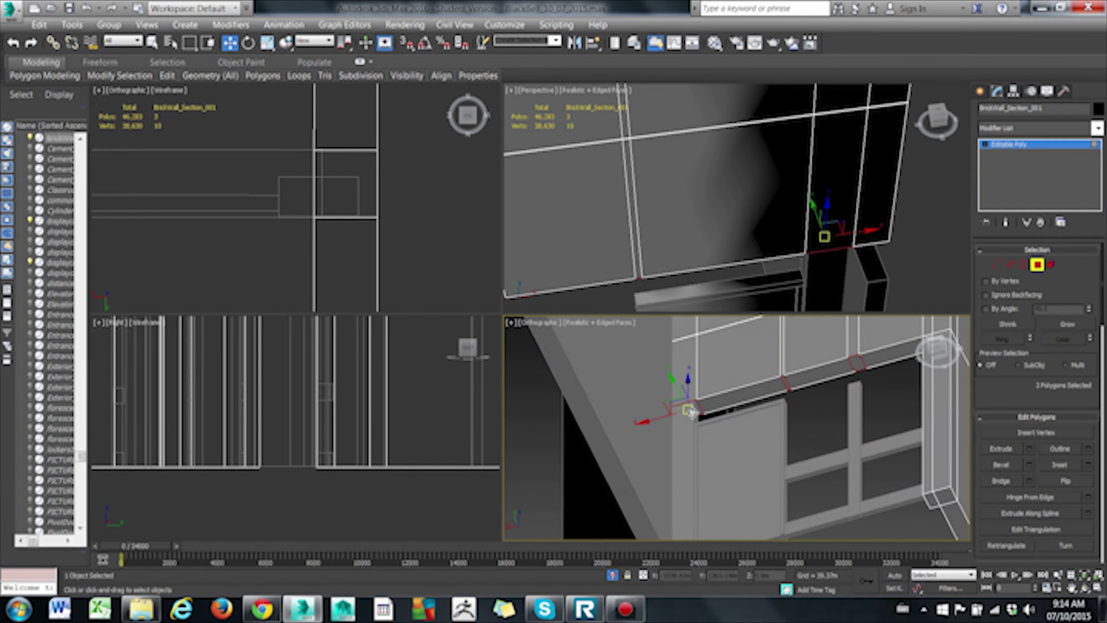
click(301, 468)
alt+middle_drag(720, 197, 741, 175)
scroll(279, 190, down, 3)
key(4)
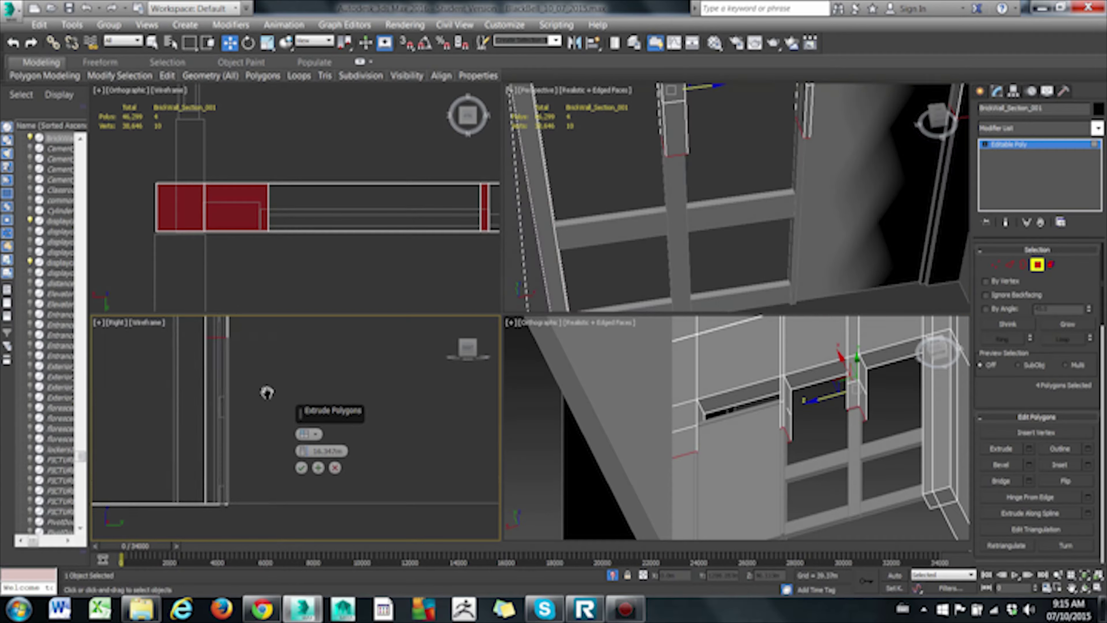
- Commit the sill extrusion and remove the unneeded selected edges
click(302, 468)
mouse_move(741, 236)
alt+middle_down()
mouse_move(791, 222)
mouse_move(879, 158)
alt+middle_up()
key(2)
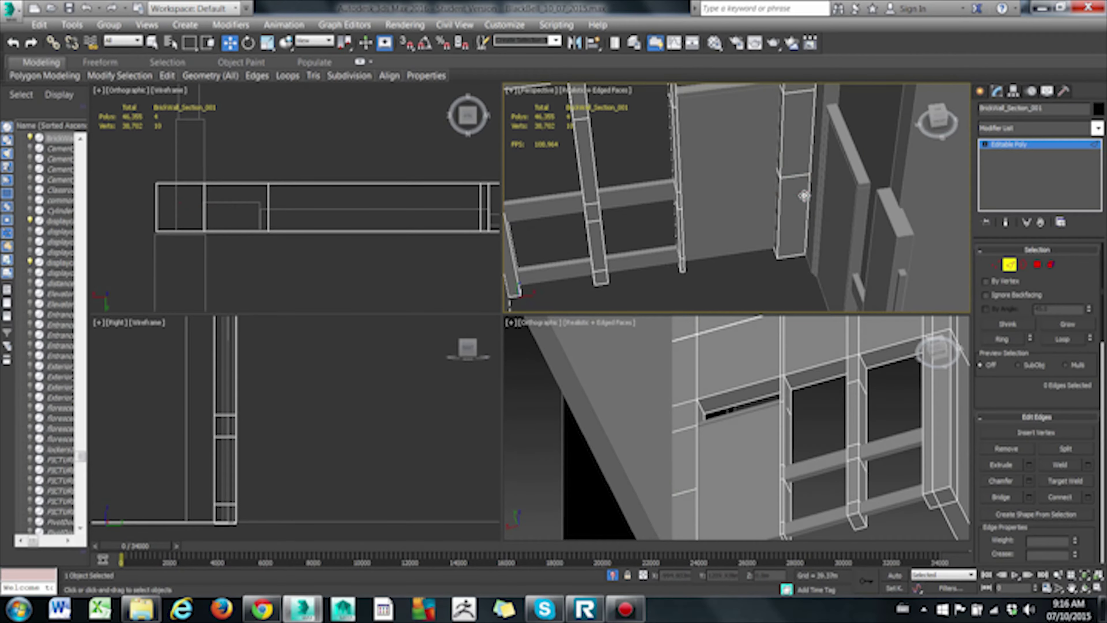
key(ctrl+BackSpace)
- Select a full edge loop across the window frames and inspect it around the wall
mouse_move(791, 223)
alt+middle_down()
mouse_move(605, 237)
mouse_move(580, 210)
alt+middle_up()
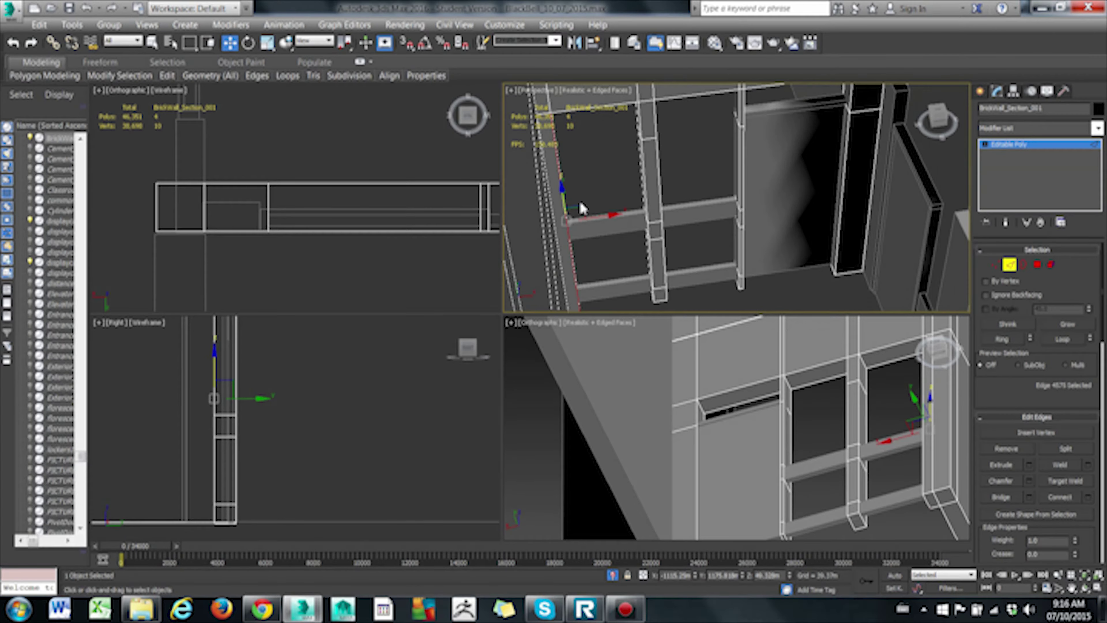
double_click(716, 185)
mouse_move(716, 185)
alt+middle_down()
mouse_move(836, 507)
mouse_move(785, 436)
alt+middle_up()
mouse_move(761, 174)
alt+middle_down()
mouse_move(668, 259)
mouse_move(697, 245)
alt+middle_up()
key(F3)
key(F3)
key(2)
alt+middle_drag(719, 392, 743, 413)
alt+middle_drag(305, 166, 274, 136)
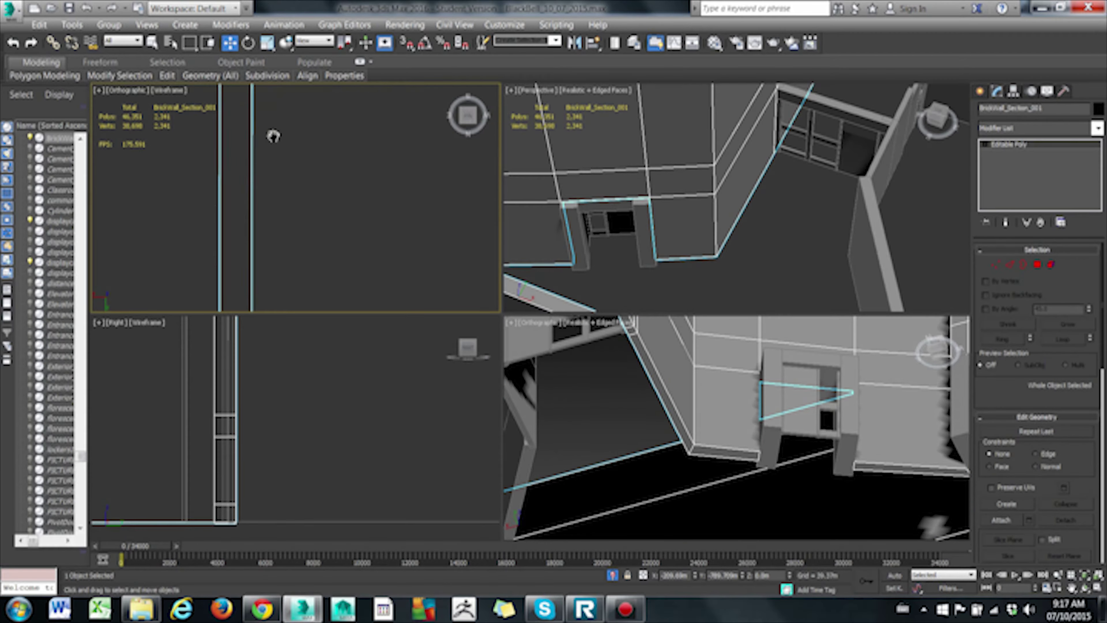
alt+middle_drag(173, 278, 417, 218)
alt+middle_drag(693, 217, 693, 272)
scroll(286, 425, down, 3)
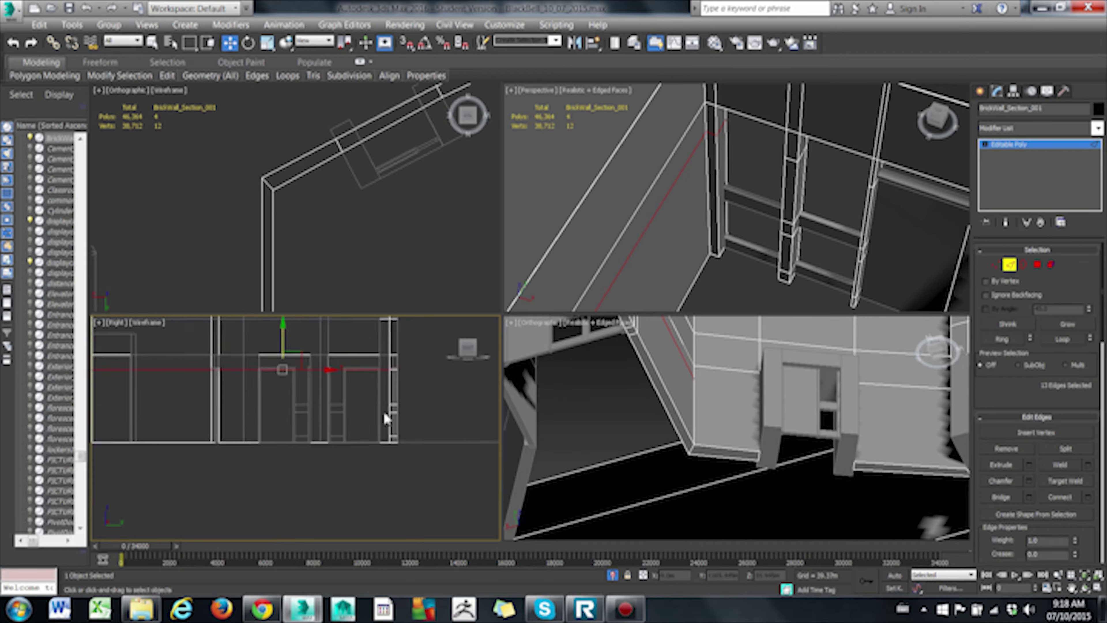
- Connect the loop edges with new horizontal edges and maximize the viewport
key(ctrl+shift+e)
scroll(169, 363, up, 2)
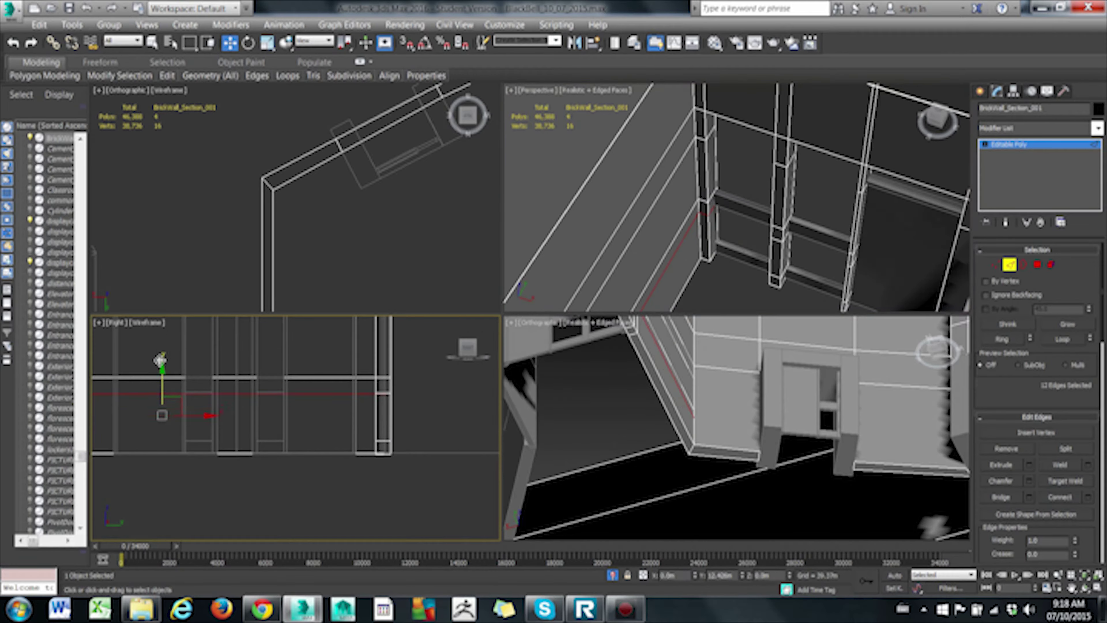
alt+middle_drag(683, 302, 654, 306)
key(alt+w)
middle_drag(594, 322, 609, 325)
click(612, 300)
- Work on the ledge vertices at Vertex level, viewing the wall and stairs
key(4)
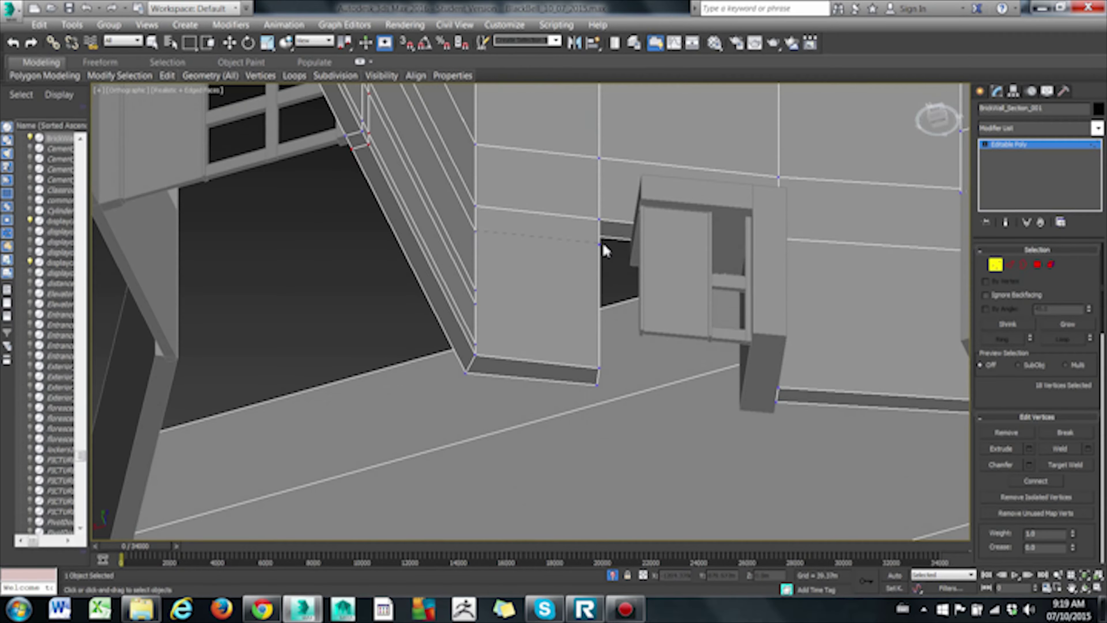
scroll(601, 240, up, 3)
scroll(663, 272, up, 2)
alt+middle_drag(514, 347, 512, 344)
key(1)
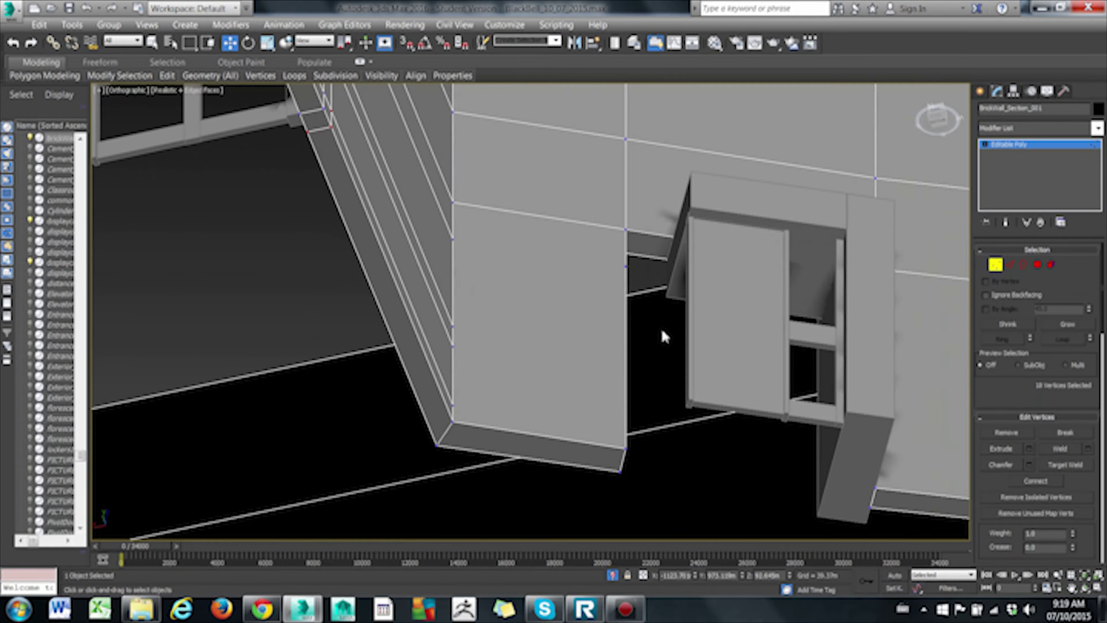
scroll(741, 292, down, 3)
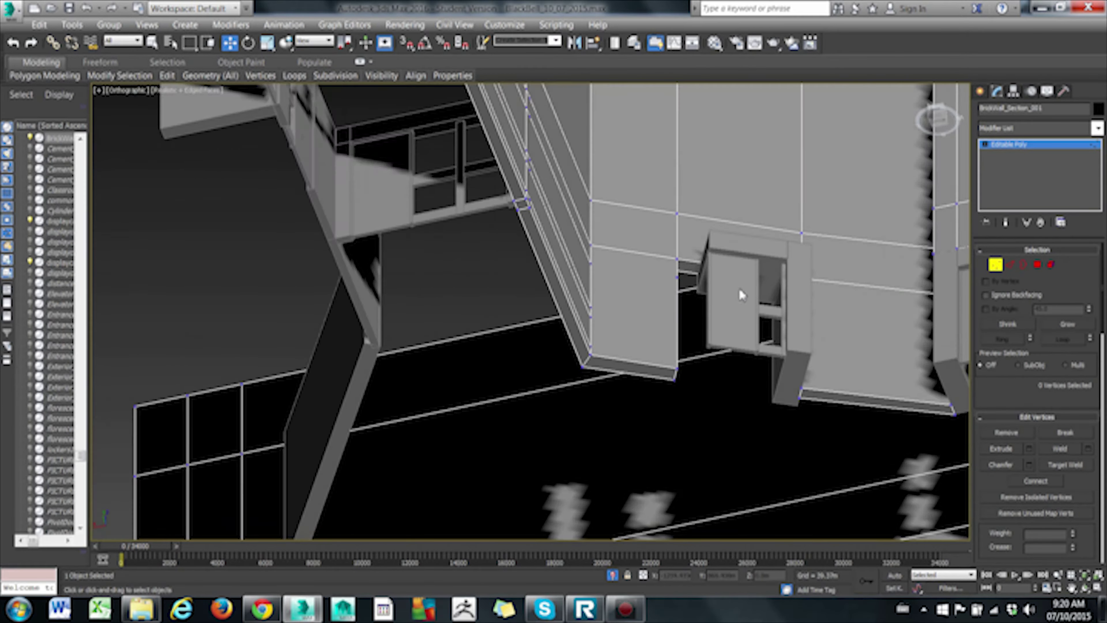
alt+middle_drag(742, 292, 601, 311)
mouse_move(841, 422)
middle_down()
mouse_move(863, 413)
mouse_move(804, 215)
mouse_move(507, 366)
mouse_move(485, 250)
mouse_move(566, 259)
mouse_move(479, 215)
mouse_move(564, 355)
middle_up()
- Extrude the selected ledge polygons 24.212m around the wall corner
key(4)
key(shift+e)
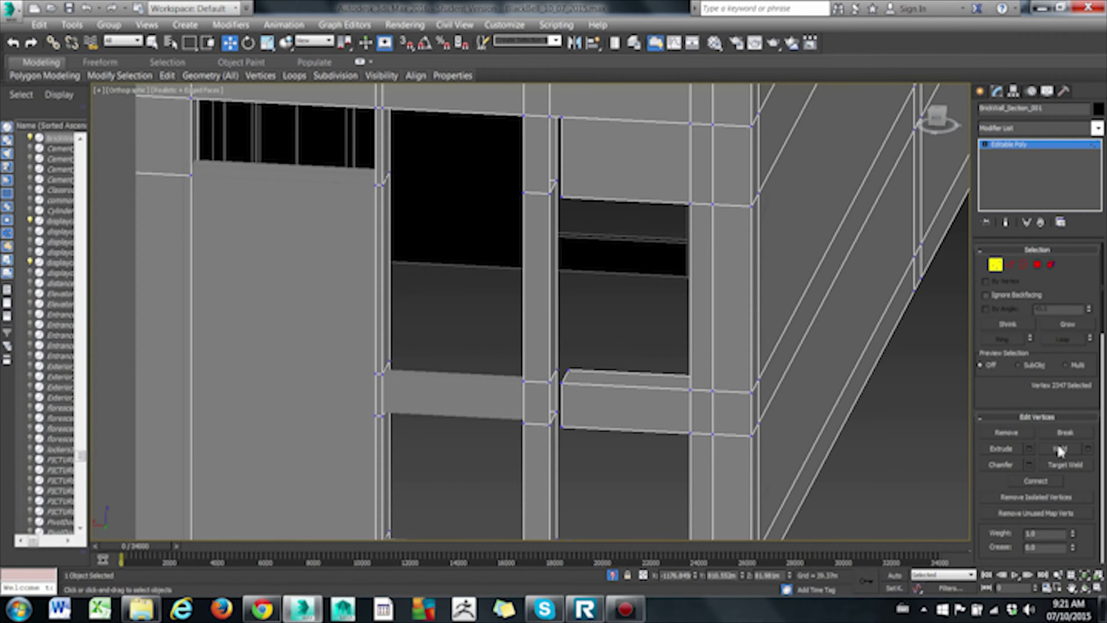
middle_drag(552, 375, 574, 253)
middle_drag(627, 309, 623, 405)
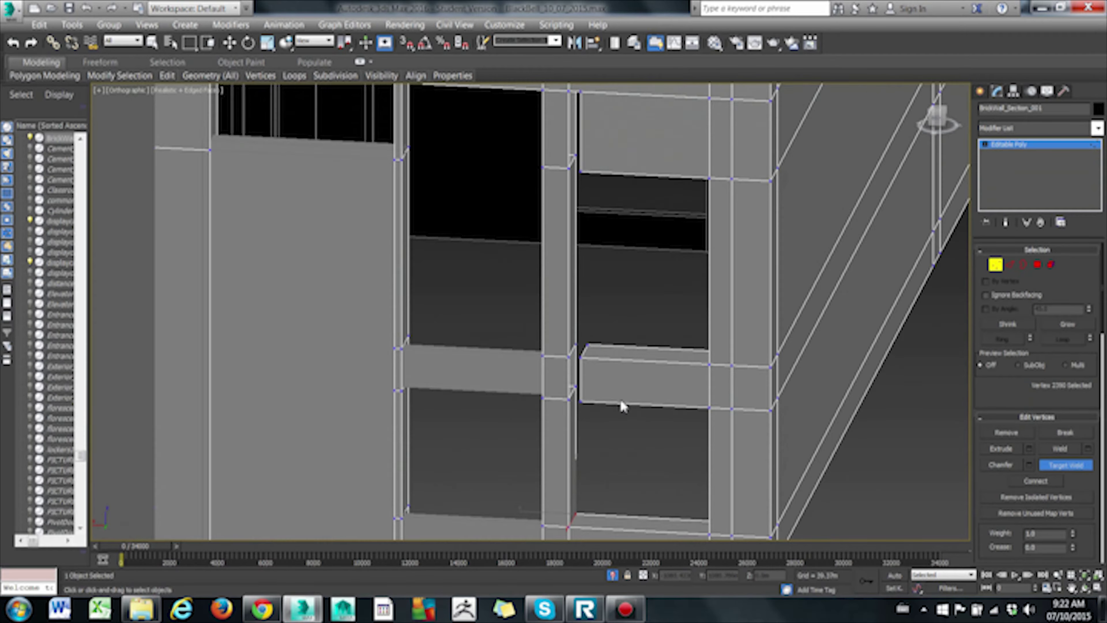
scroll(734, 279, up, 5)
- Select a ledge polygon, then Target Weld a ledge vertex onto its frame corner
key(4)
click(613, 259)
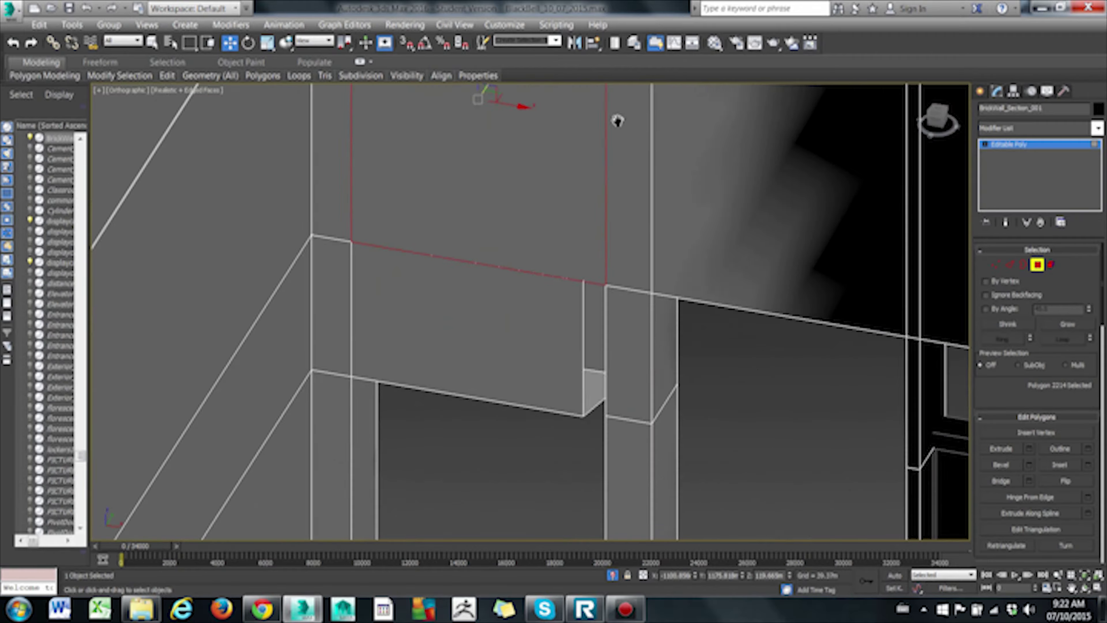
middle_drag(618, 121, 620, 75)
key(1)
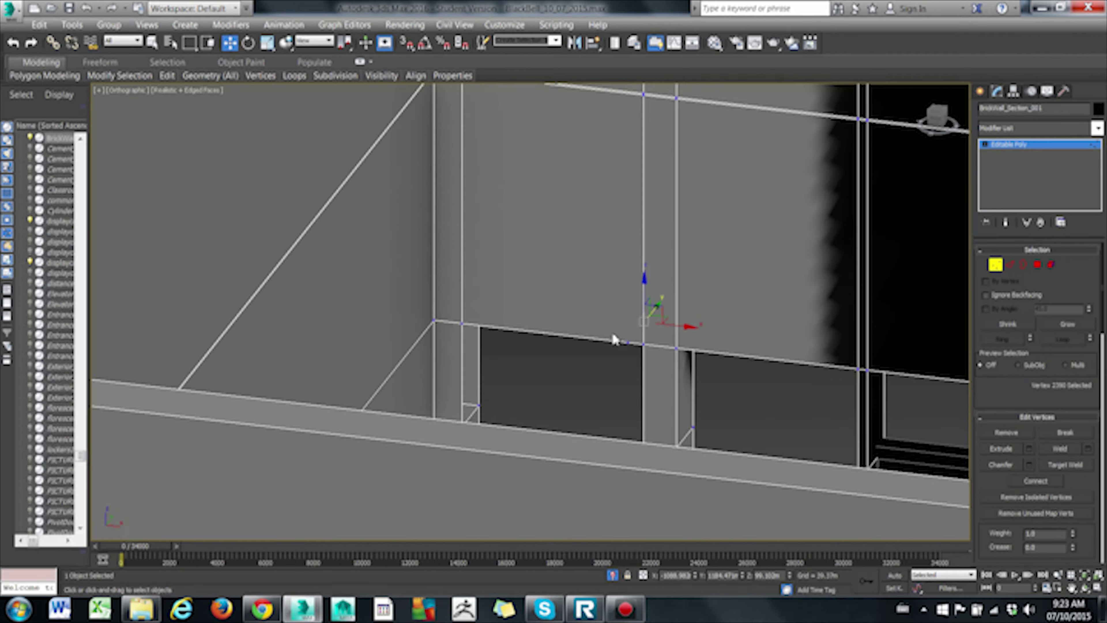
key(ctrl+shift+w)
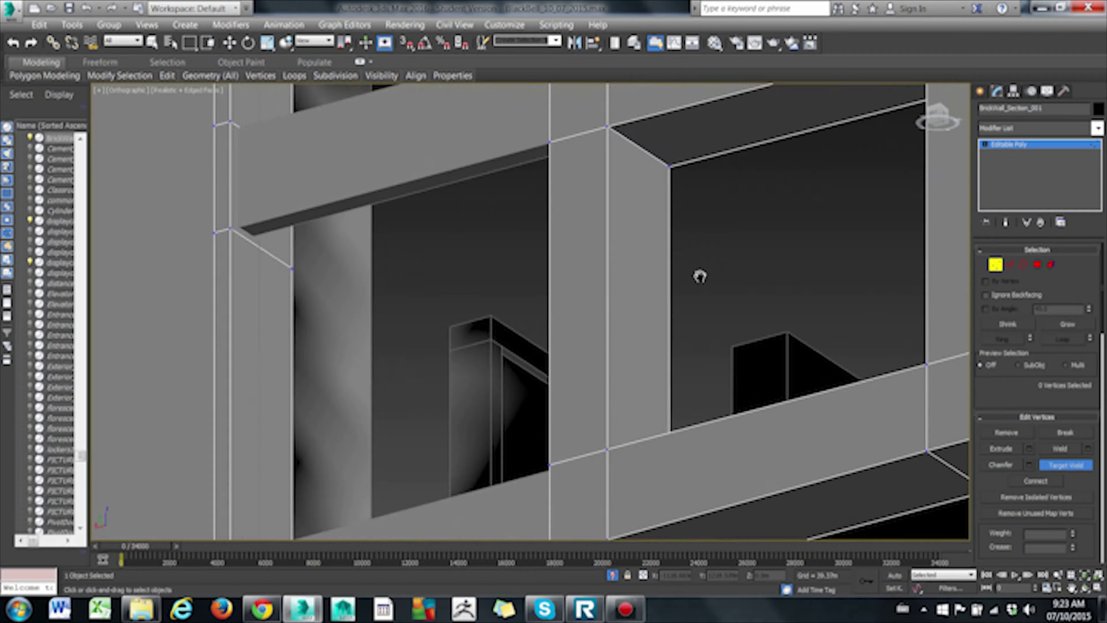
middle_drag(626, 305, 676, 341)
key(2)
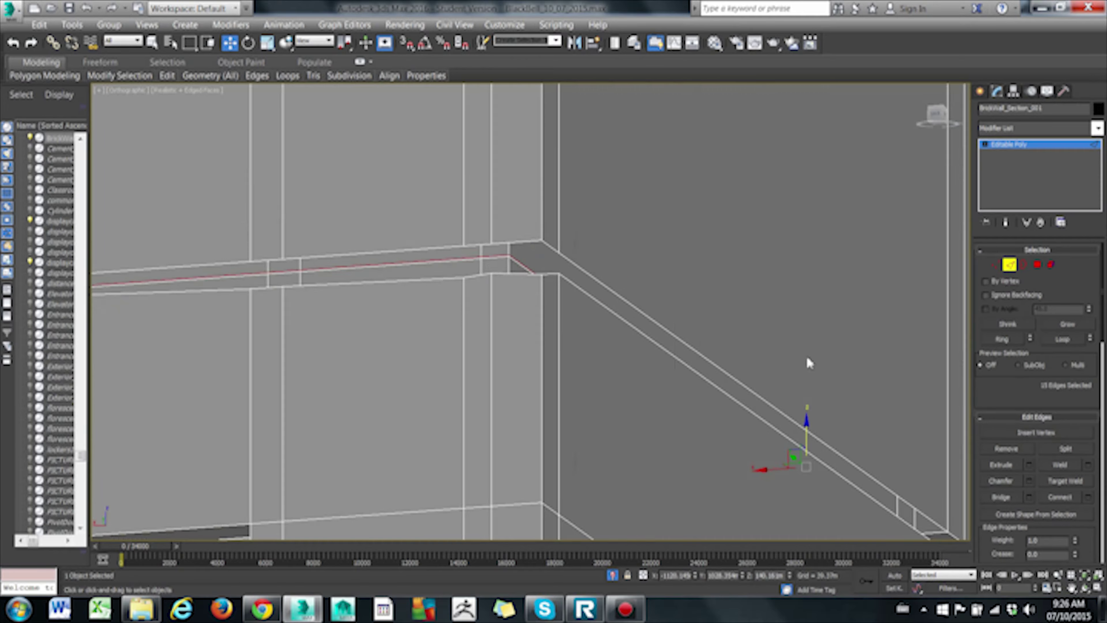
- Zoom in on the ledge vertices where the two wall faces meet
scroll(506, 241, up, 5)
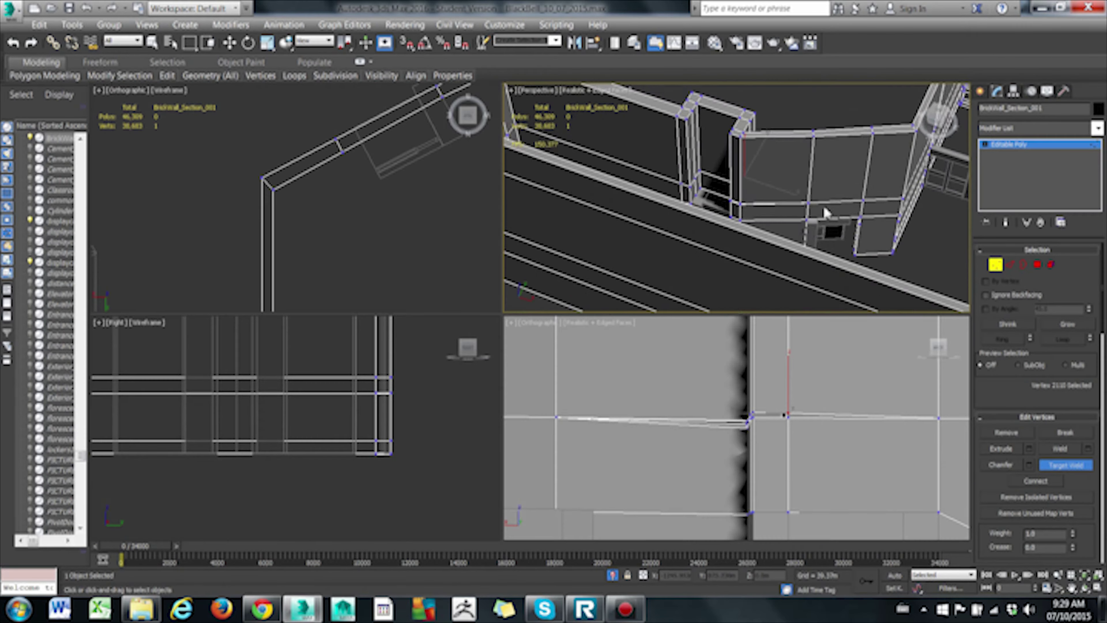
- Target-weld the corner vertex and the stray ledge vertex onto their neighbours
mouse_move(645, 240)
middle_down()
mouse_move(740, 275)
mouse_move(729, 227)
middle_up()
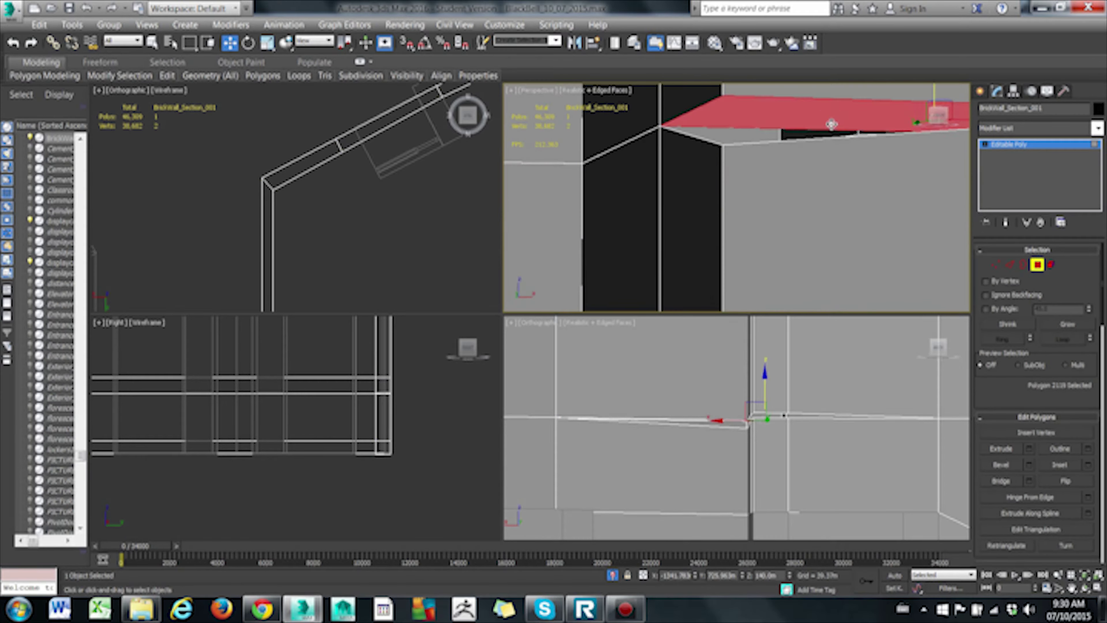
click(667, 205)
scroll(667, 205, up, 5)
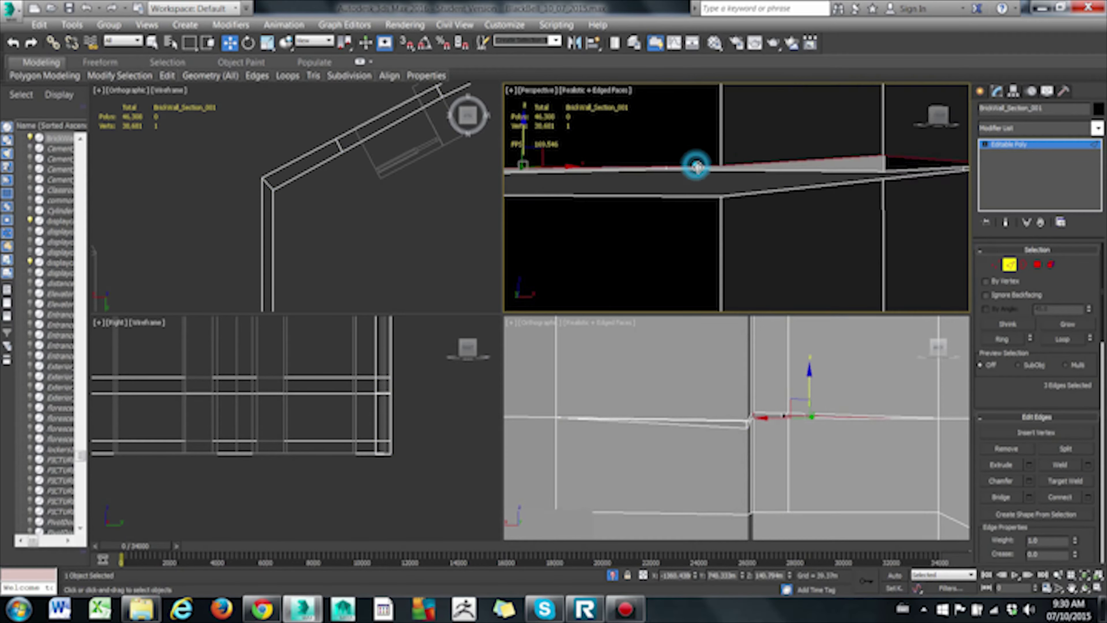
key(2)
scroll(660, 230, up, 3)
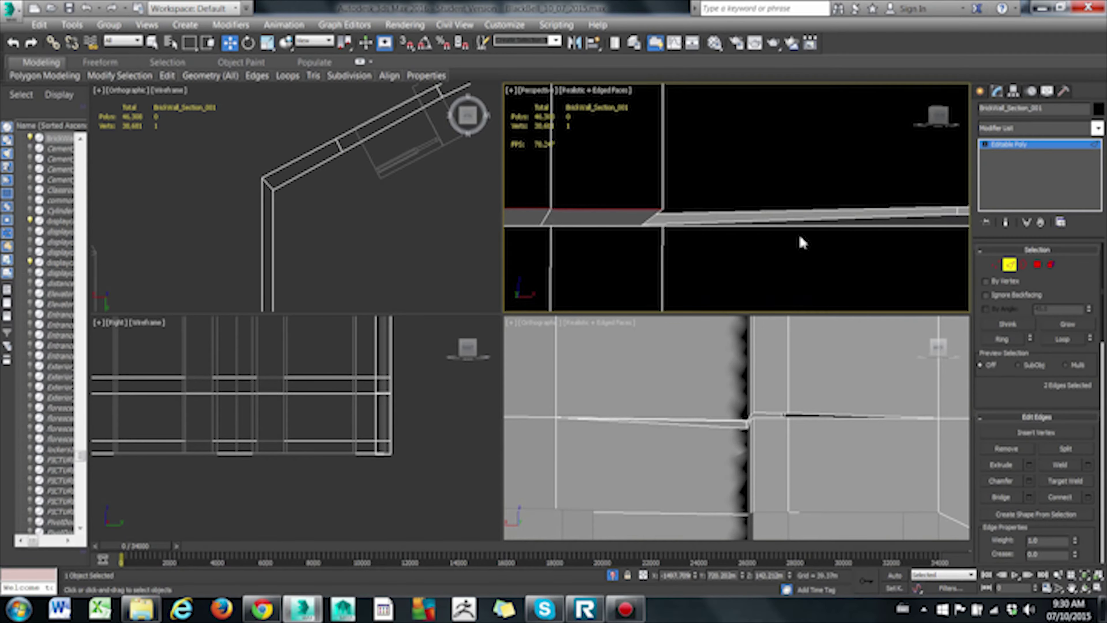
key(1)
scroll(796, 416, up, 3)
click(749, 414)
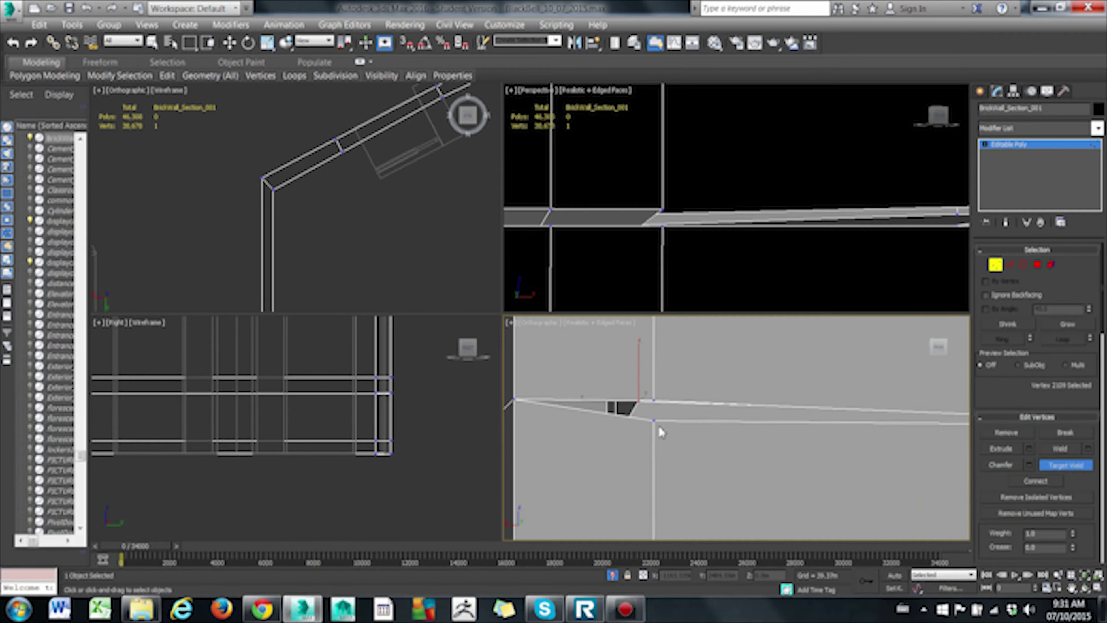
middle_drag(749, 417, 834, 463)
- Select and inspect individual ledge edges near the stairs
click(731, 416)
middle_drag(732, 419, 754, 448)
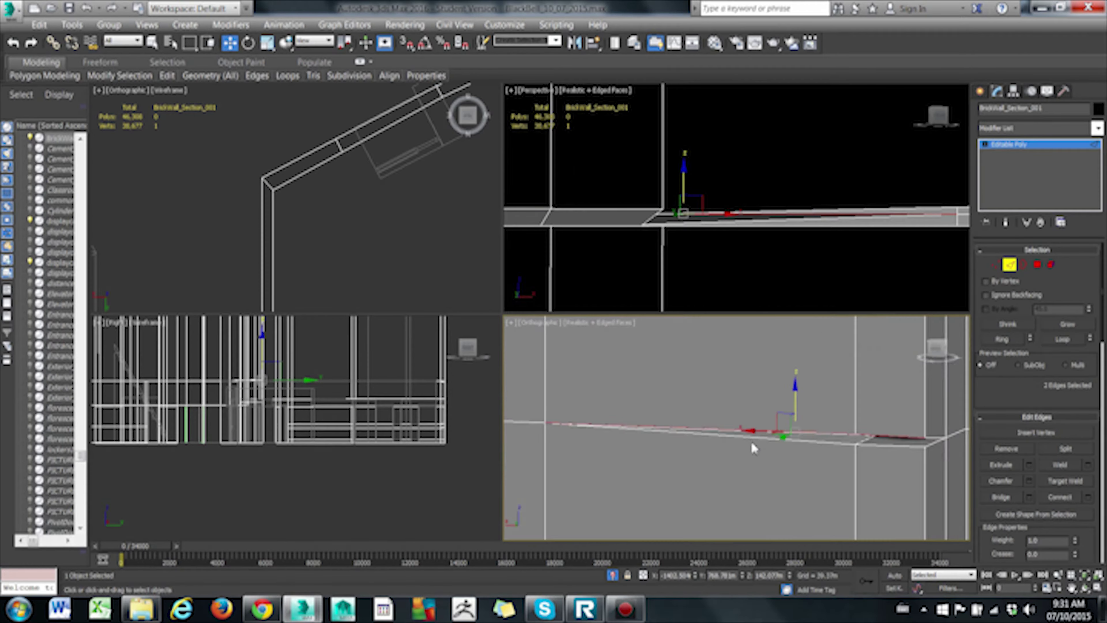
alt+middle_drag(781, 363, 818, 389)
click(732, 358)
alt+middle_drag(732, 359, 860, 453)
mouse_move(742, 425)
alt+middle_down()
mouse_move(712, 469)
mouse_move(697, 392)
mouse_move(790, 420)
alt+middle_up()
ctrl+click(712, 497)
click(758, 419)
ctrl+click(791, 420)
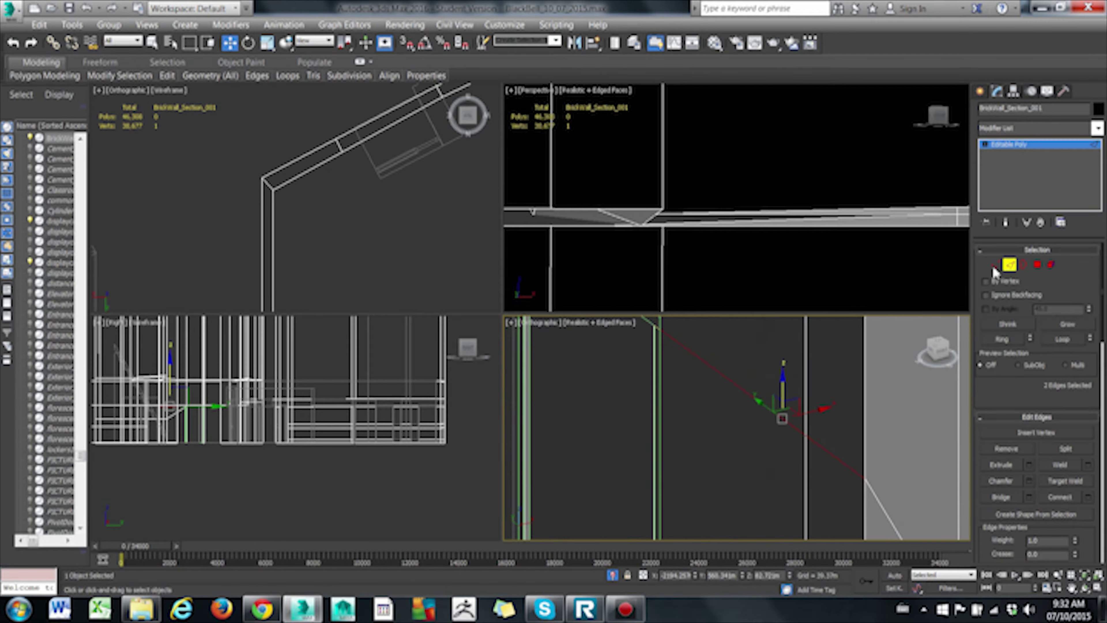
- Check more ledge and wall edges while orbiting toward the window corner
alt+middle_drag(706, 412, 947, 458)
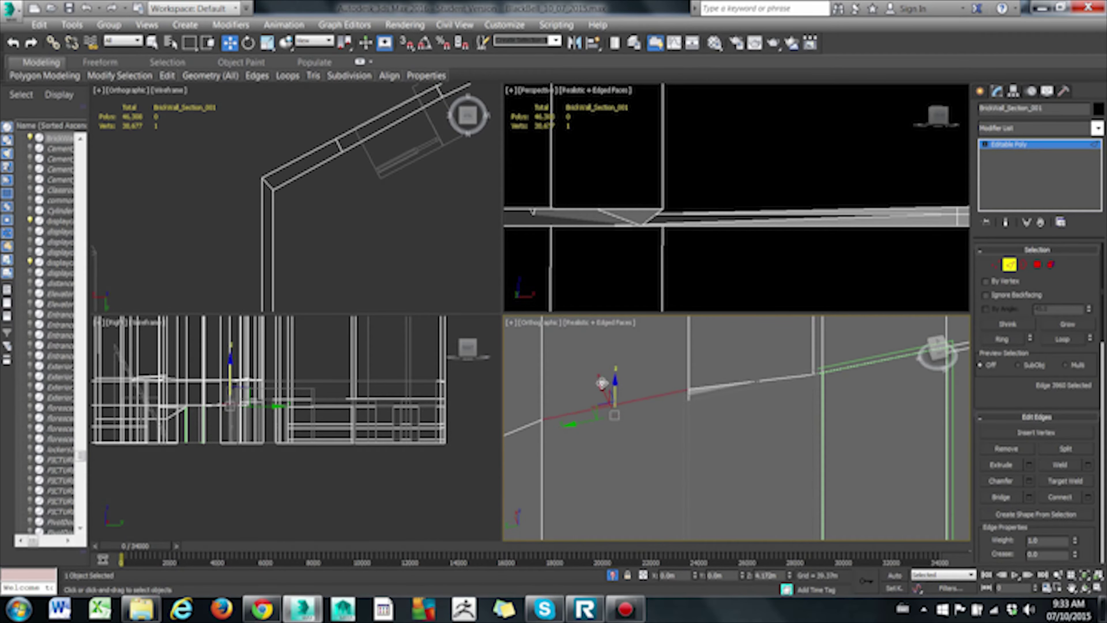
alt+middle_drag(734, 388, 865, 407)
ctrl+click(856, 444)
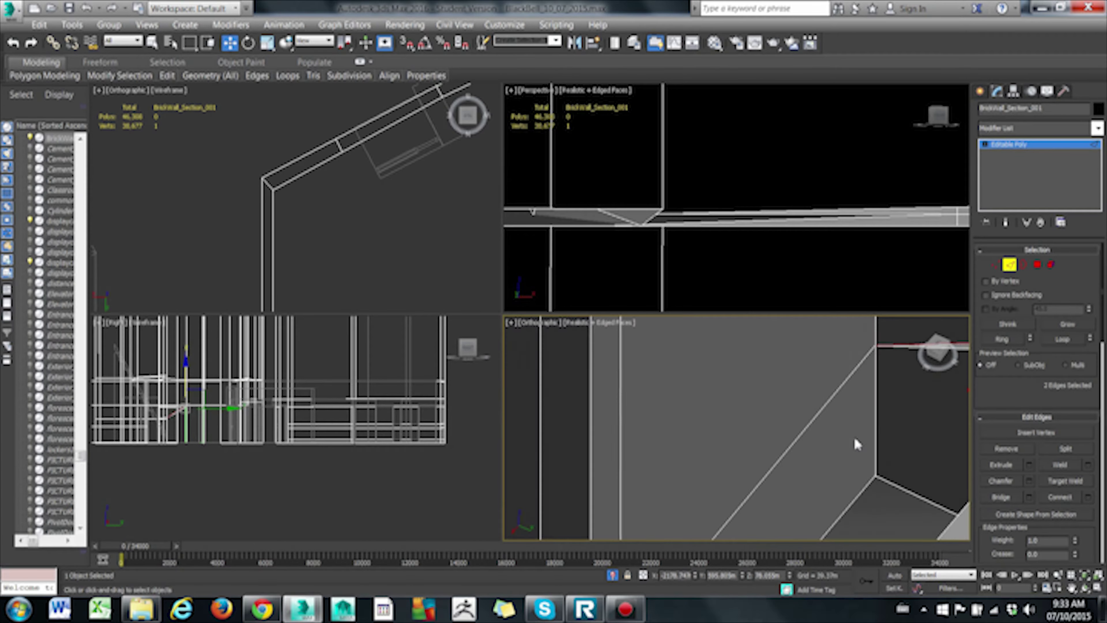
alt+middle_drag(824, 458, 693, 616)
mouse_move(872, 436)
alt+middle_down()
mouse_move(774, 415)
mouse_move(692, 421)
mouse_move(741, 396)
mouse_move(698, 471)
mouse_move(684, 392)
alt+middle_up()
click(697, 476)
alt+middle_drag(848, 493, 736, 436)
click(736, 437)
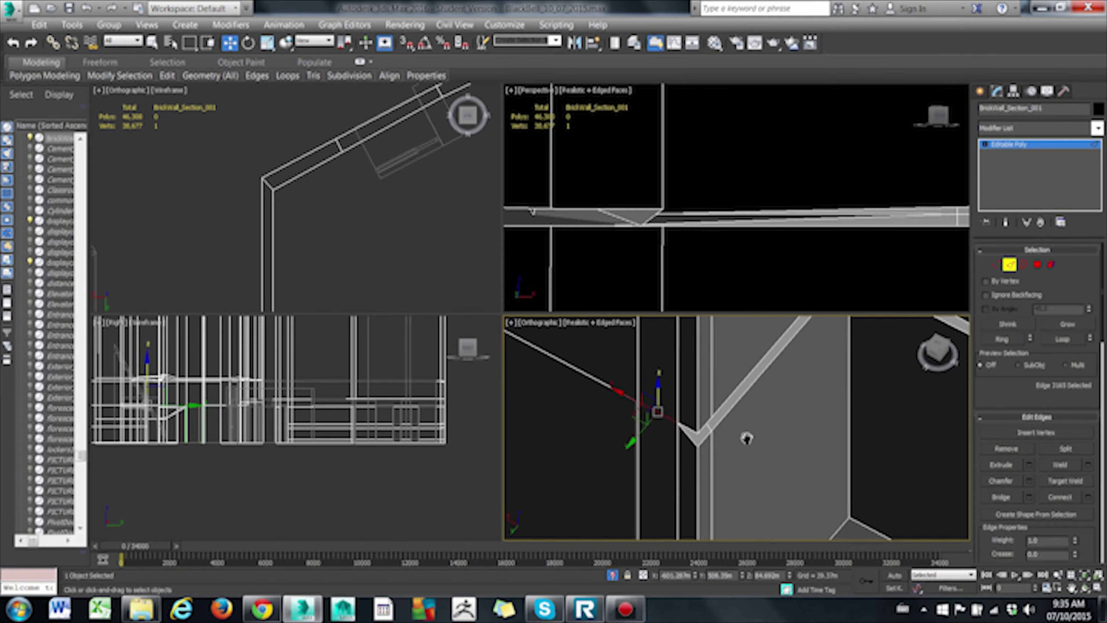
alt+middle_drag(858, 240, 697, 307)
- Target-weld the ledge corner vertex onto its neighbour and delete the leftover sliver polygon
key(1)
key(ctrl+shift+w)
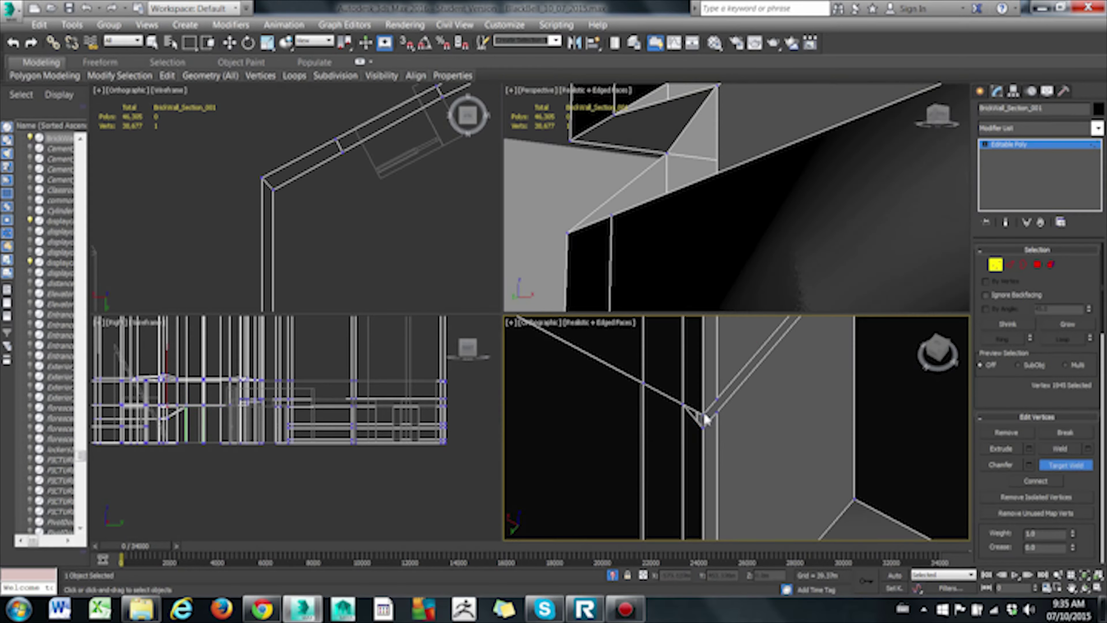
click(706, 420)
key(4)
alt+middle_drag(706, 420, 741, 197)
click(736, 244)
key(Delete)
- Target-weld the loose vertex onto the ledge corner vertex
key(1)
key(ctrl+shift+w)
alt+middle_drag(742, 247, 641, 236)
mouse_move(930, 258)
alt+middle_down()
mouse_move(741, 262)
mouse_move(837, 258)
alt+middle_up()
click(692, 425)
- On the ledge below the window, merge the leftover vertex into the ledge corner
key(4)
key(1)
scroll(737, 198, down, 5)
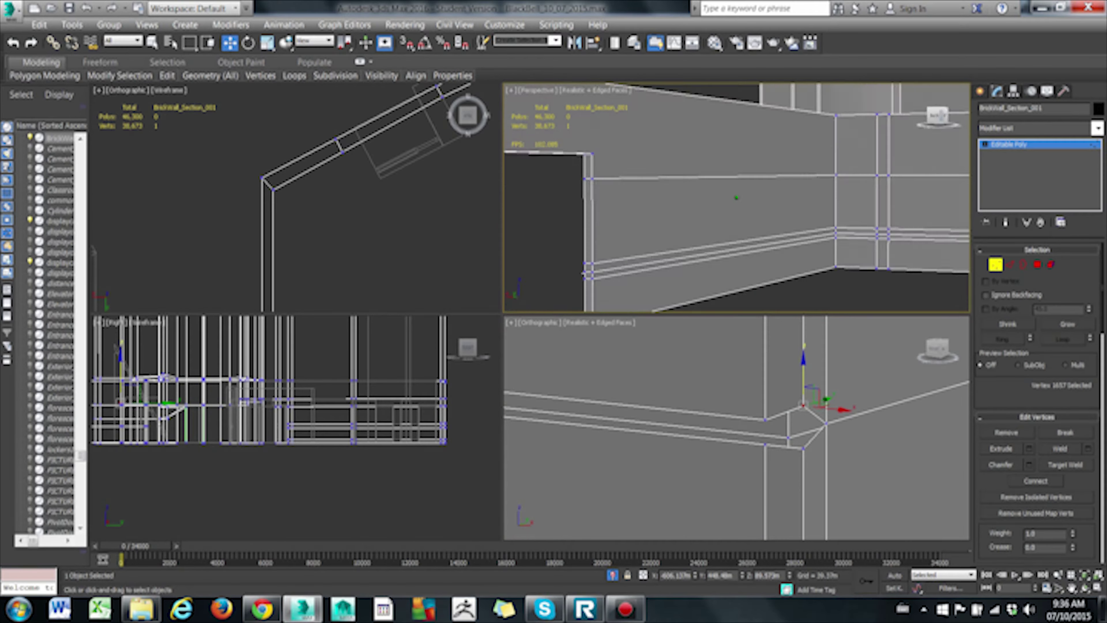
alt+middle_drag(737, 198, 867, 186)
key(ctrl+shift+w)
drag(768, 431, 771, 412)
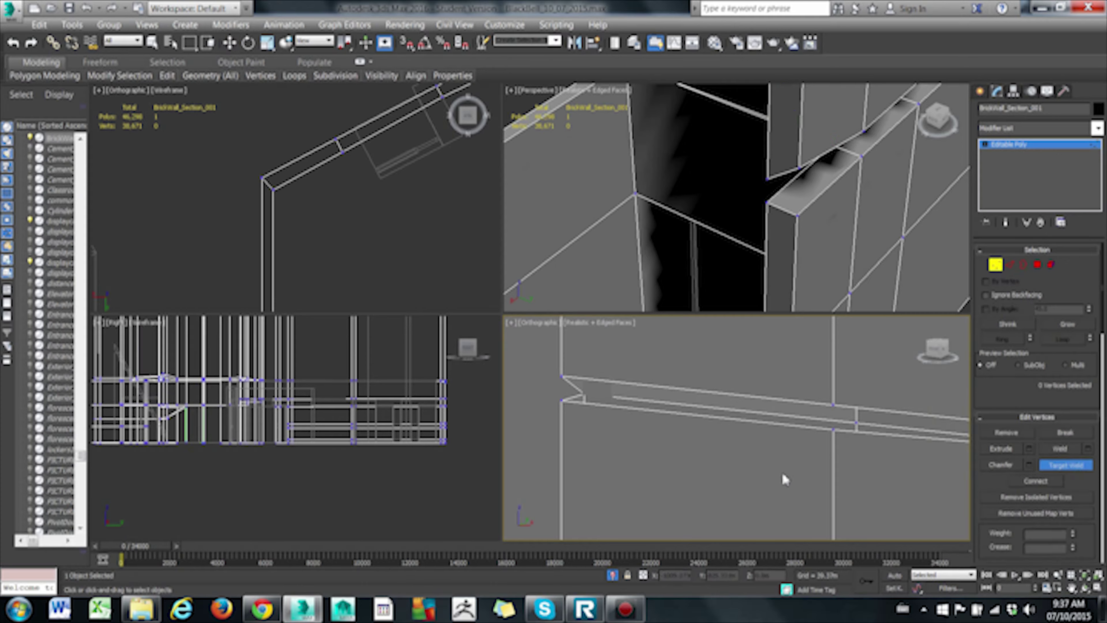
alt+middle_drag(635, 388, 706, 392)
- Remove the unwanted edge on the sill and select the next edge along the beam
key(2)
click(707, 199)
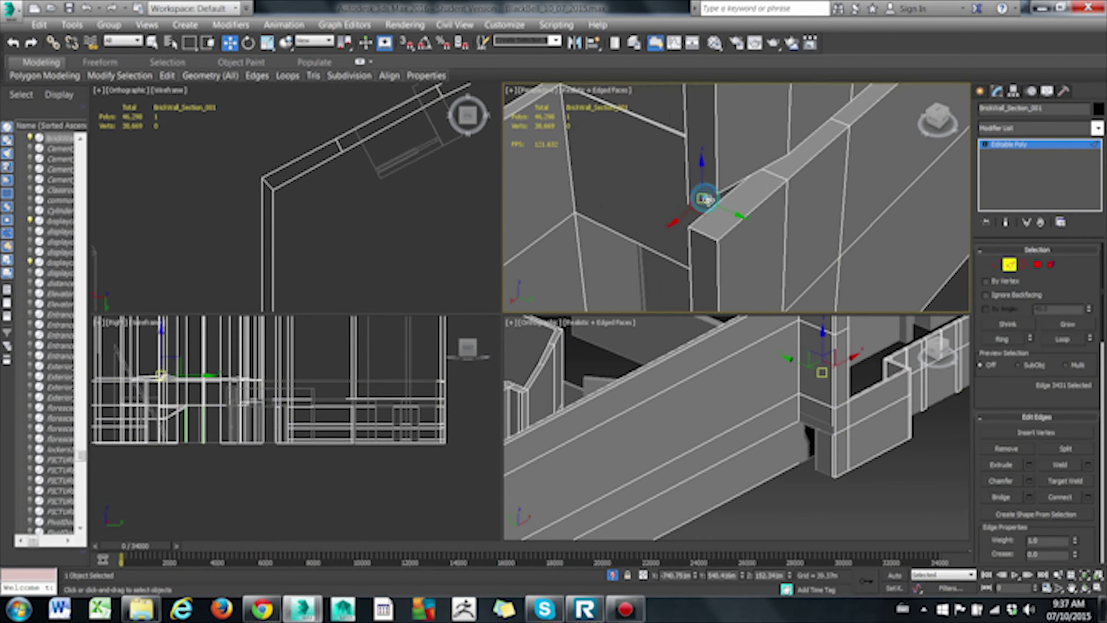
key(ctrl+BackSpace)
alt+middle_drag(841, 415, 652, 399)
click(653, 399)
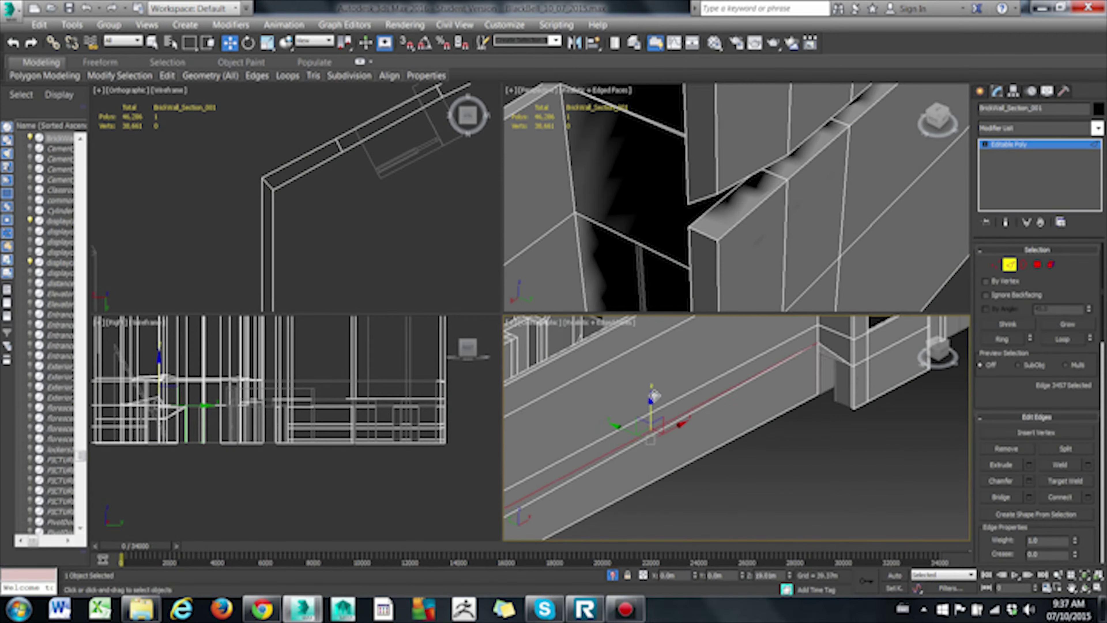
scroll(653, 401, up, 5)
mouse_move(636, 446)
alt+middle_down()
mouse_move(685, 451)
mouse_move(606, 382)
alt+middle_up()
- Weld the next stray vertex onto its target vertex
key(4)
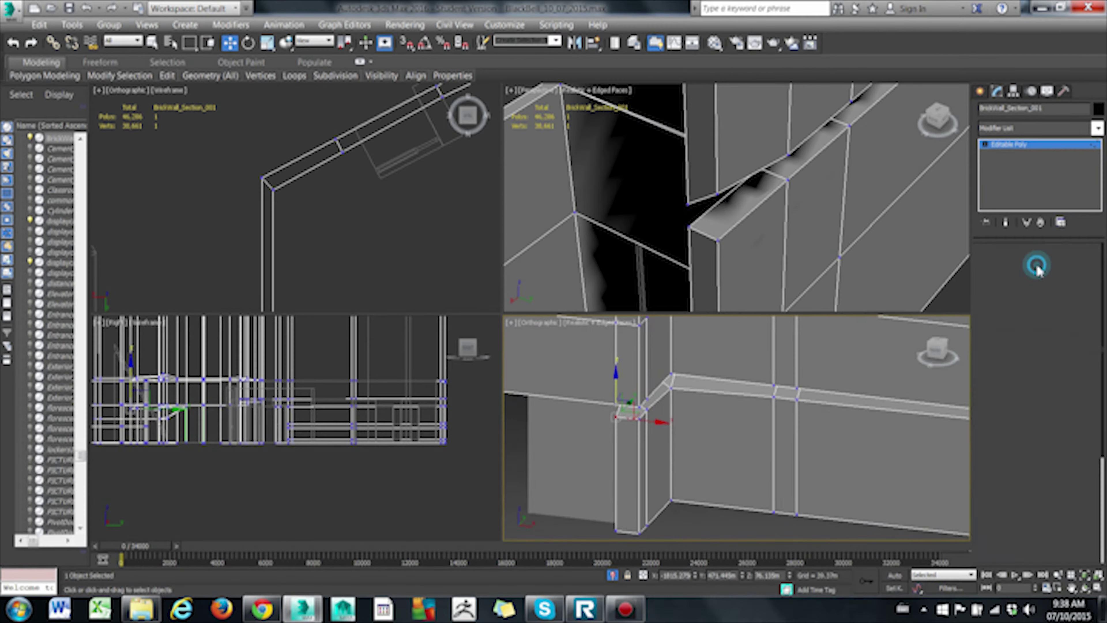
mouse_move(841, 382)
alt+middle_down()
mouse_move(924, 382)
mouse_move(797, 405)
mouse_move(715, 447)
mouse_move(618, 421)
alt+middle_up()
key(1)
click(715, 445)
- Zoom to the stray polygon and delete it
key(w)
mouse_move(544, 368)
alt+middle_down()
mouse_move(779, 405)
mouse_move(641, 517)
mouse_move(856, 439)
mouse_move(657, 470)
mouse_move(737, 445)
alt+middle_up()
key(4)
click(785, 449)
key(z)
key(Delete)
- Weld the picked vertex into the corner vertex
key(1)
key(ctrl+w)
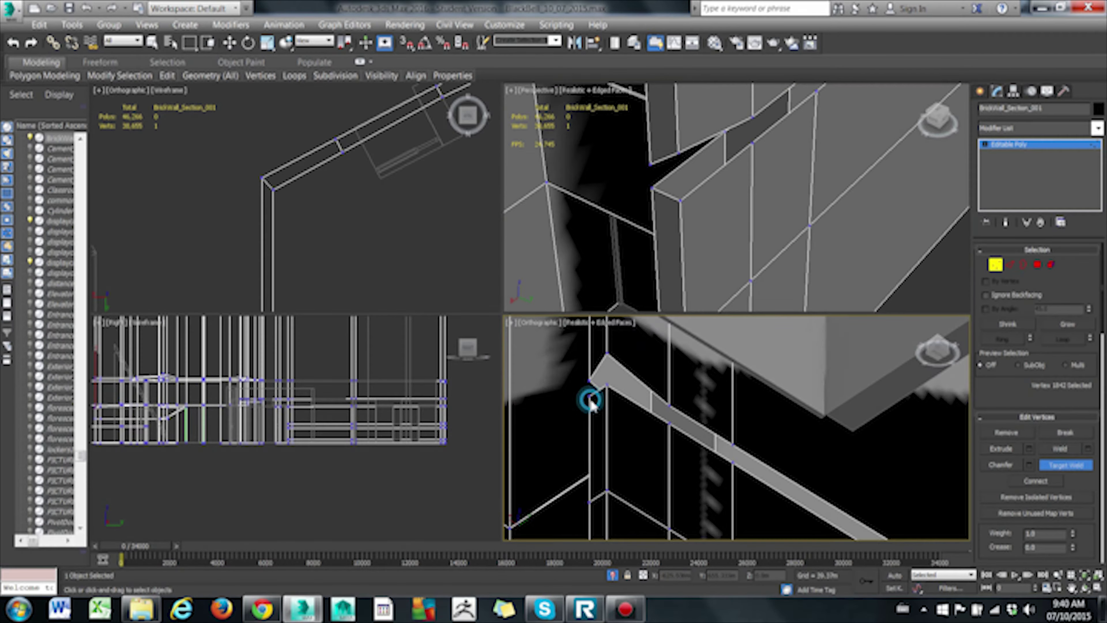
click(733, 442)
click(715, 442)
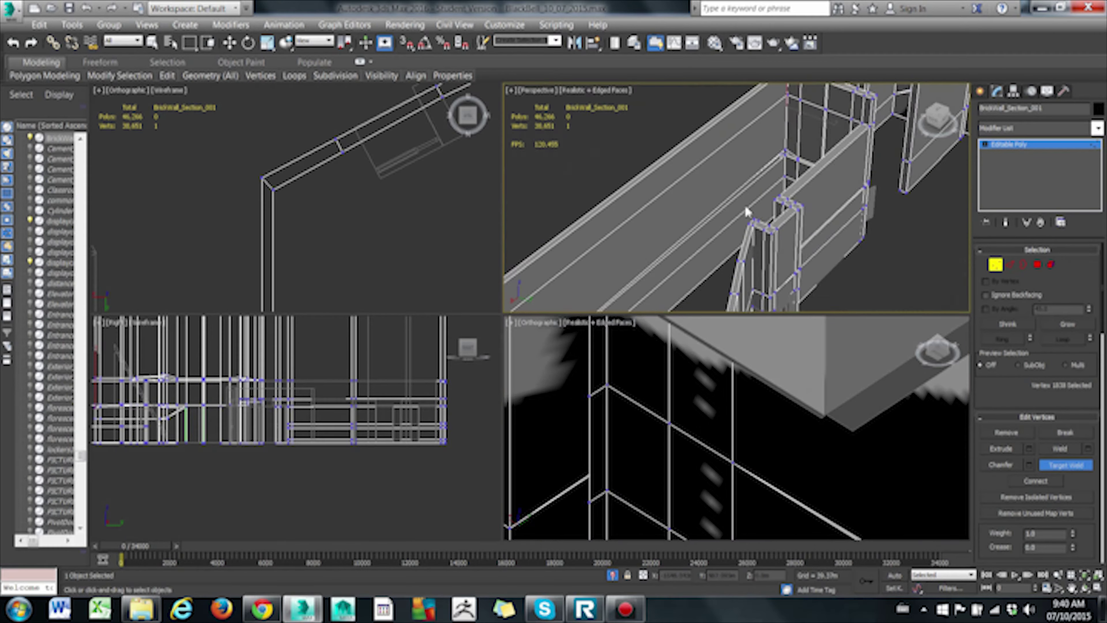
- Delete the selected polygon in the next problem area
key(4)
key(w)
alt+middle_drag(714, 441, 683, 404)
key(Delete)
- Target-weld a vertex onto the ledge corner
key(1)
alt+middle_drag(722, 453, 774, 396)
alt+middle_drag(897, 193, 748, 209)
alt+middle_drag(720, 415, 636, 382)
click(1066, 465)
drag(635, 382, 874, 379)
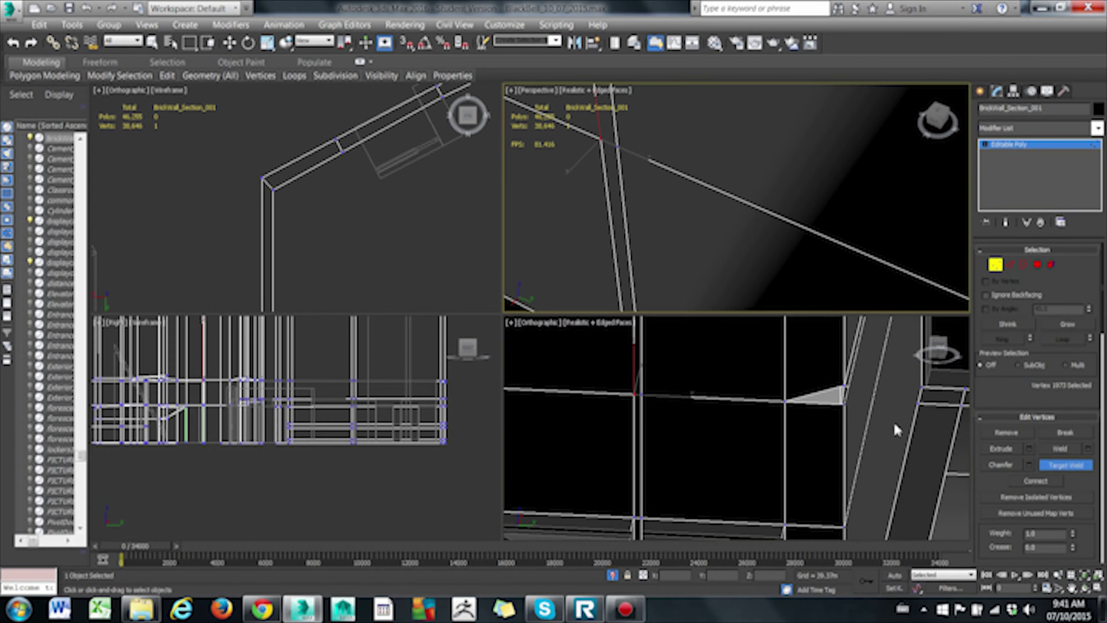
- Check the welded corner and weld another vertex into place
alt+middle_drag(741, 436, 776, 415)
mouse_move(741, 196)
alt+middle_down()
mouse_move(777, 223)
mouse_move(741, 196)
alt+middle_up()
key(w)
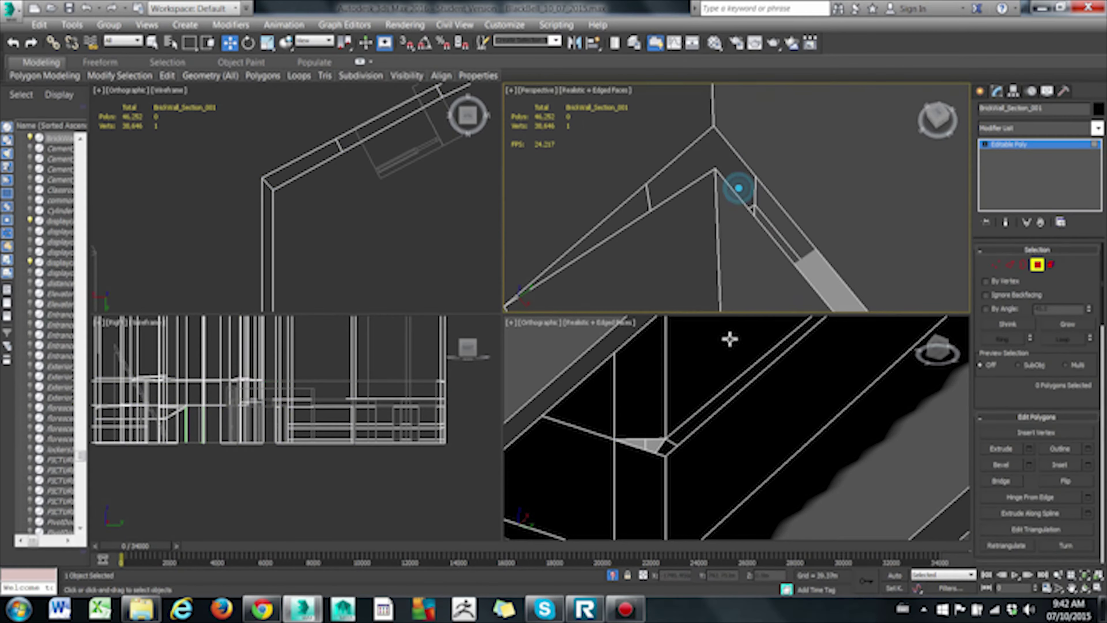
alt+middle_drag(741, 437, 720, 414)
click(1066, 465)
- Weld the vertex at the ledge peak and check the result
drag(672, 440, 663, 452)
alt+middle_drag(760, 178, 741, 205)
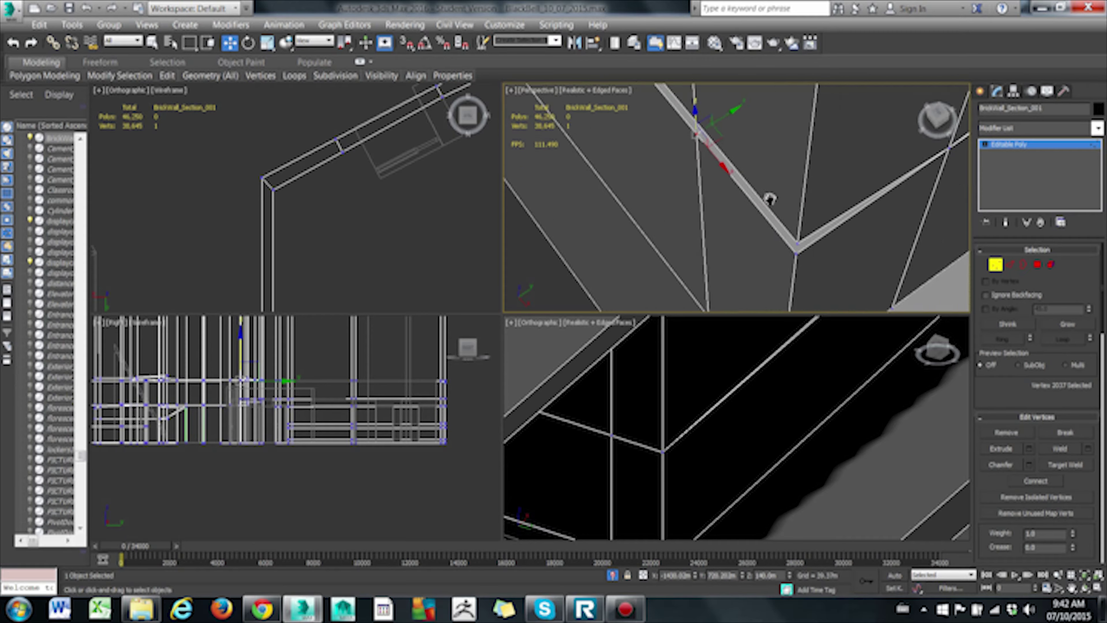
alt+middle_drag(741, 436, 719, 414)
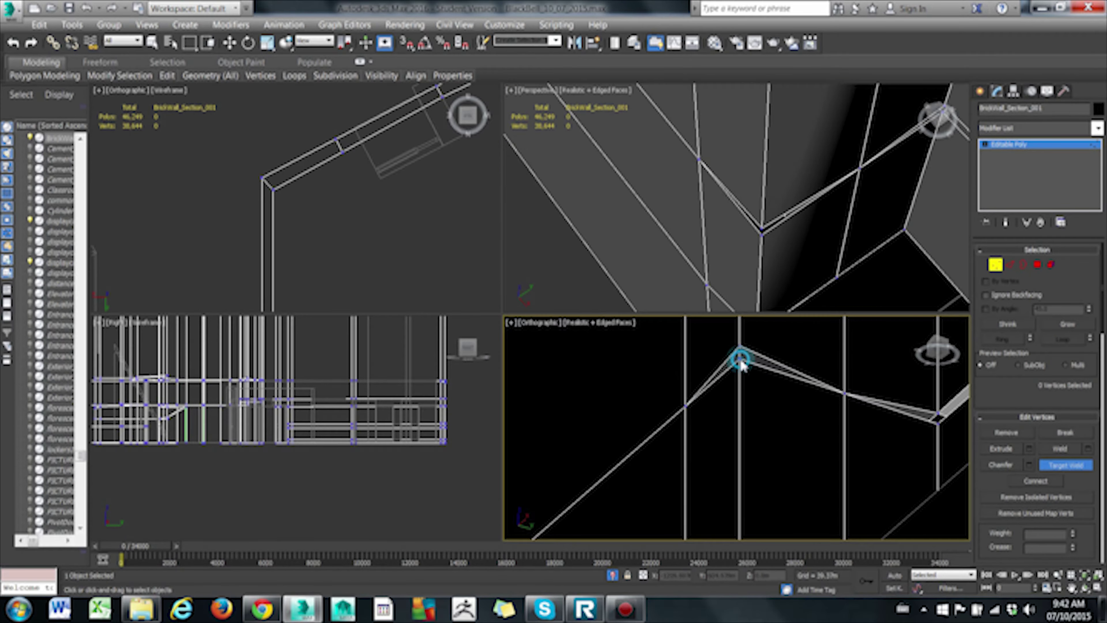
drag(740, 359, 740, 347)
alt+middle_drag(744, 262, 771, 275)
key(4)
alt+middle_drag(754, 420, 785, 392)
key(w)
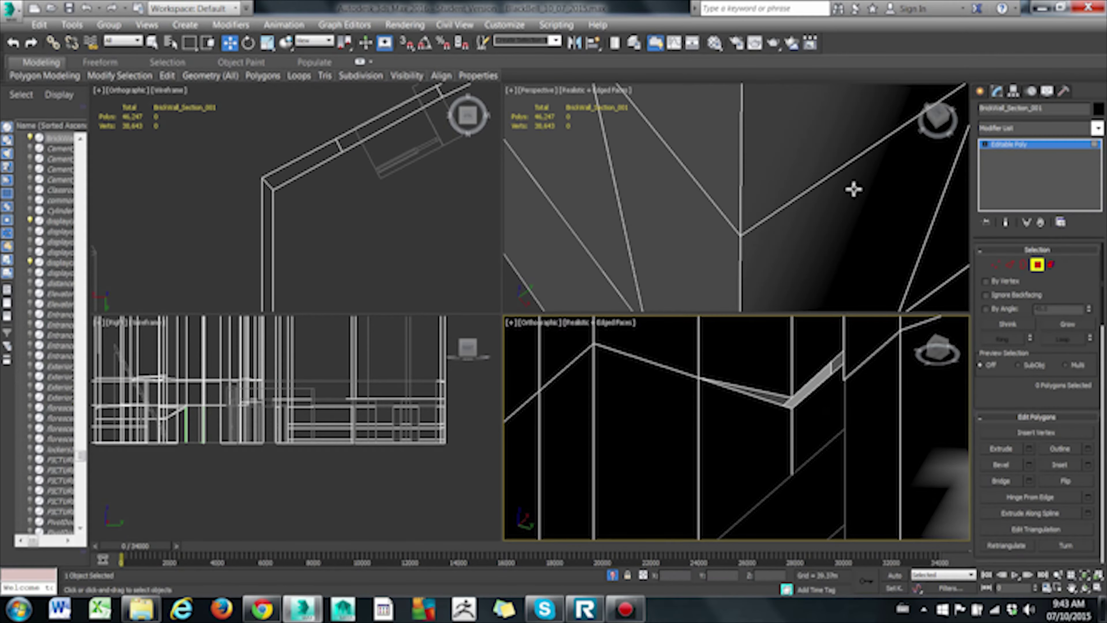
- Select a vertex on the ledge and weld it onto its neighbour
middle_drag(852, 332, 807, 332)
key(1)
alt+middle_drag(742, 436, 638, 469)
key(w)
click(618, 392)
alt+middle_drag(863, 222, 828, 205)
click(1066, 465)
- Target-weld another vertex onto the corner
click(729, 174)
alt+middle_drag(742, 415, 720, 393)
click(798, 412)
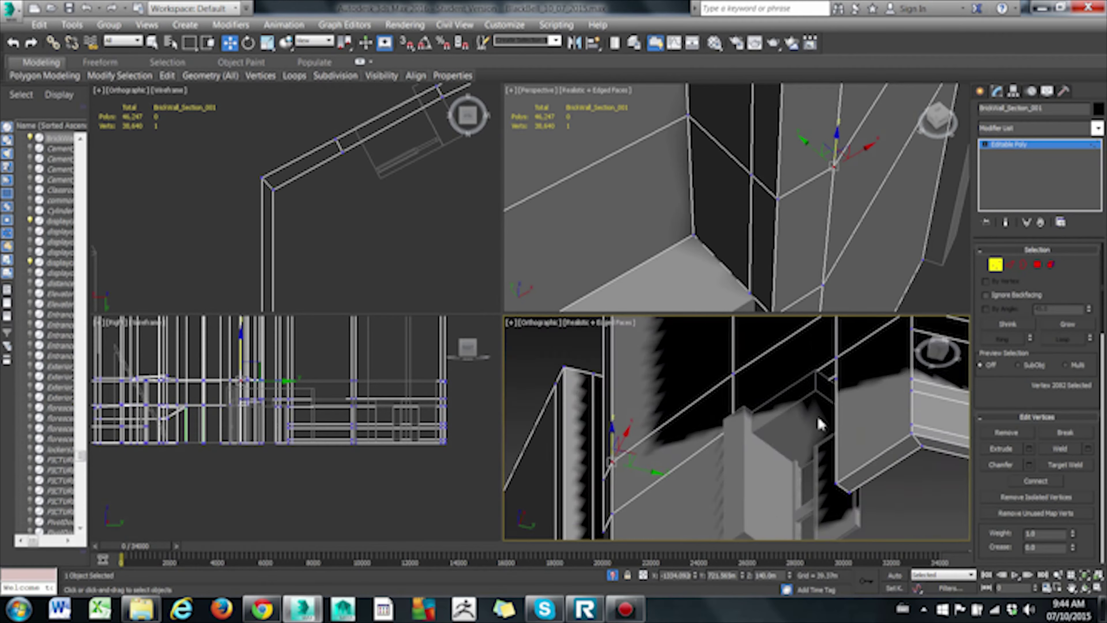
alt+middle_drag(796, 413, 828, 432)
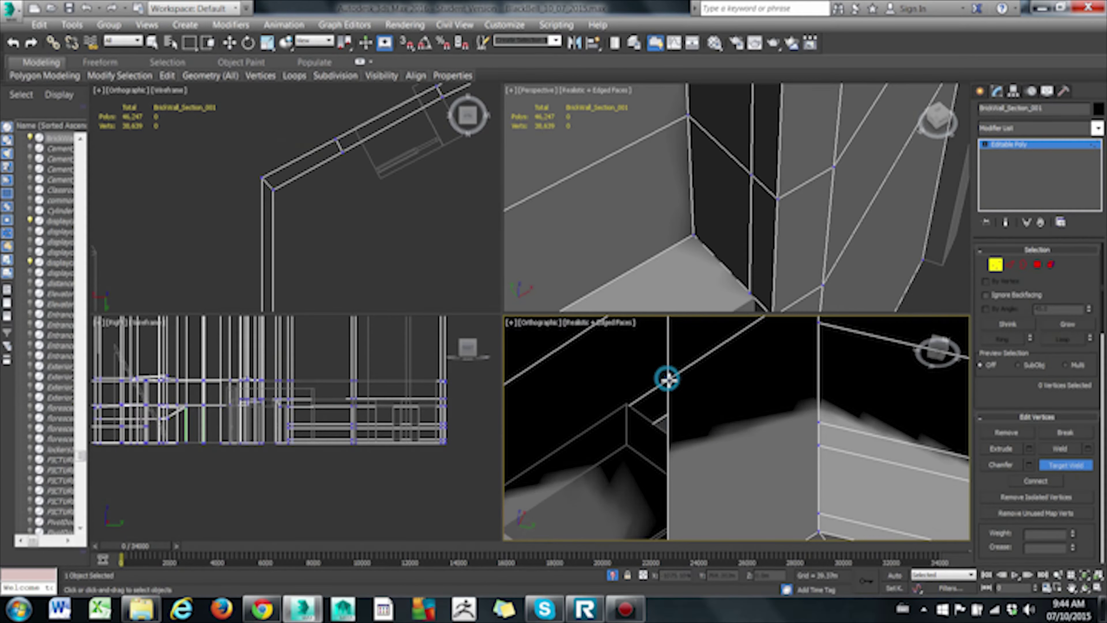
- Inspect the ledge corner vertex and select a polygon on the window ledge
click(758, 446)
alt+middle_drag(759, 446, 743, 411)
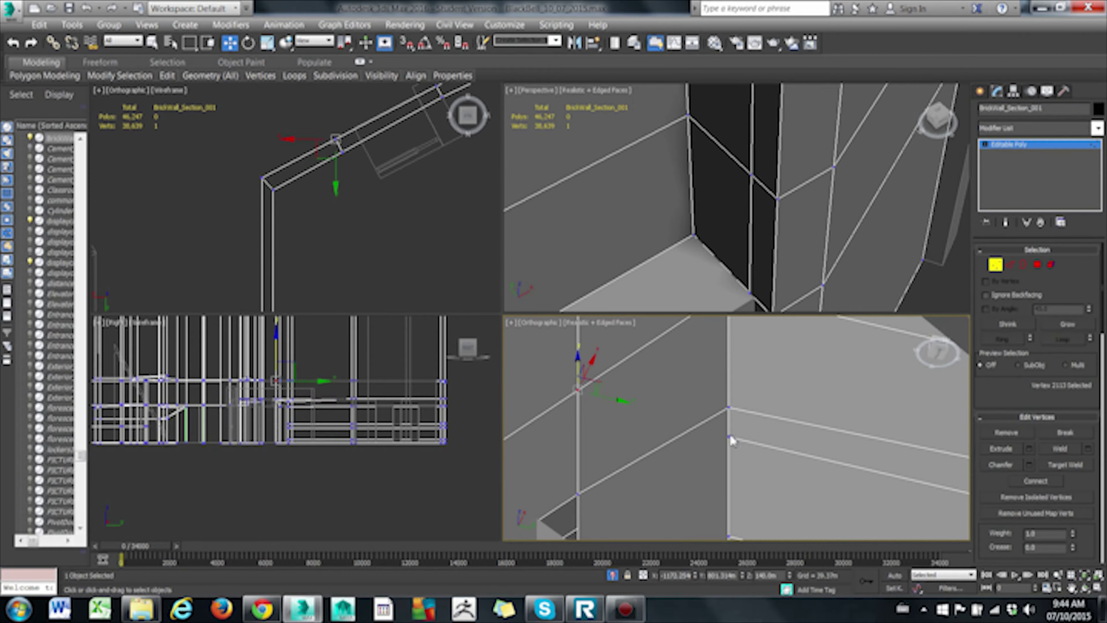
scroll(709, 375, down, 5)
alt+middle_drag(709, 374, 741, 410)
alt+middle_drag(836, 193, 820, 205)
key(4)
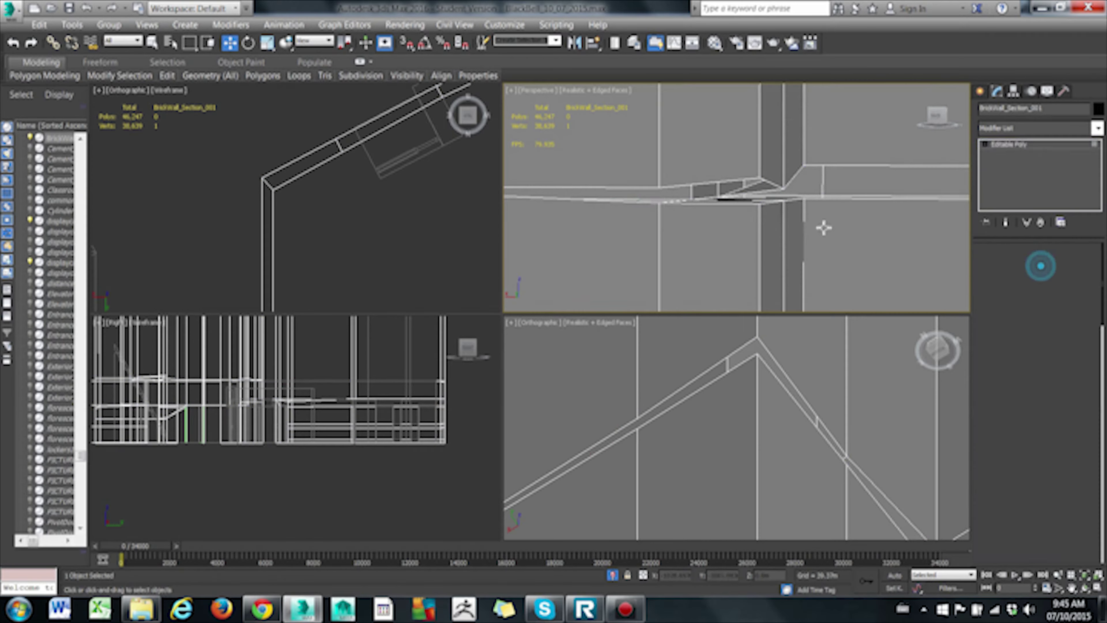
click(790, 139)
mouse_move(628, 172)
alt+middle_down()
mouse_move(647, 203)
mouse_move(741, 138)
mouse_move(826, 234)
alt+middle_up()
- Weld the ledge vertex onto its target vertex
key(4)
click(828, 173)
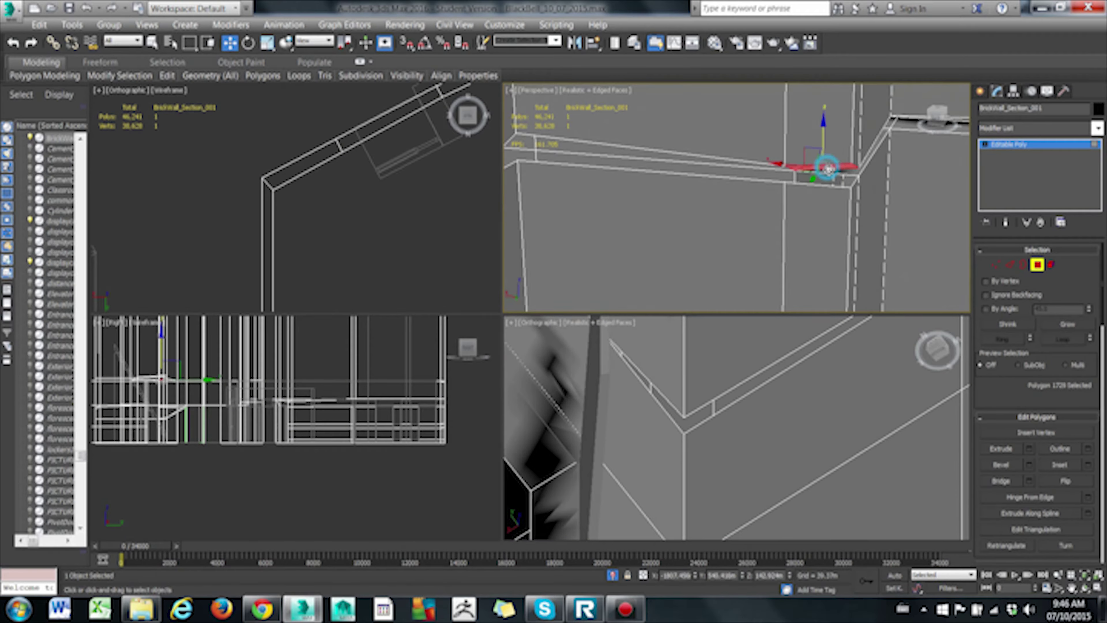
mouse_move(828, 173)
alt+middle_down()
mouse_move(841, 218)
mouse_move(685, 174)
mouse_move(791, 445)
mouse_move(744, 348)
alt+middle_up()
key(1)
click(1066, 465)
click(685, 173)
- Weld the vertex at the next corner onto the corner vertex
key(4)
key(w)
key(1)
alt+middle_drag(742, 197, 828, 218)
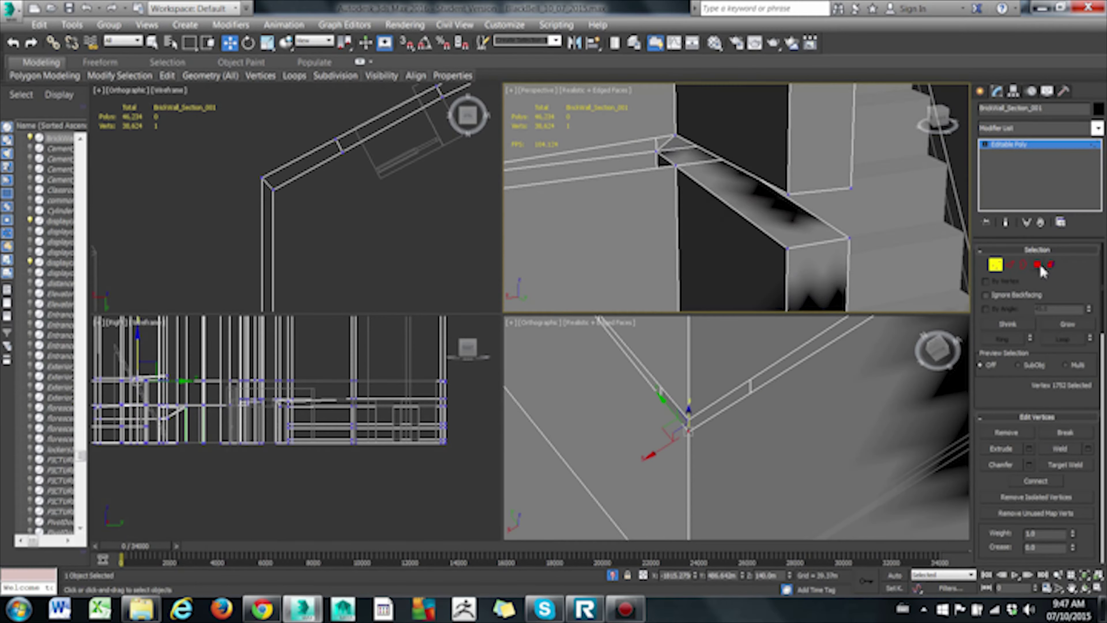
mouse_move(963, 413)
alt+middle_down()
mouse_move(796, 485)
mouse_move(880, 440)
alt+middle_up()
click(996, 265)
click(1066, 465)
alt+middle_drag(836, 386, 784, 414)
alt+middle_drag(742, 197, 654, 177)
mouse_move(764, 279)
alt+middle_down()
mouse_move(782, 222)
mouse_move(741, 196)
alt+middle_up()
click(774, 445)
- Merge the stray vertex onto its neighbour at the ledge corner
mouse_move(797, 456)
alt+middle_down()
mouse_move(845, 416)
mouse_move(571, 395)
alt+middle_up()
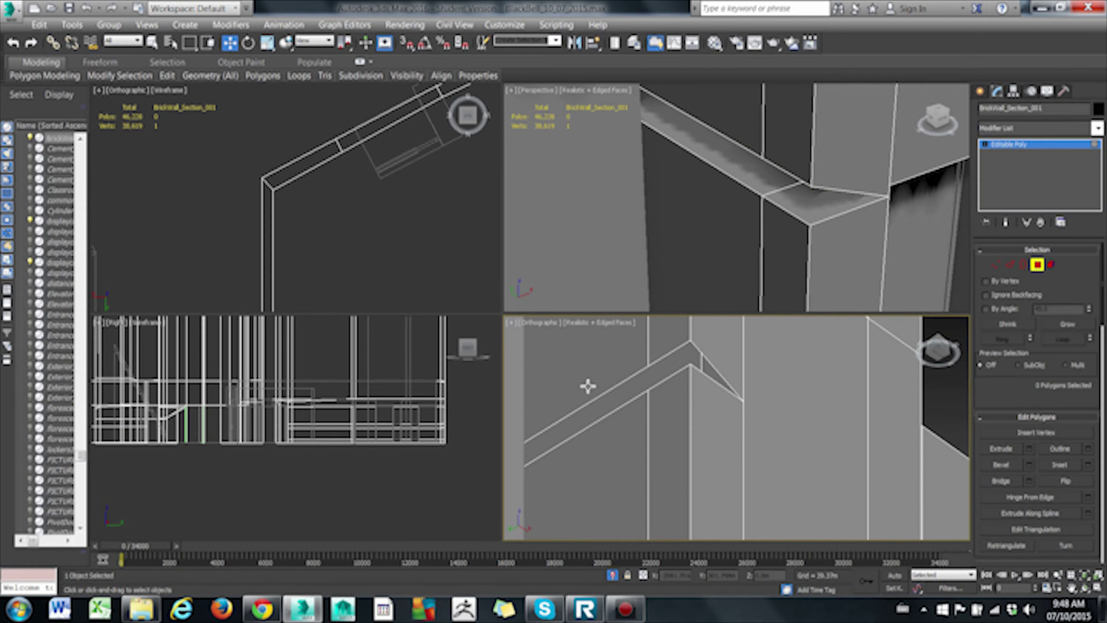
click(996, 265)
click(1065, 465)
click(726, 371)
mouse_move(717, 470)
alt+middle_down()
mouse_move(829, 329)
mouse_move(584, 448)
alt+middle_up()
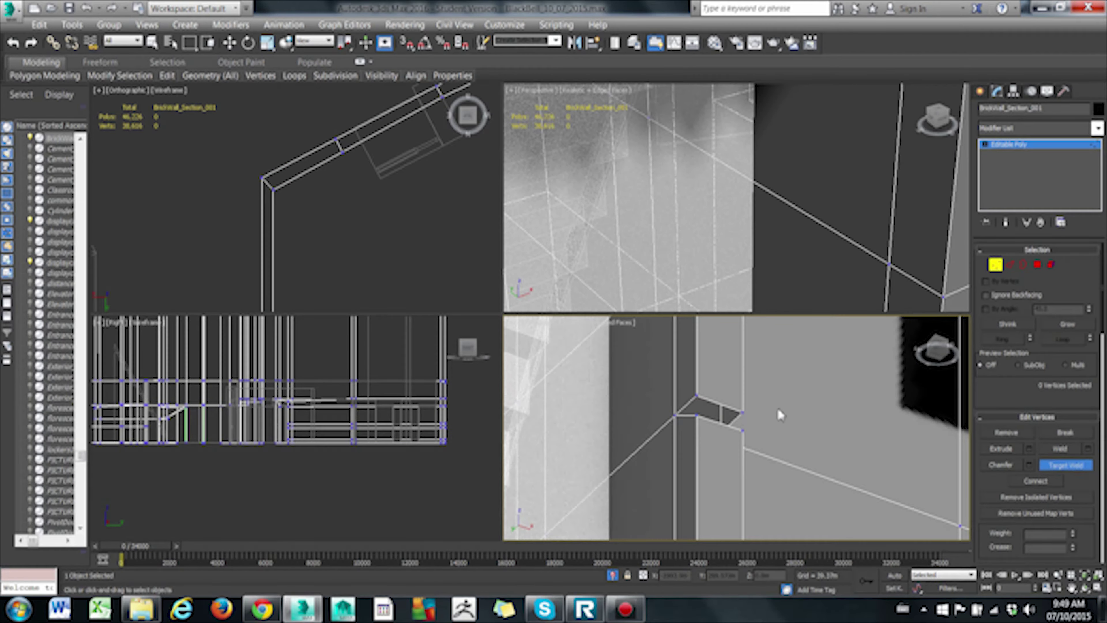
- Select a ledge vertex and weld it onto its target
key(w)
click(742, 412)
alt+middle_drag(791, 248, 829, 262)
click(744, 432)
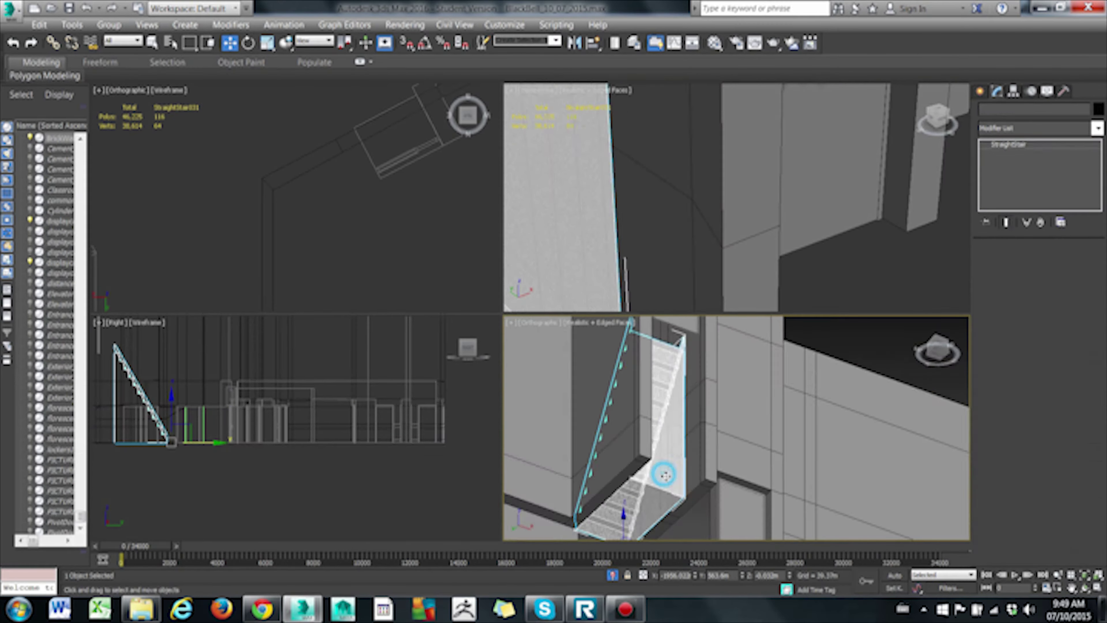
- Reselect the brick wall object and bring the sloped ledge into view
alt+middle_drag(743, 431, 748, 395)
key(4)
key(w)
click(748, 395)
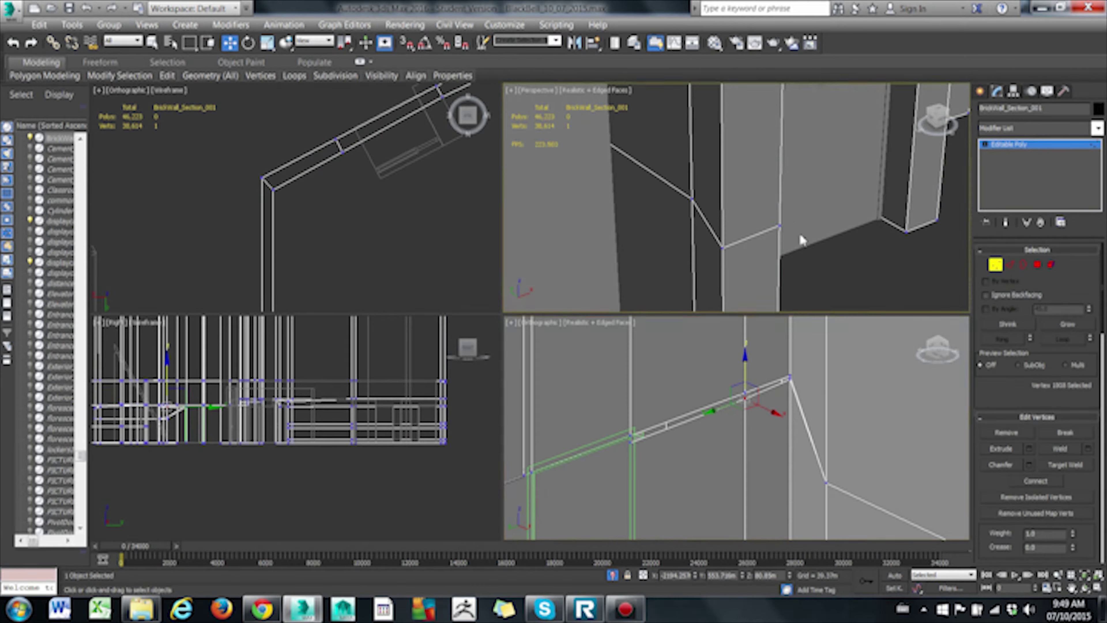
alt+middle_drag(802, 239, 894, 214)
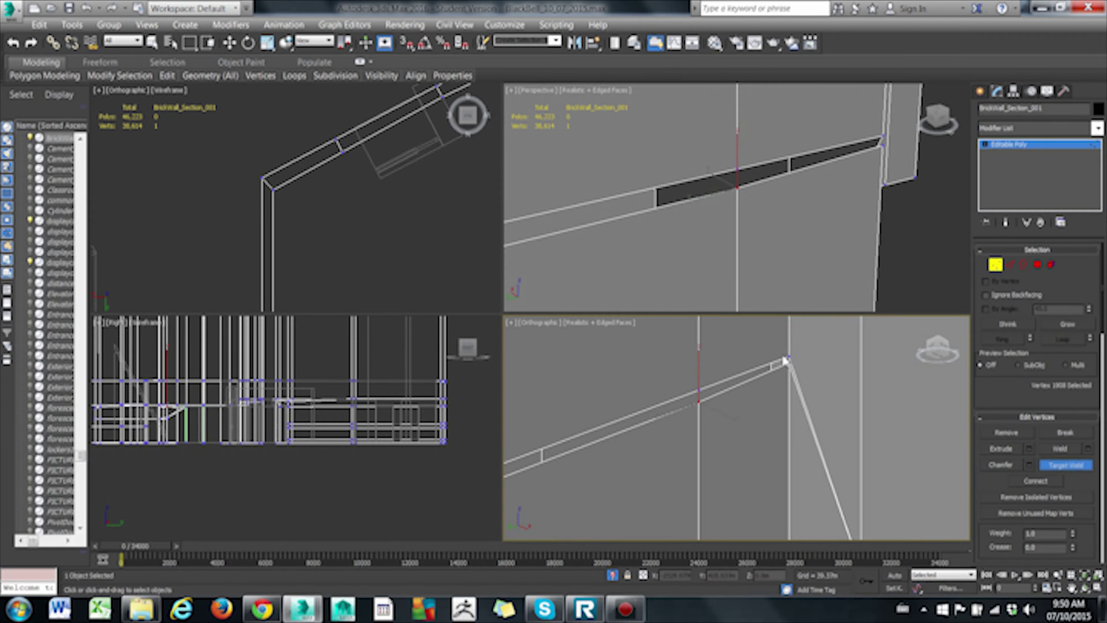
- Select the ledge-end vertices and weld the loose one onto its neighbour
click(783, 363)
mouse_move(767, 261)
alt+middle_down()
mouse_move(737, 197)
mouse_move(811, 221)
alt+middle_up()
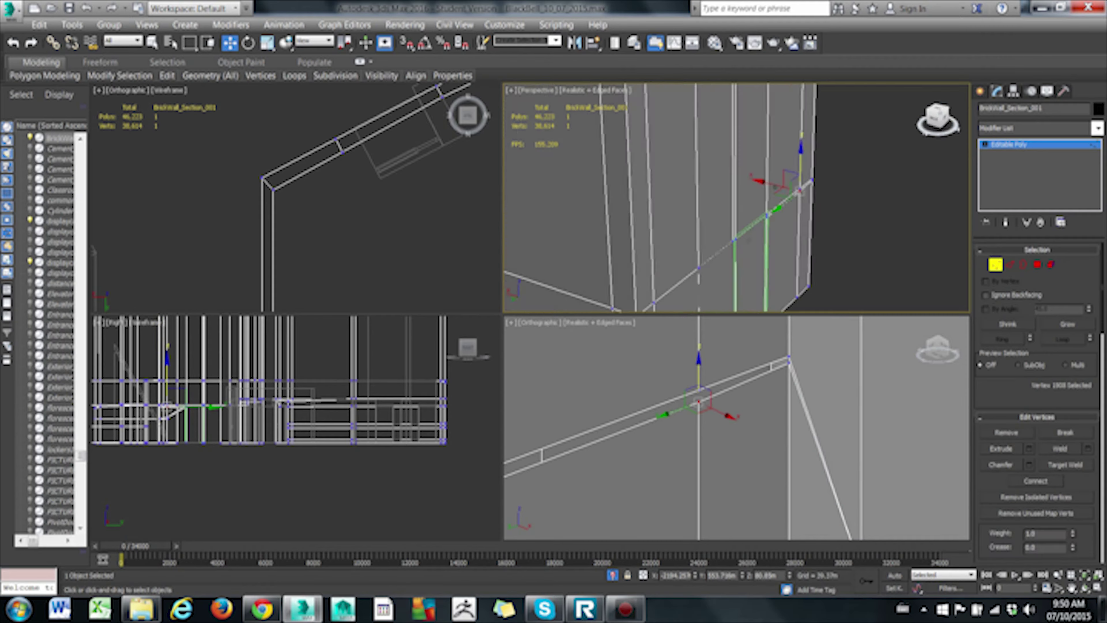
click(811, 220)
alt+middle_drag(791, 358, 916, 438)
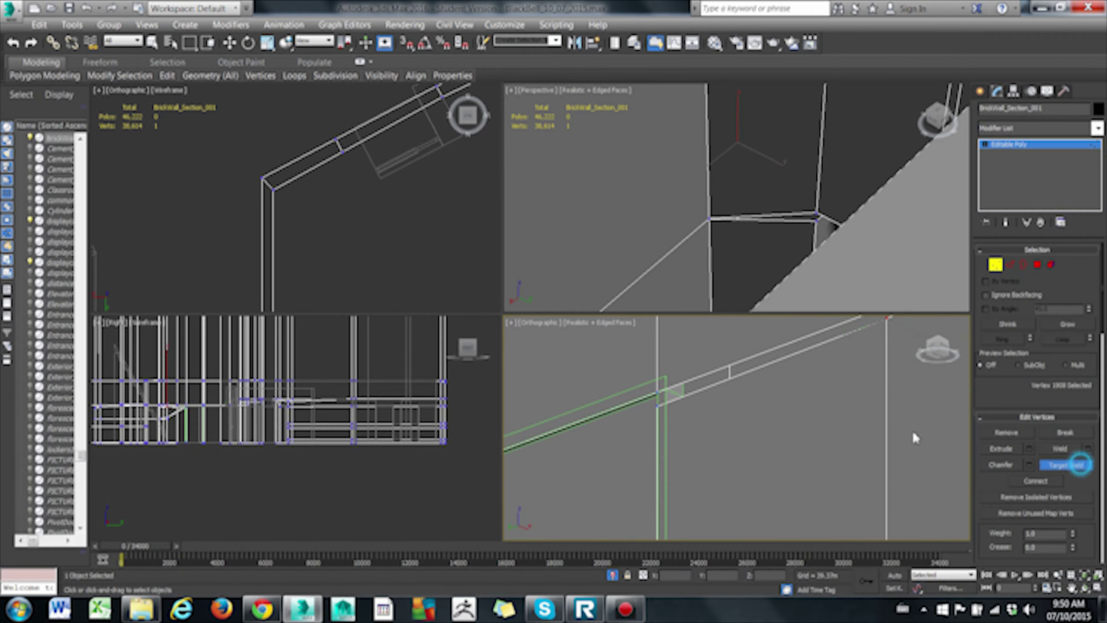
alt+middle_drag(776, 407, 742, 376)
click(740, 372)
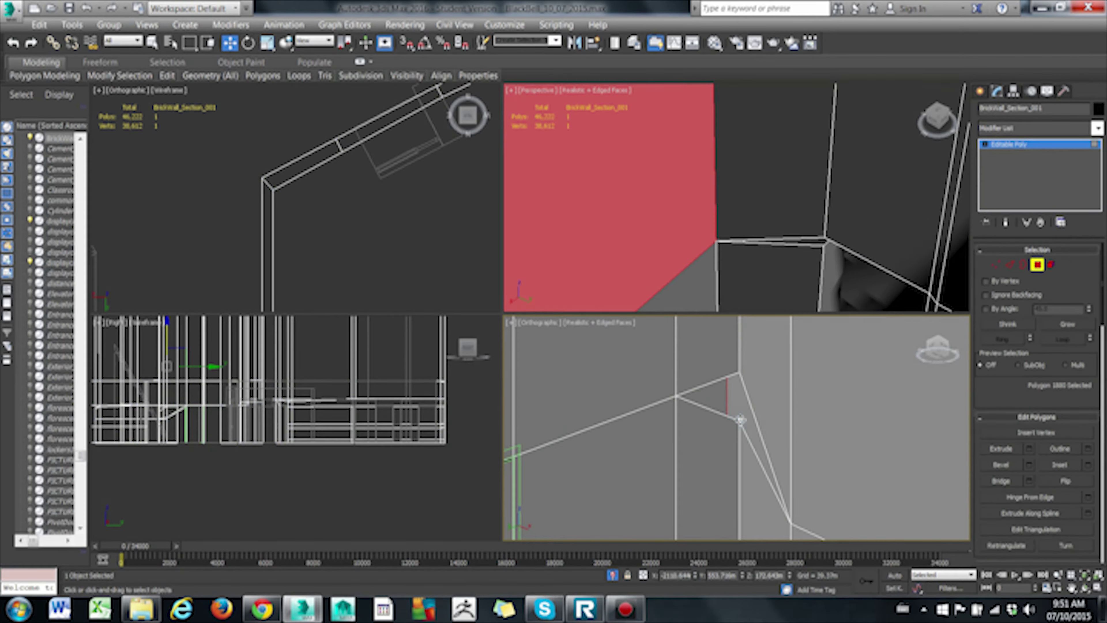
- Weld the remaining ledge vertex onto the wall corner
click(943, 340)
key(4)
alt+middle_drag(741, 196, 795, 247)
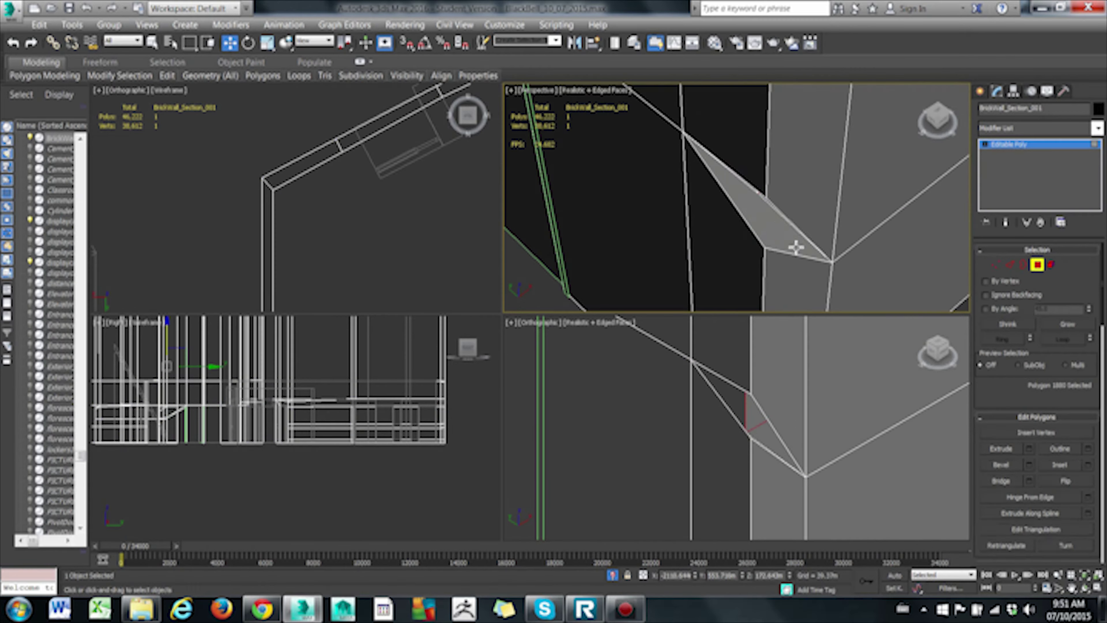
click(752, 439)
- Orbit the lower-right view to a close-up of the corner and return to vertex editing
mouse_move(752, 440)
alt+middle_down()
mouse_move(569, 440)
mouse_move(639, 415)
alt+middle_up()
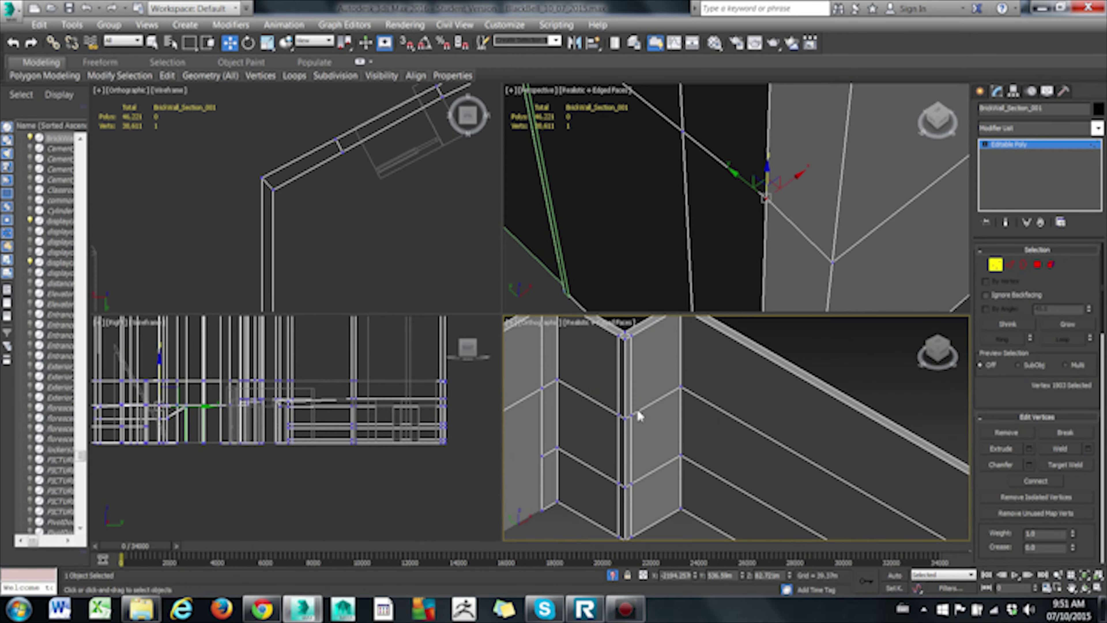
mouse_move(596, 463)
alt+middle_down()
mouse_move(754, 396)
mouse_move(710, 419)
alt+middle_up()
scroll(754, 396, down, 5)
scroll(739, 403, up, 5)
alt+middle_drag(671, 381, 742, 415)
click(998, 265)
scroll(754, 475, down, 3)
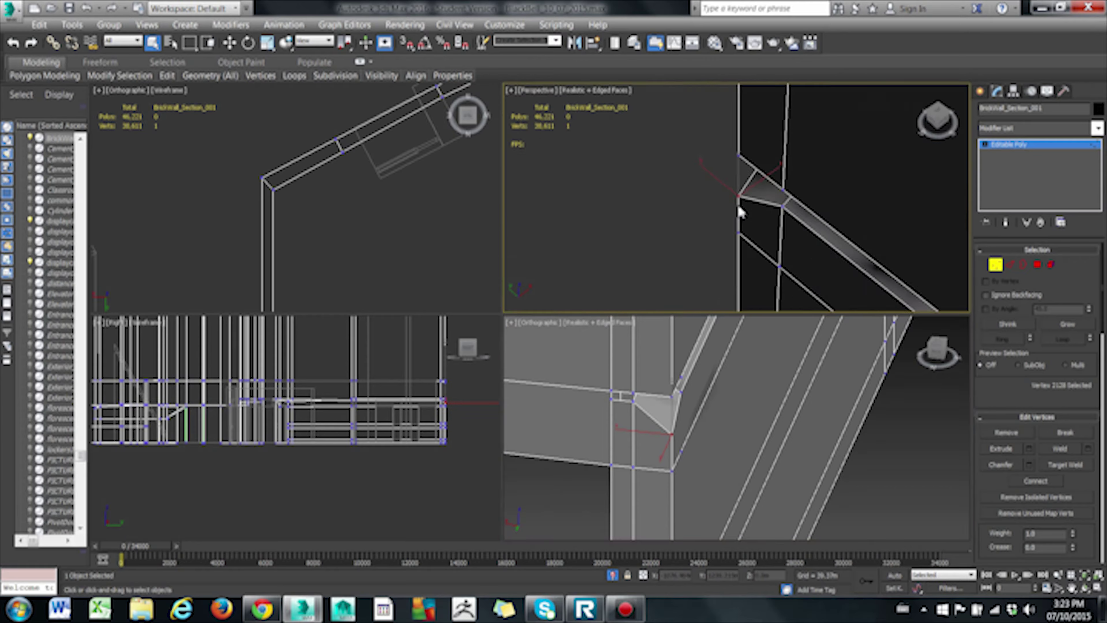
- Target-weld the stray corner vertices of the window frame onto their neighbours
middle_drag(783, 134, 698, 139)
key(4)
middle_drag(690, 386, 566, 396)
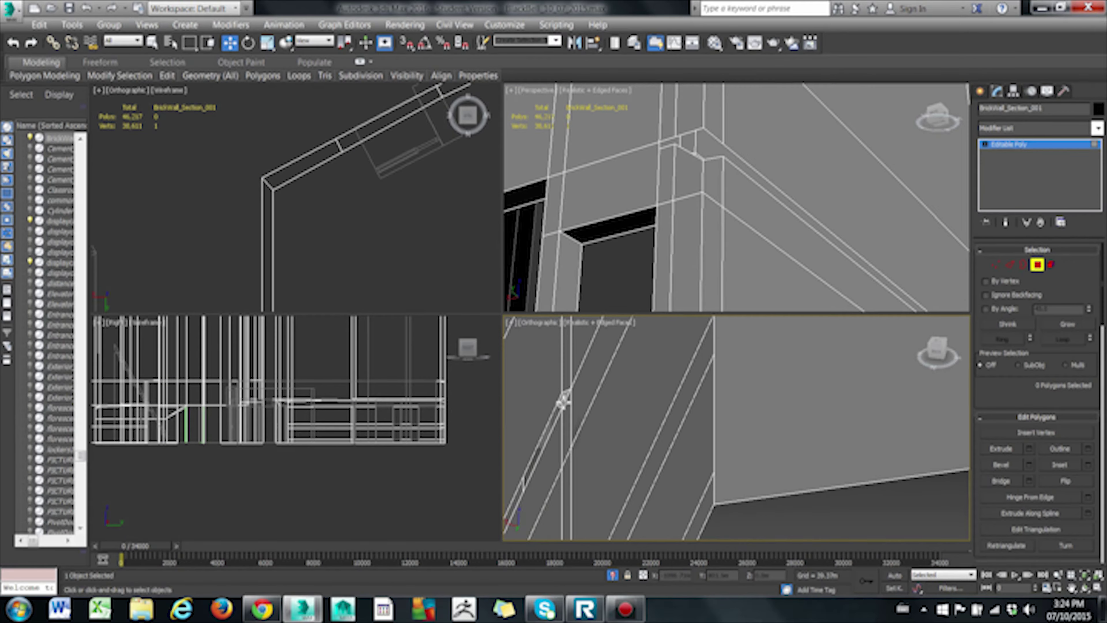
key(1)
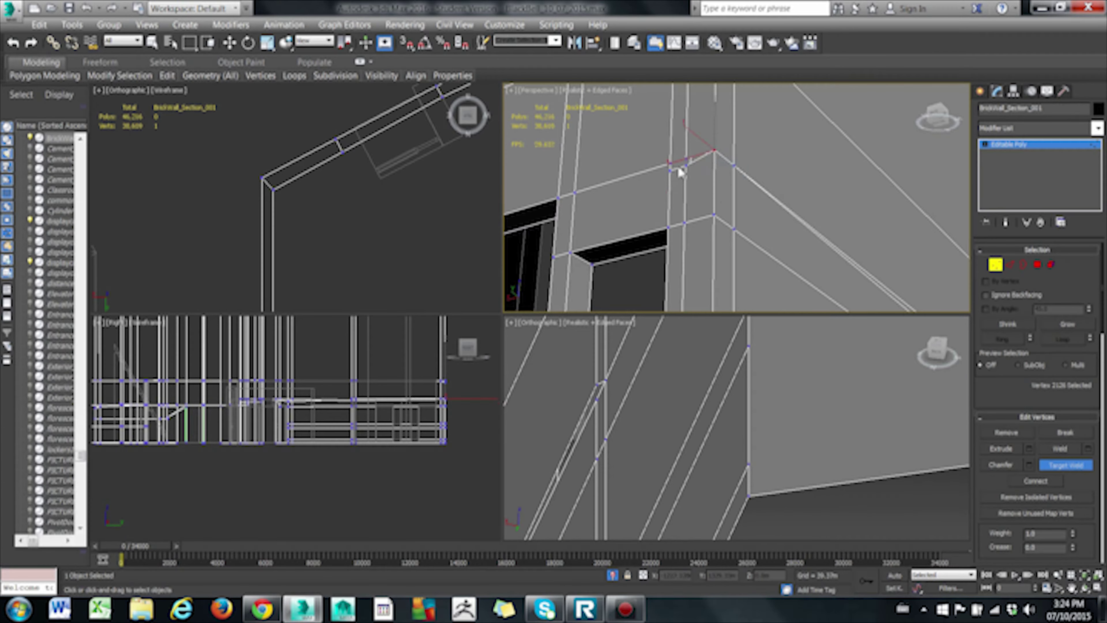
key(w)
alt+middle_drag(671, 164, 792, 255)
click(686, 208)
key(w)
key(z)
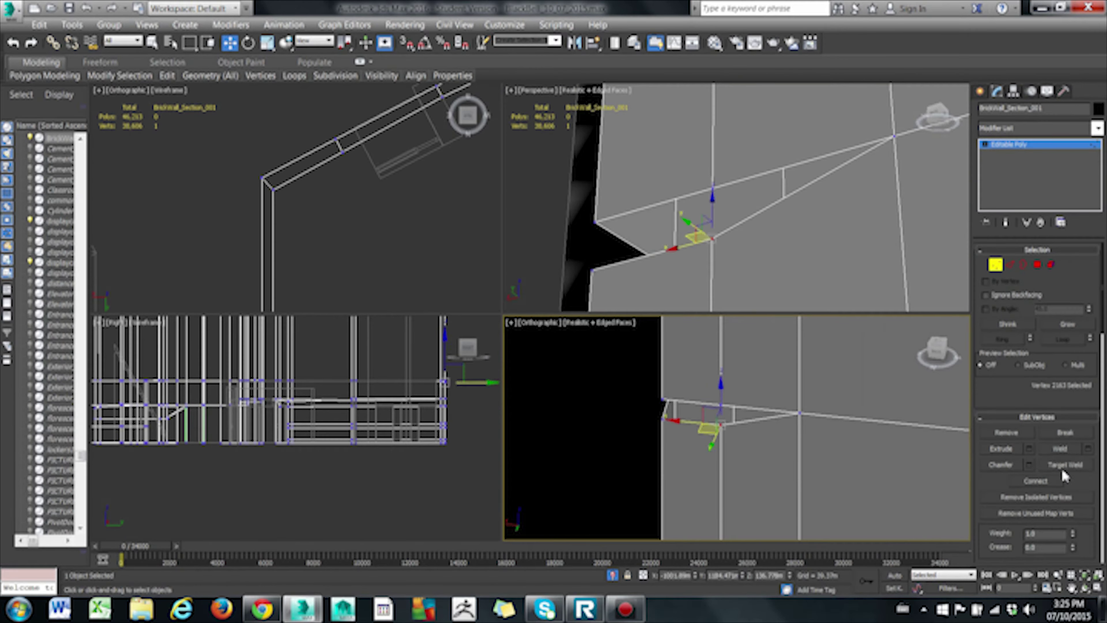
click(597, 222)
key(w)
scroll(693, 475, up, 3)
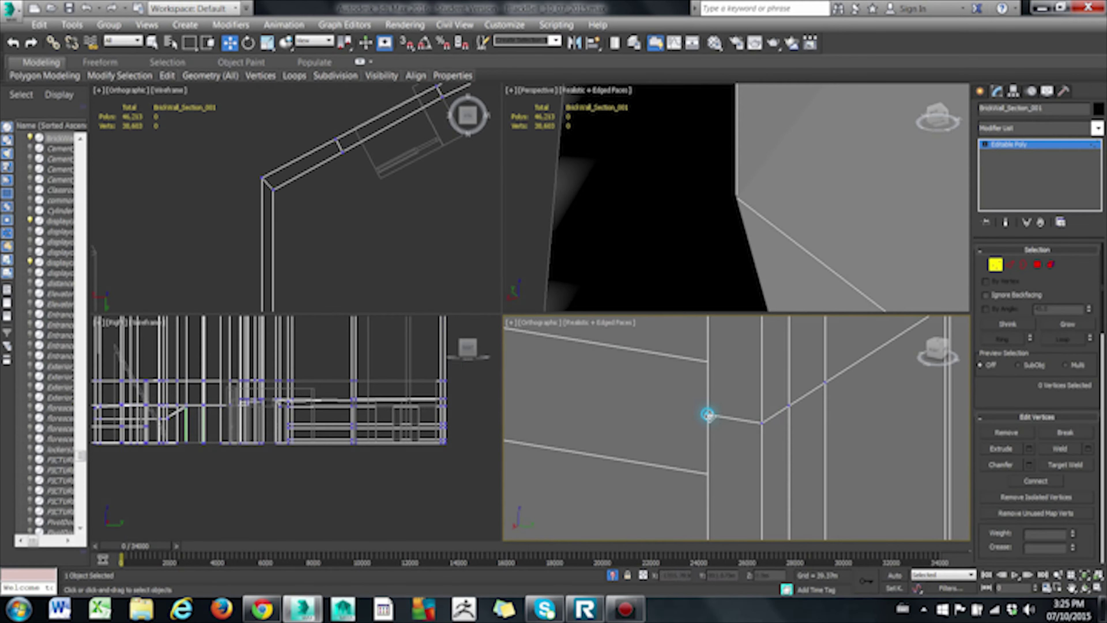
mouse_move(694, 476)
alt+middle_down()
mouse_move(746, 476)
mouse_move(849, 439)
alt+middle_up()
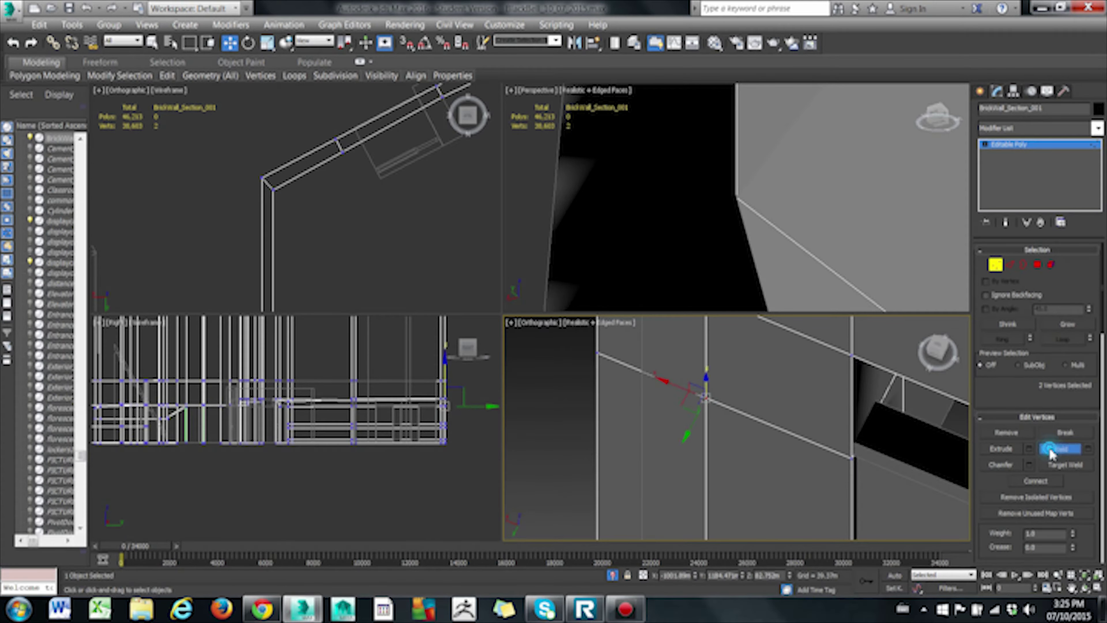
- Select the pillar edges at the base and connect them with new edges across the corner
key(4)
mouse_move(563, 360)
alt+middle_down()
mouse_move(650, 415)
mouse_move(683, 457)
alt+middle_up()
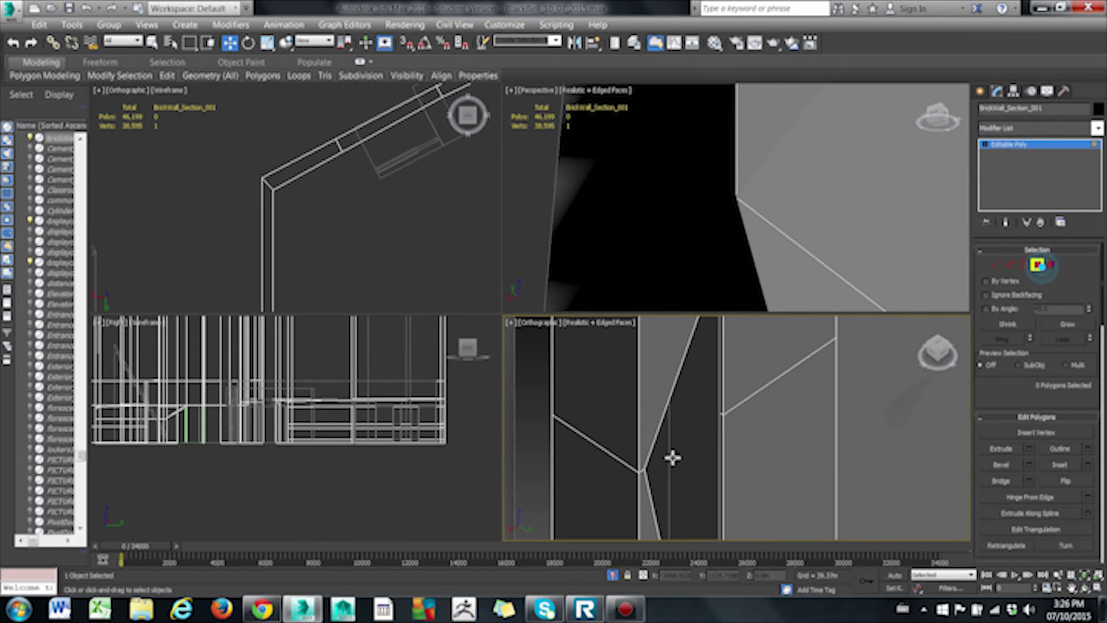
click(996, 265)
alt+middle_drag(710, 465, 741, 436)
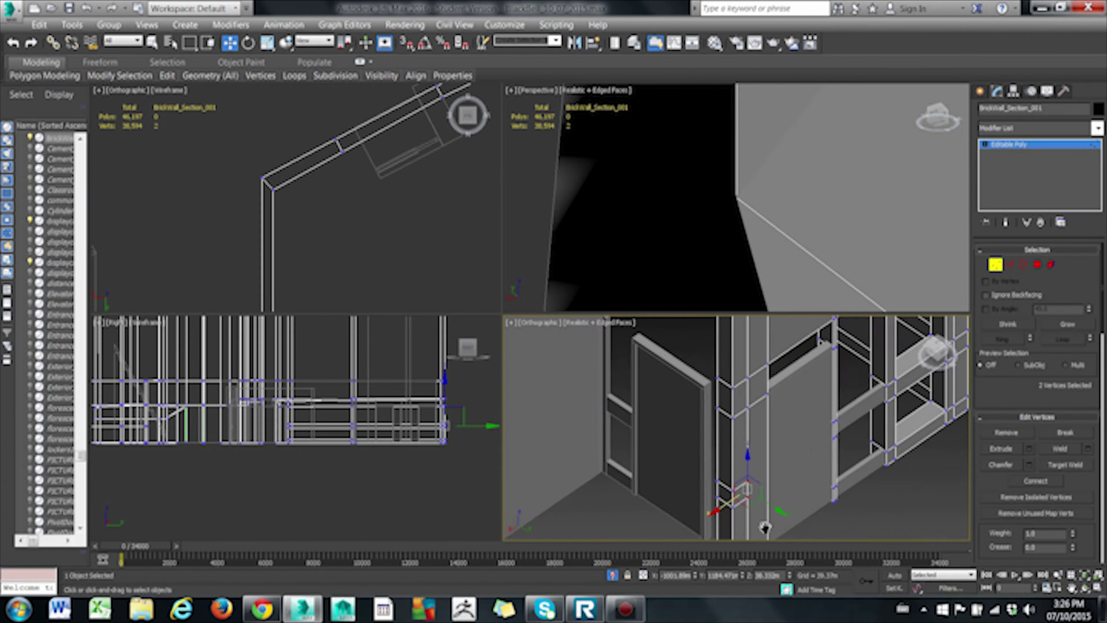
key(z)
middle_click(637, 393)
key(z)
scroll(685, 418, down, 3)
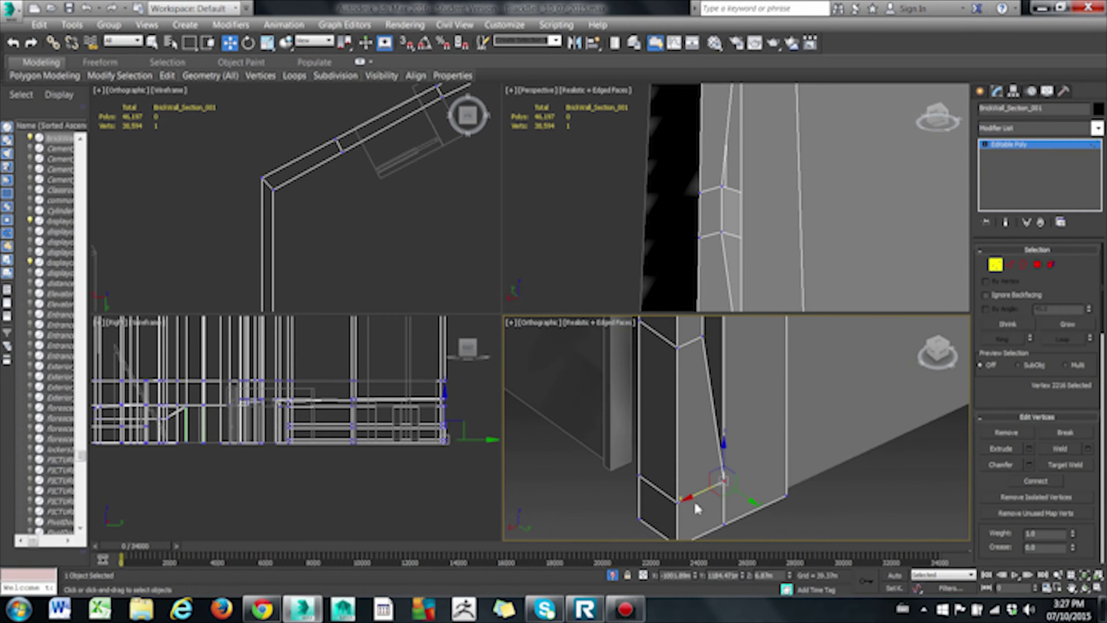
key(2)
alt+middle_drag(685, 418, 719, 392)
key(ctrl+shift+e)
key(k)
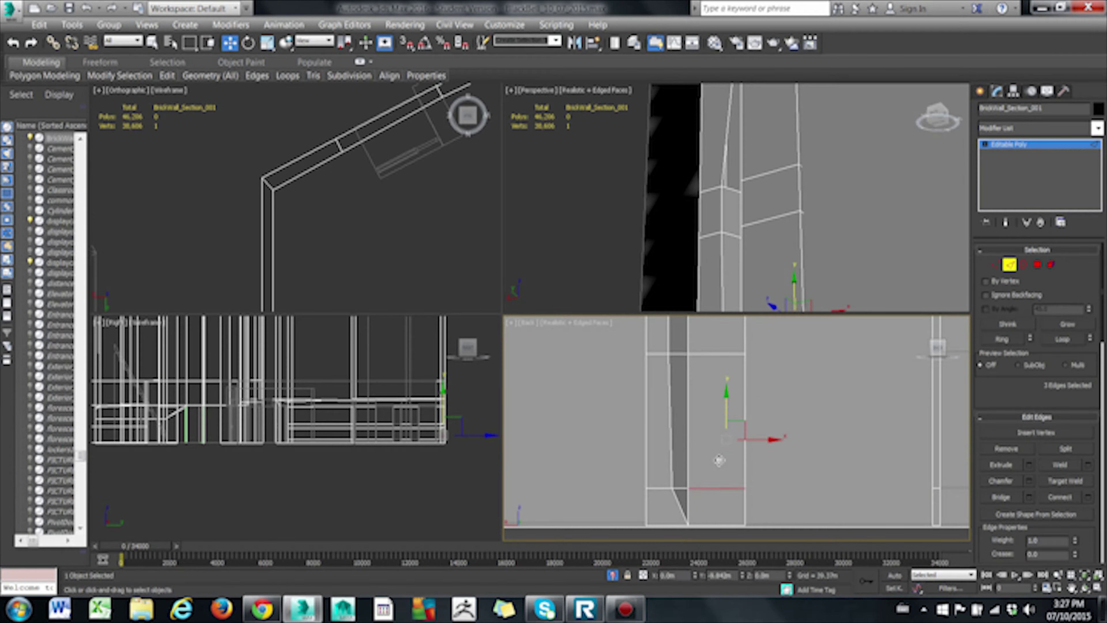
- Weld the remaining loose pillar vertices onto the neighbouring corner vertices
mouse_move(719, 460)
alt+middle_down()
mouse_move(672, 426)
mouse_move(698, 415)
alt+middle_up()
click(718, 465)
key(4)
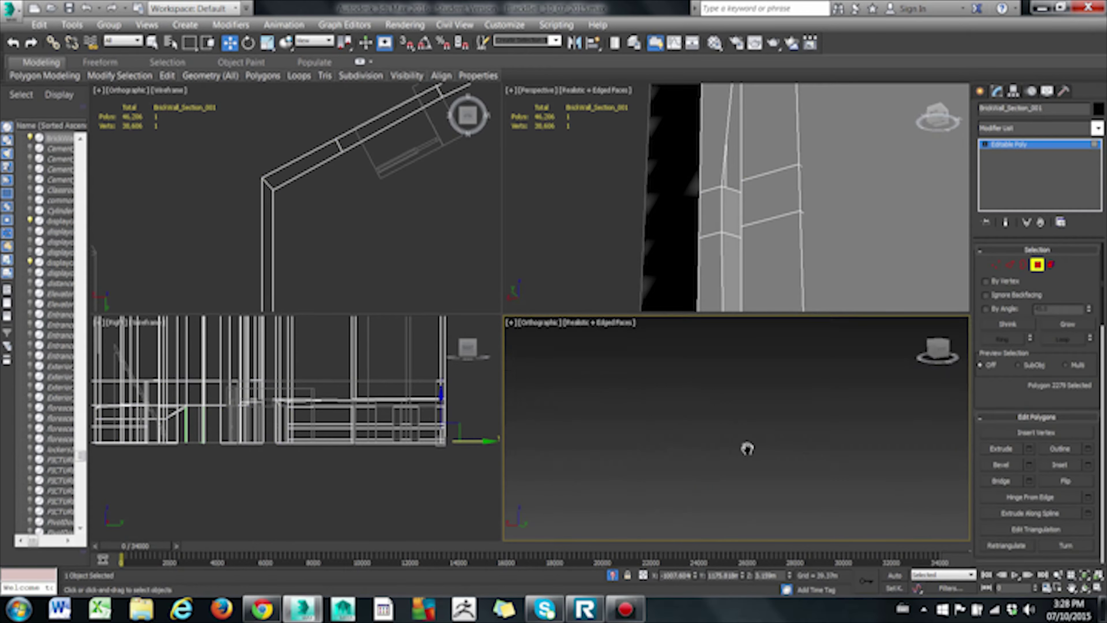
scroll(746, 447, up, 5)
alt+middle_drag(741, 218, 724, 239)
click(733, 198)
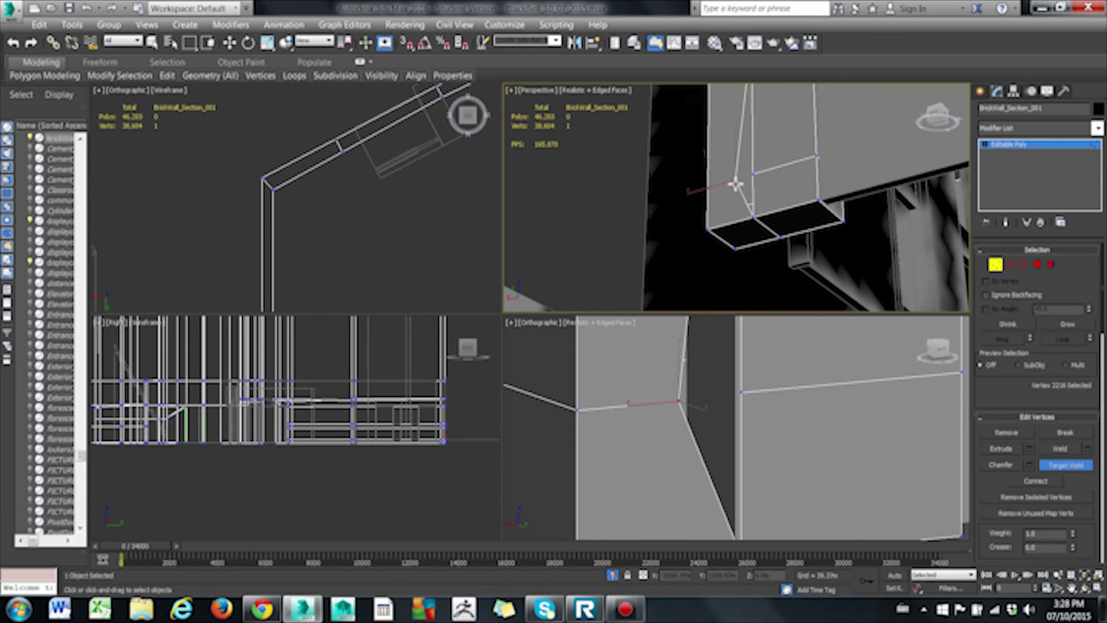
alt+middle_drag(732, 197, 742, 227)
scroll(785, 427, down, 5)
mouse_move(938, 357)
alt+middle_down()
mouse_move(715, 377)
mouse_move(741, 396)
alt+middle_up()
click(1066, 465)
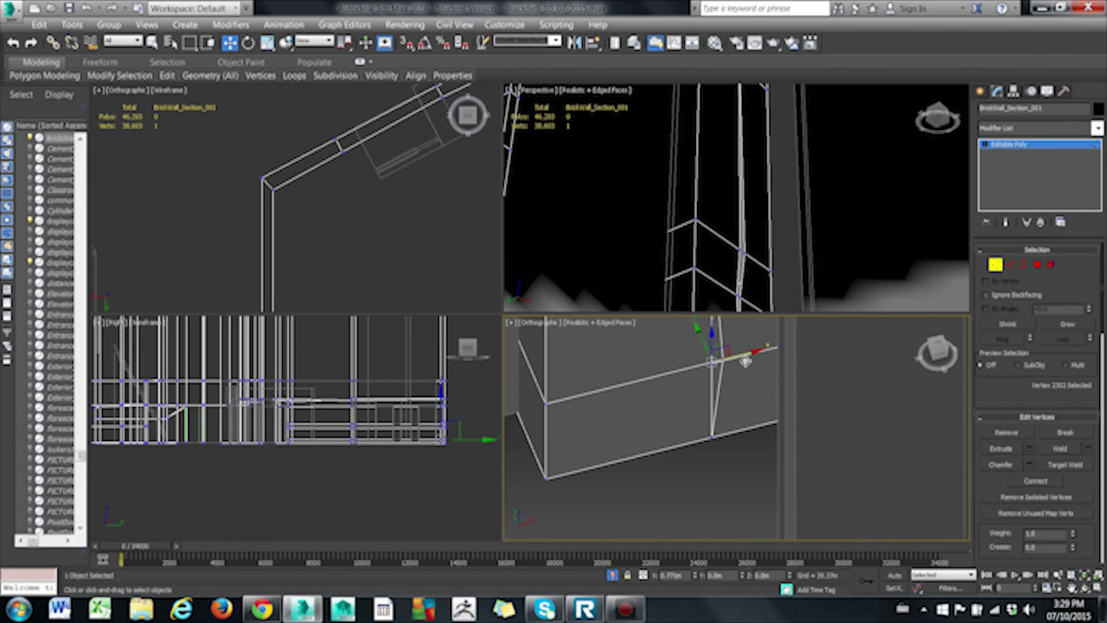
alt+middle_drag(877, 452, 741, 429)
drag(742, 429, 723, 501)
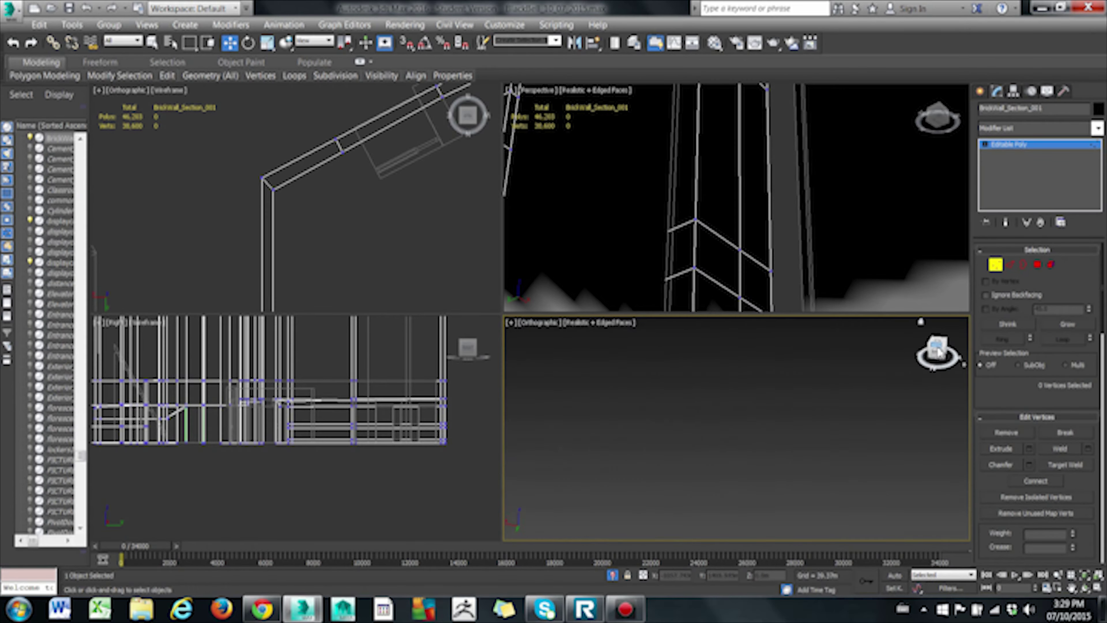
alt+middle_drag(724, 501, 702, 452)
- Select the ledge face and bring up its Extrude settings
alt+middle_drag(737, 197, 768, 218)
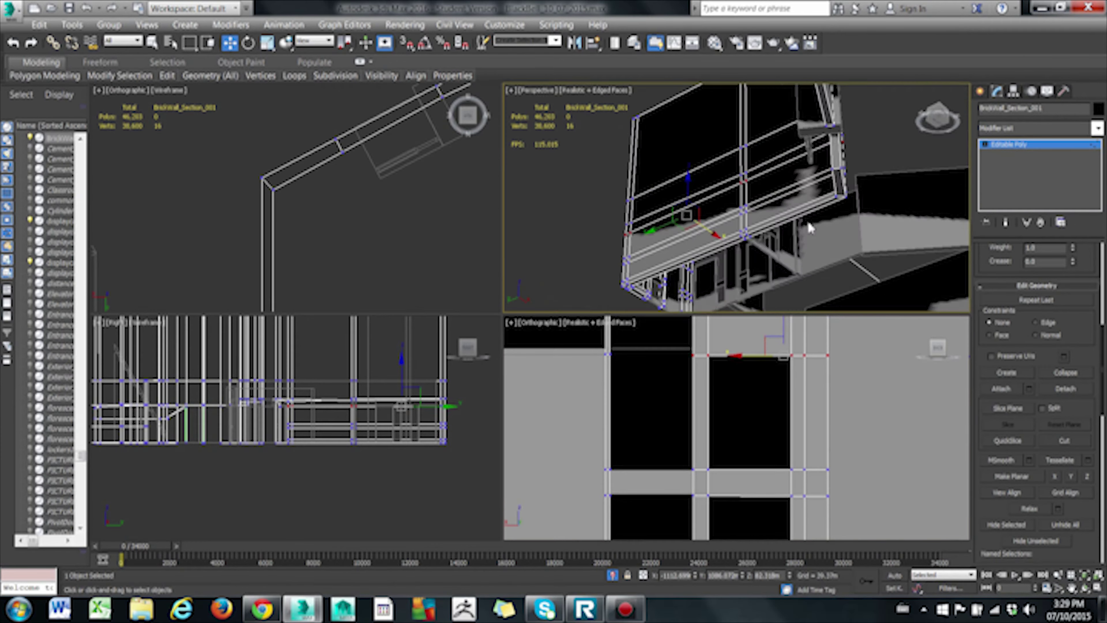
key(4)
click(737, 203)
click(1029, 448)
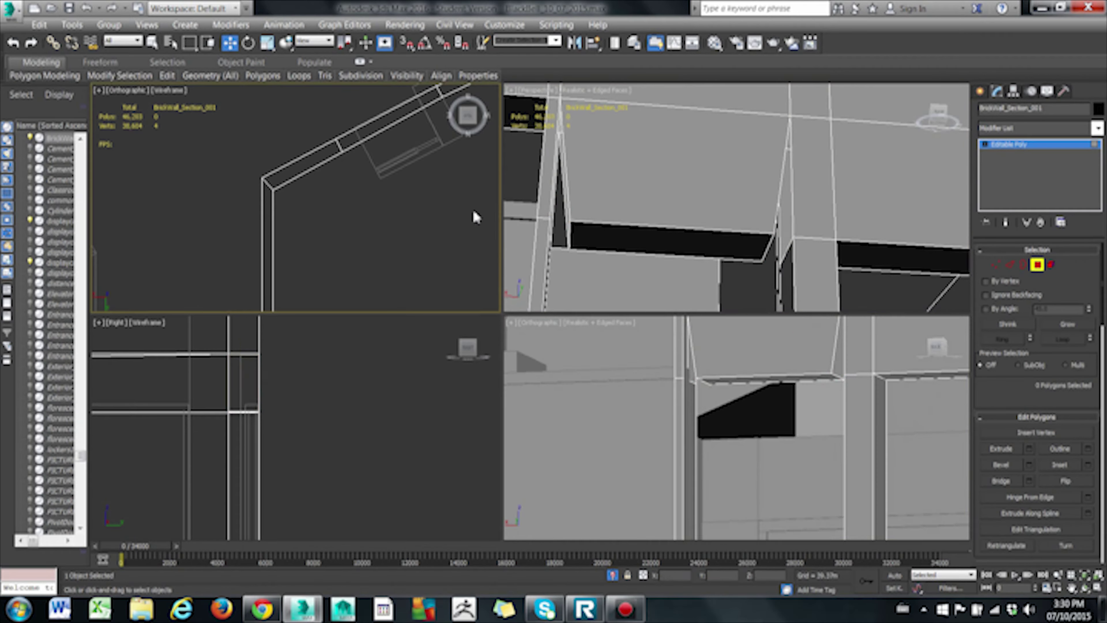
- Finish the pending weld, then extrude the face above the window opening outward and commit
click(550, 252)
middle_drag(551, 255, 645, 284)
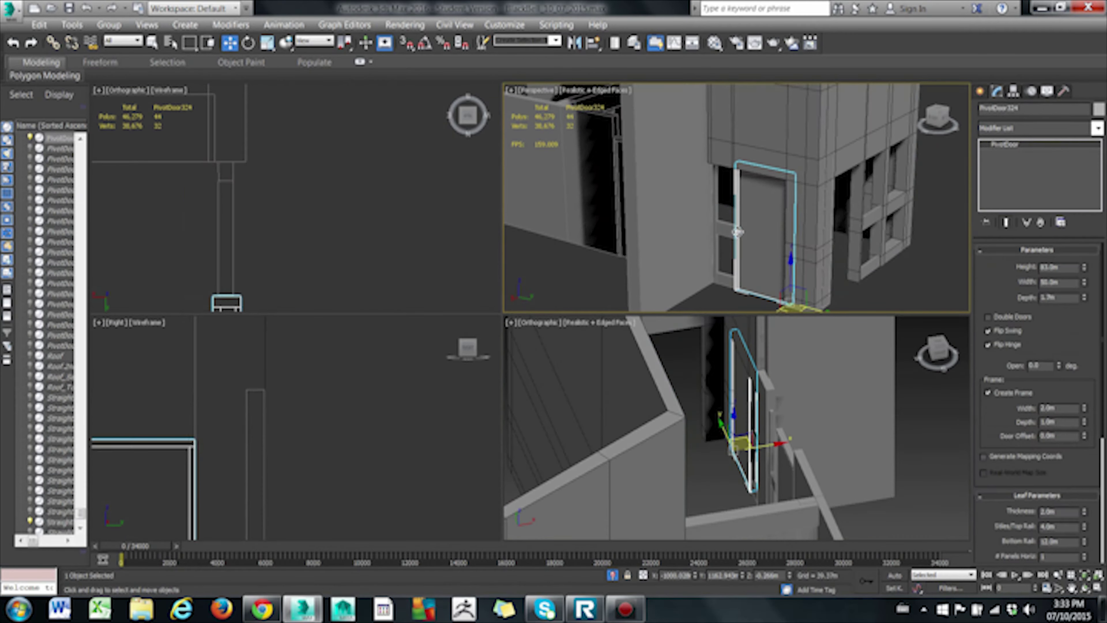
click(770, 210)
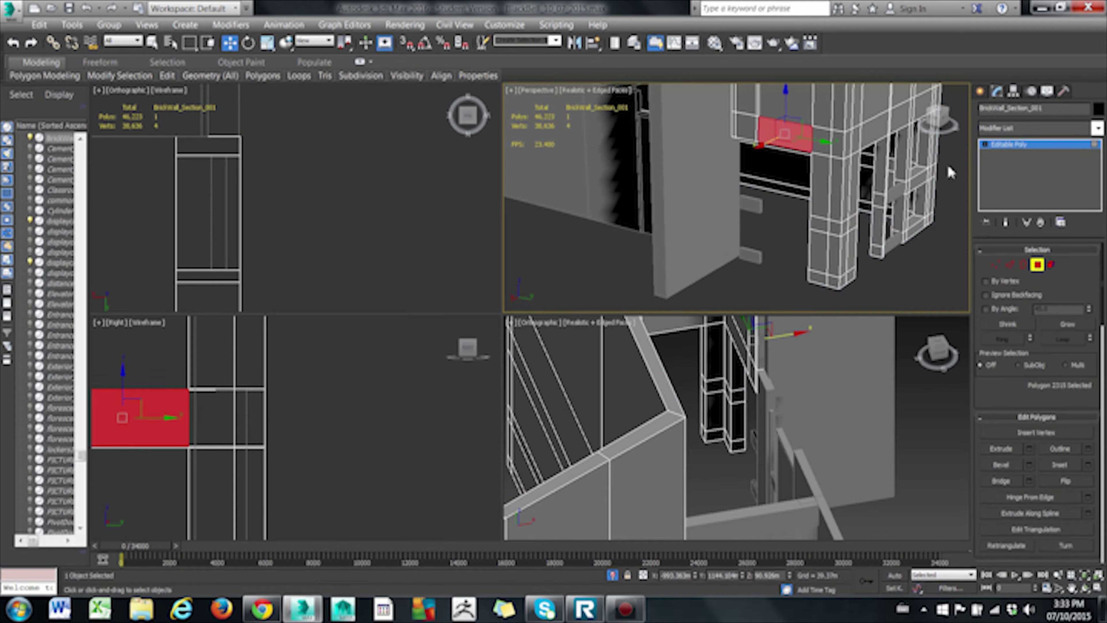
click(1030, 450)
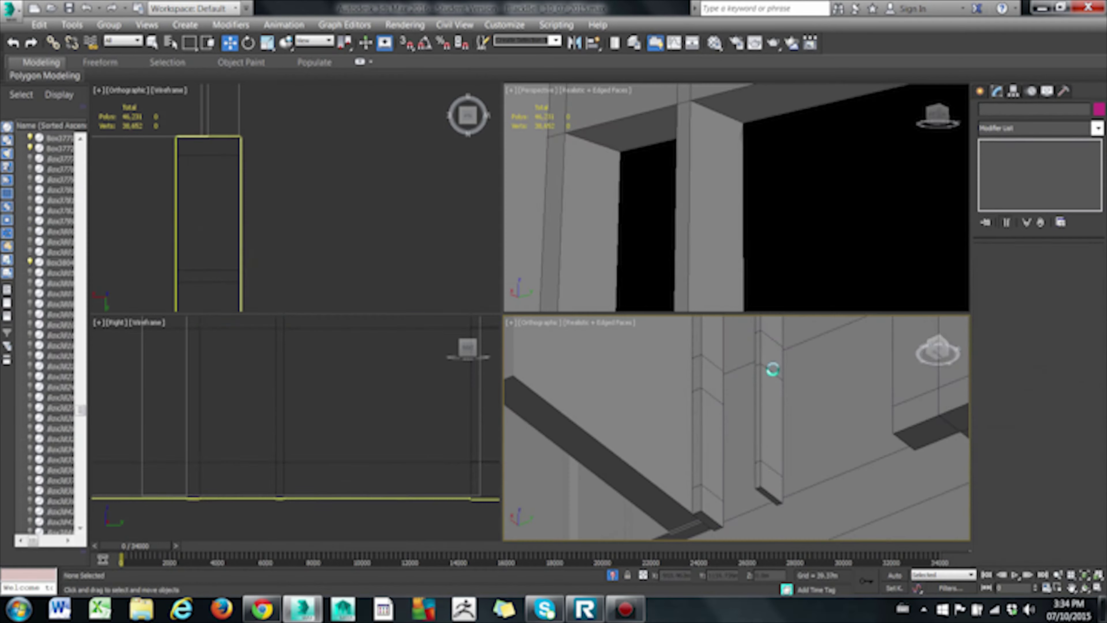
click(1032, 449)
click(301, 236)
- Target-weld the loose vertices at the wall corner onto the corner vertices
key(1)
mouse_move(737, 197)
alt+middle_down()
mouse_move(676, 230)
mouse_move(658, 136)
alt+middle_up()
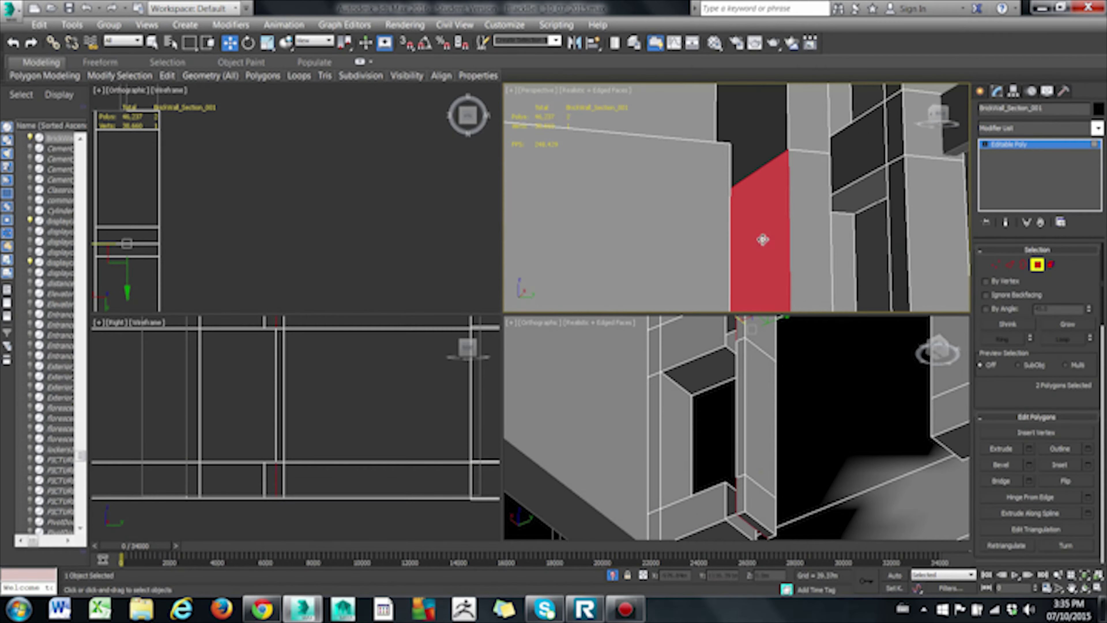
click(1066, 465)
alt+middle_drag(698, 437, 671, 434)
click(667, 426)
click(689, 416)
alt+middle_drag(766, 210, 781, 227)
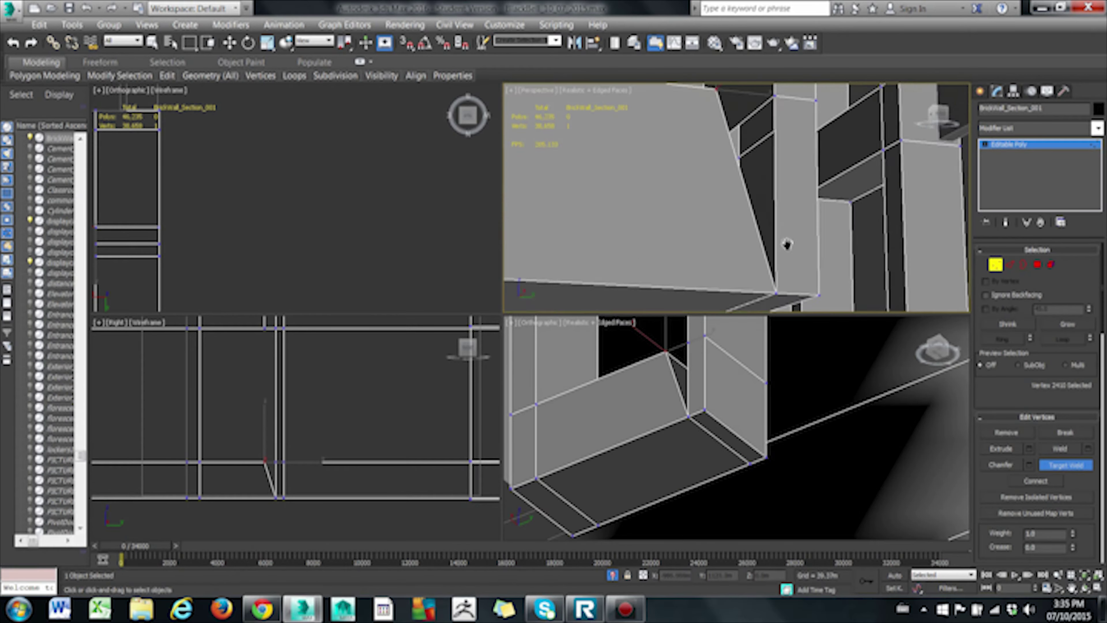
click(749, 207)
click(771, 186)
alt+middle_drag(685, 255, 732, 203)
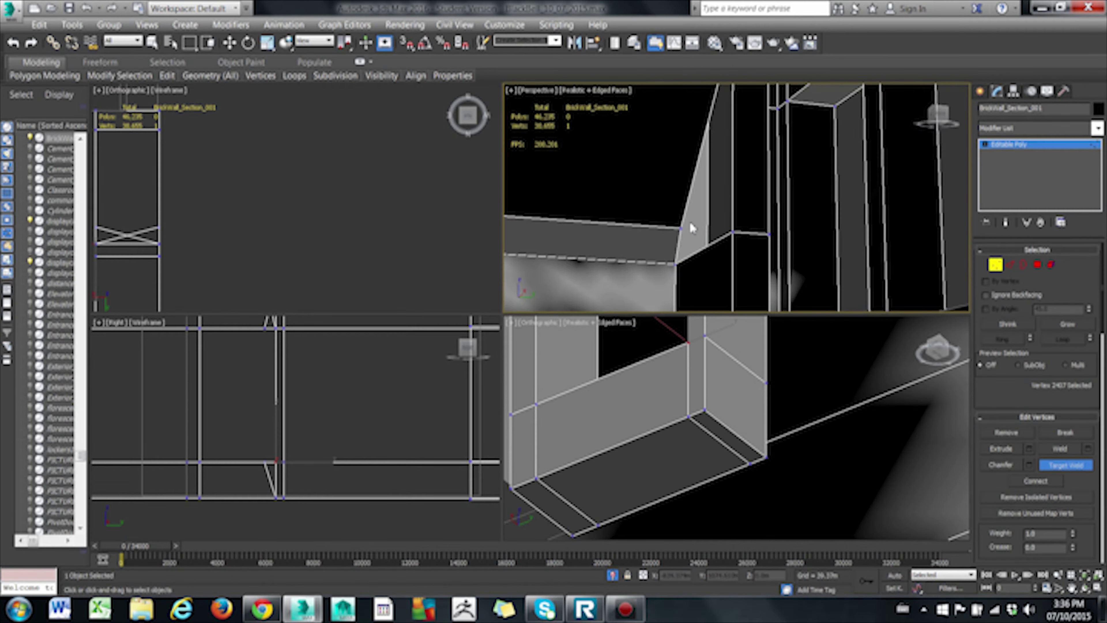
key(w)
click(742, 156)
key(z)
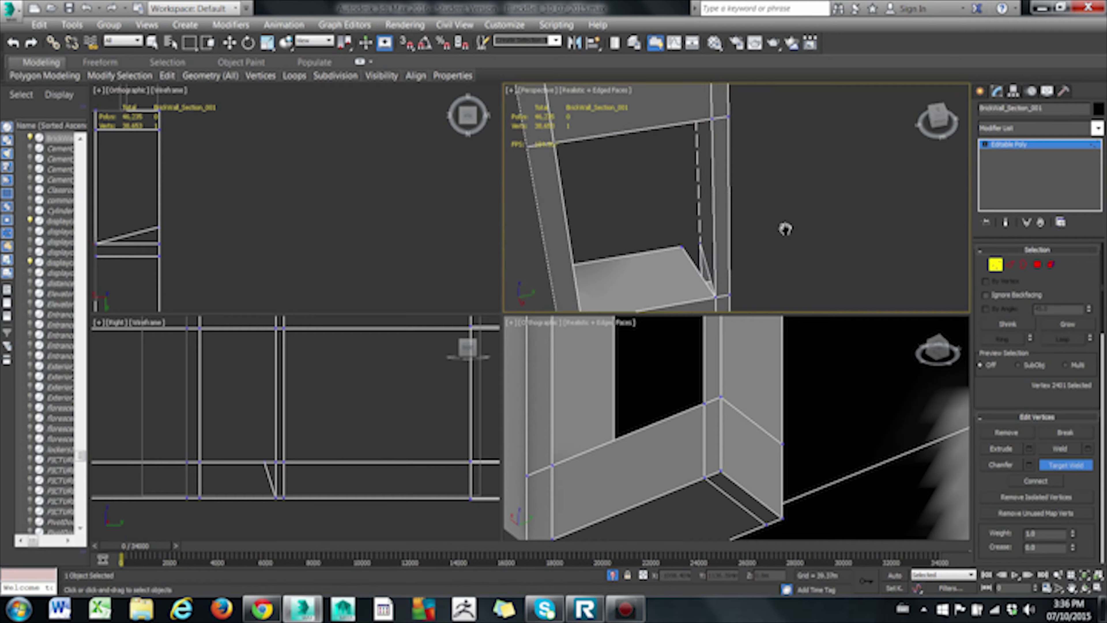
scroll(824, 257, down, 3)
- Extrude the seven frame faces along the window edge
key(4)
alt+middle_drag(741, 427, 698, 414)
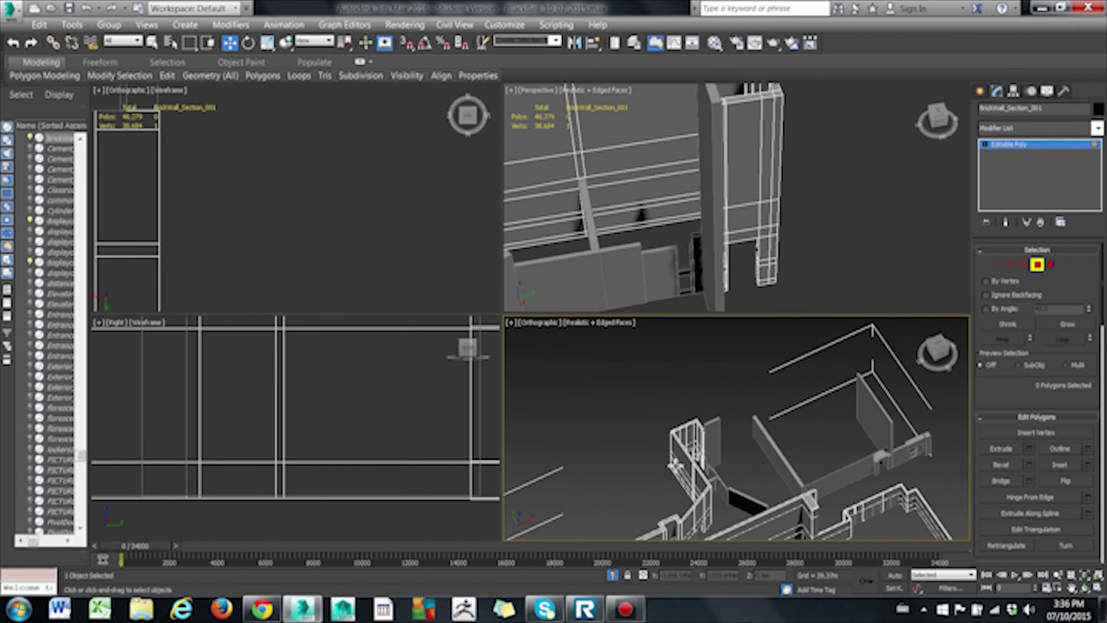
scroll(249, 257, up, 3)
middle_drag(249, 257, 305, 244)
drag(628, 411, 642, 426)
middle_drag(643, 425, 662, 366)
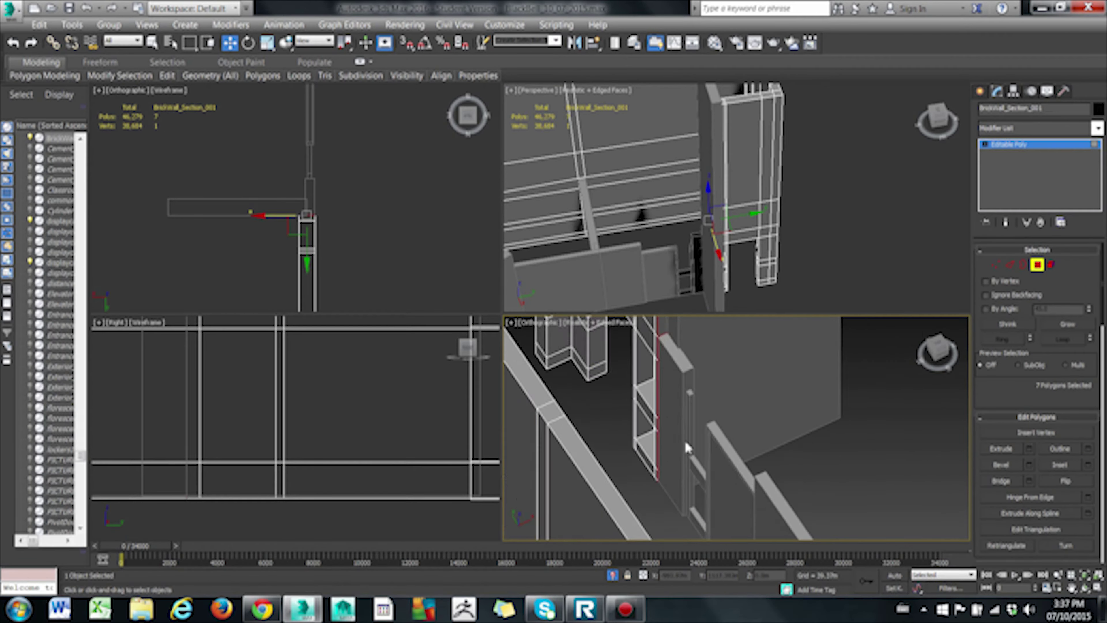
click(1029, 448)
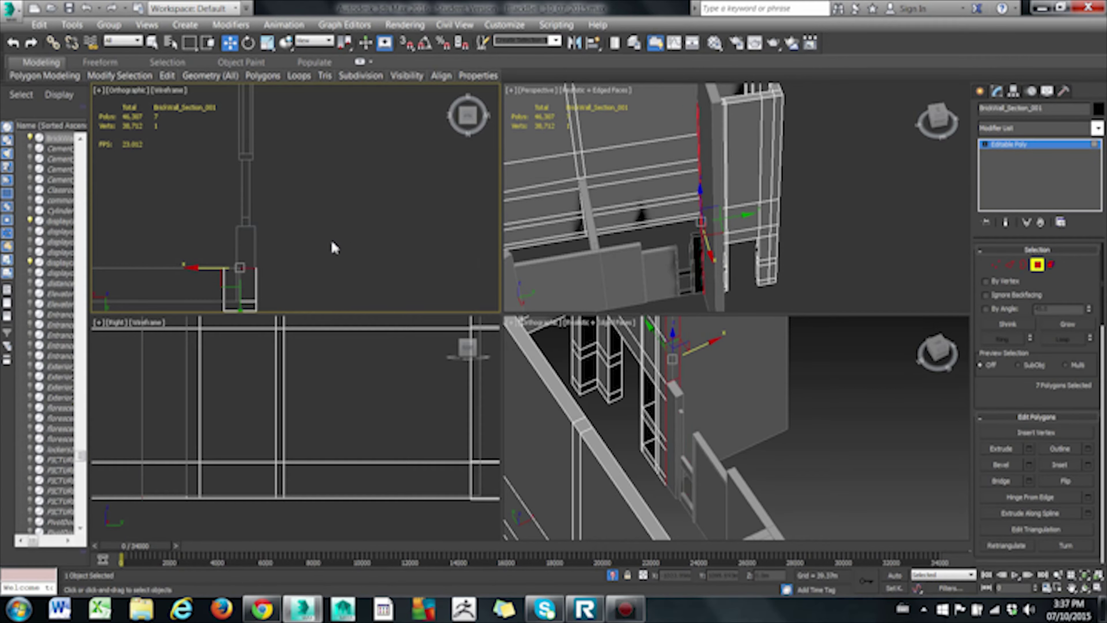
click(302, 237)
- Undo to drop one face, re-extrude the remaining frame faces, and deselect
key(z)
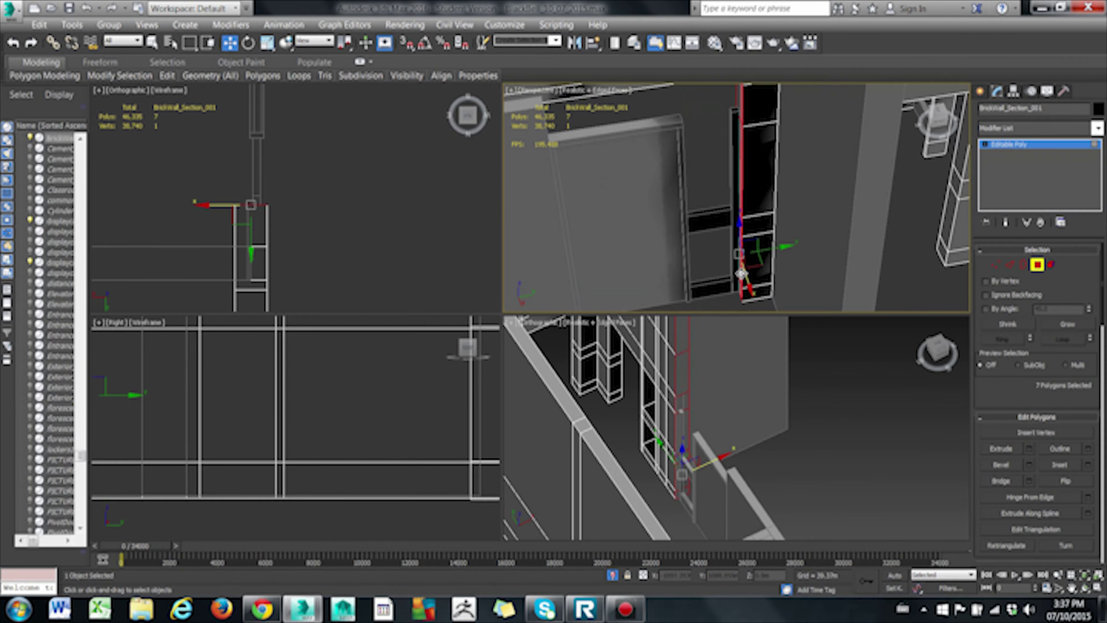
key(ctrl+z)
click(302, 237)
middle_drag(769, 236, 785, 235)
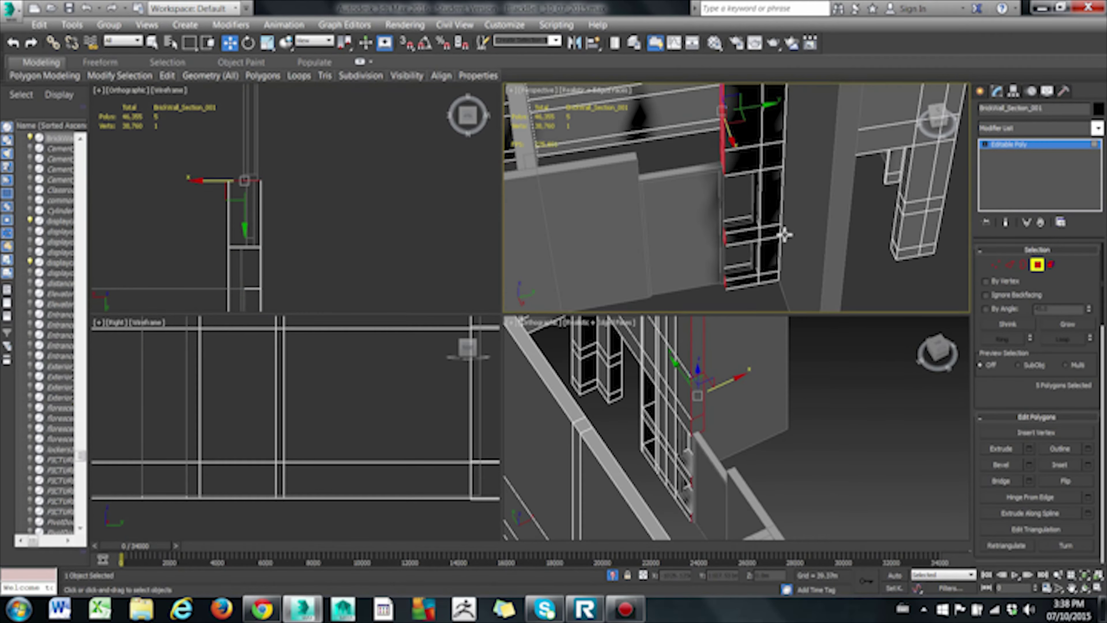
click(301, 237)
mouse_move(266, 166)
middle_down()
mouse_move(298, 222)
mouse_move(265, 230)
middle_up()
- Reselect the brick wall and weld another loose vertex onto the corner
click(653, 168)
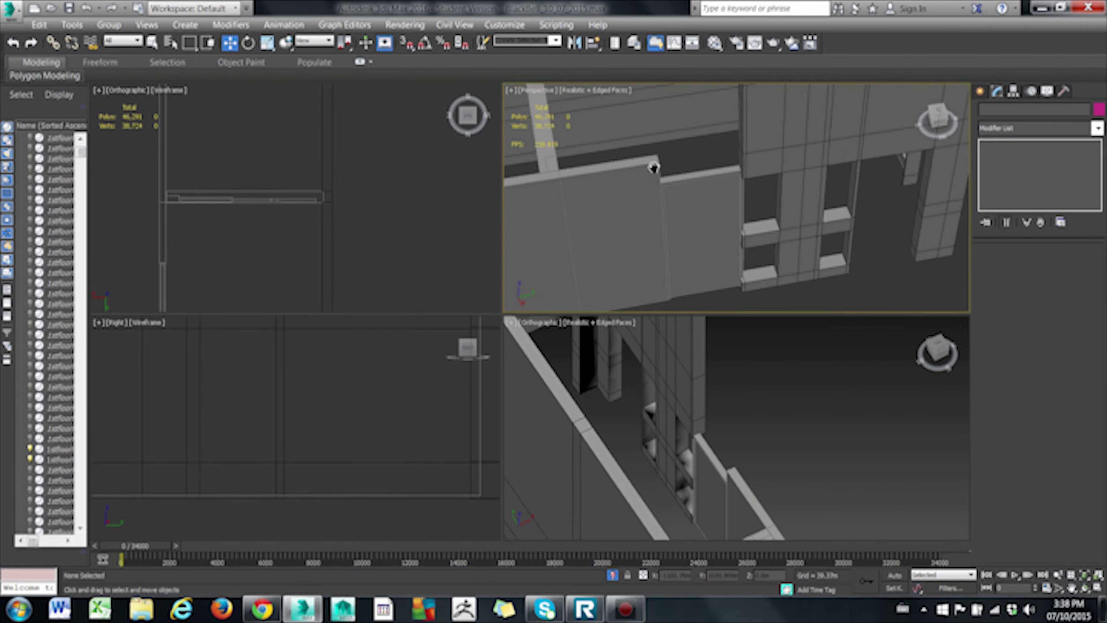
click(996, 264)
scroll(840, 208, up, 5)
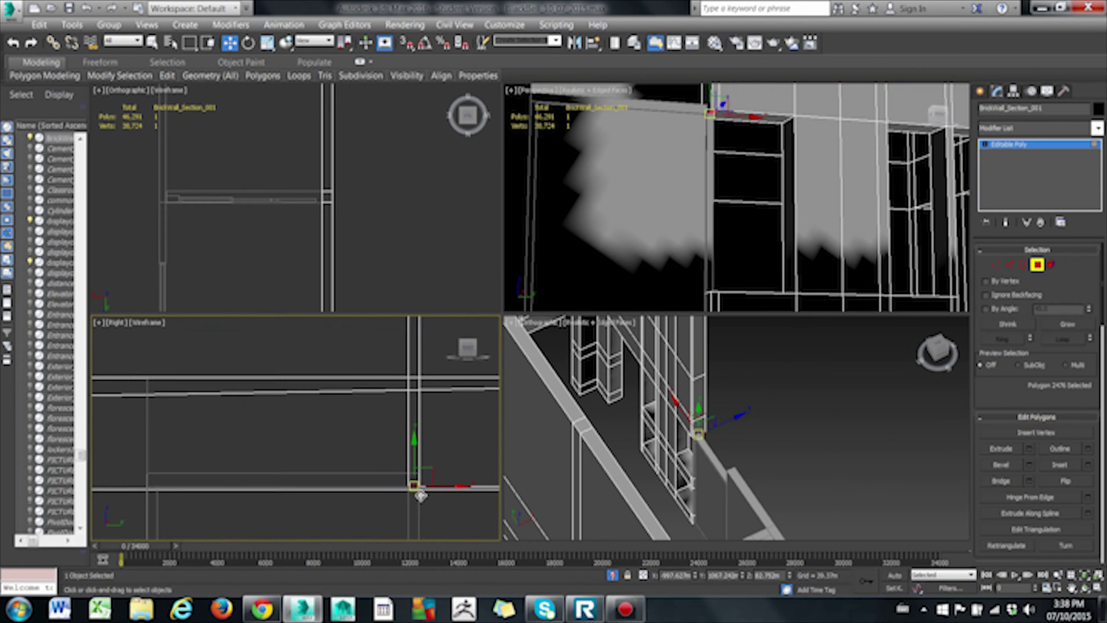
click(301, 468)
scroll(734, 403, up, 5)
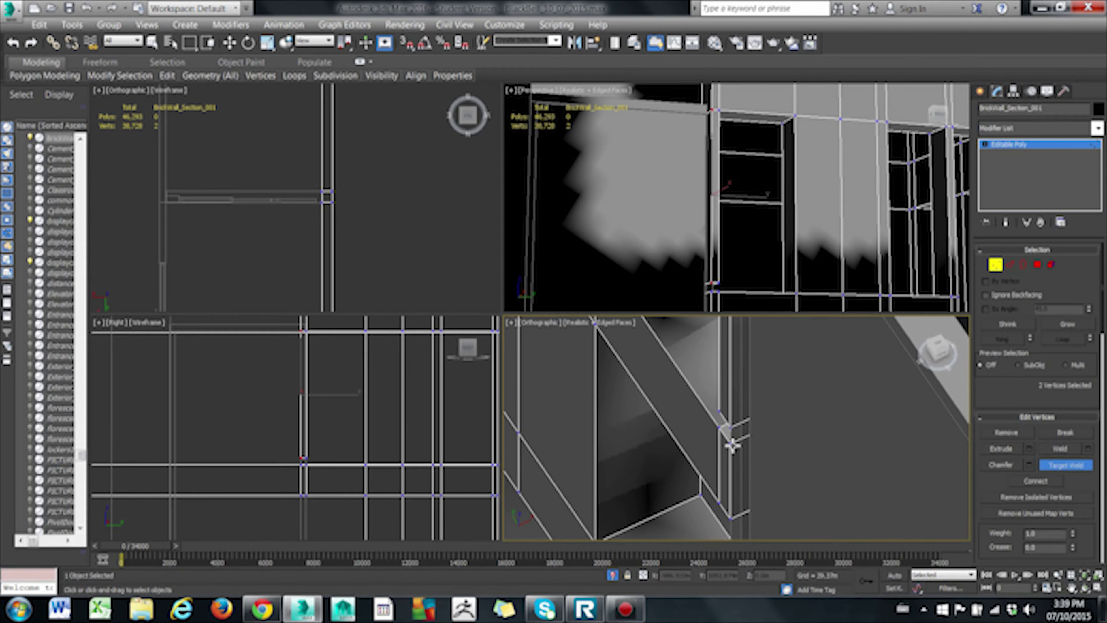
click(1075, 470)
click(748, 174)
- Select the ledge face and extrude it
click(1038, 264)
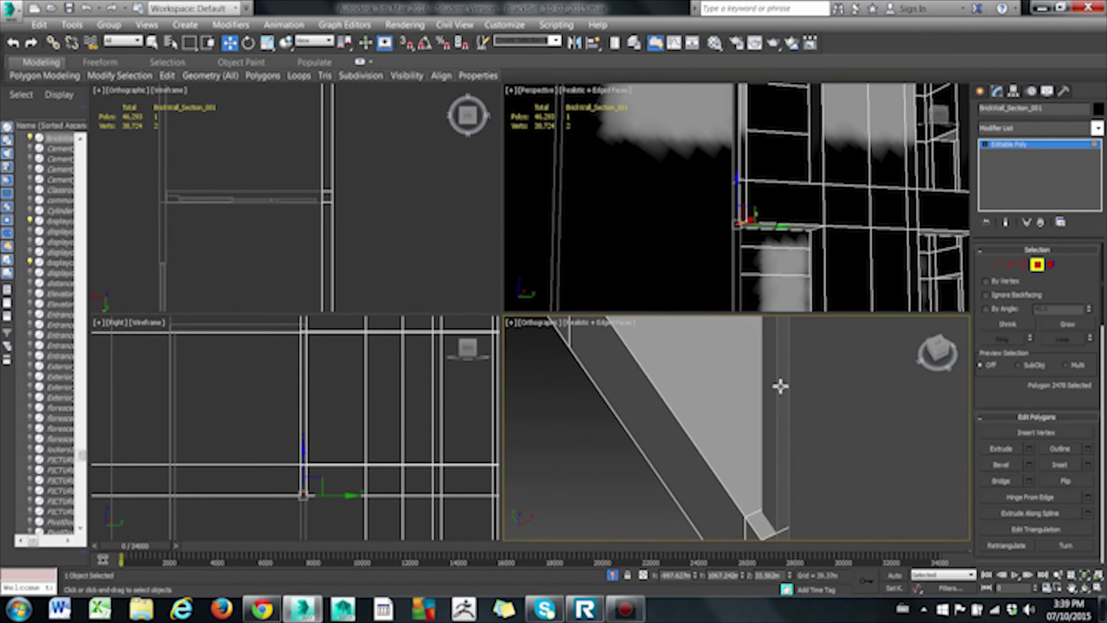
click(766, 448)
click(1029, 449)
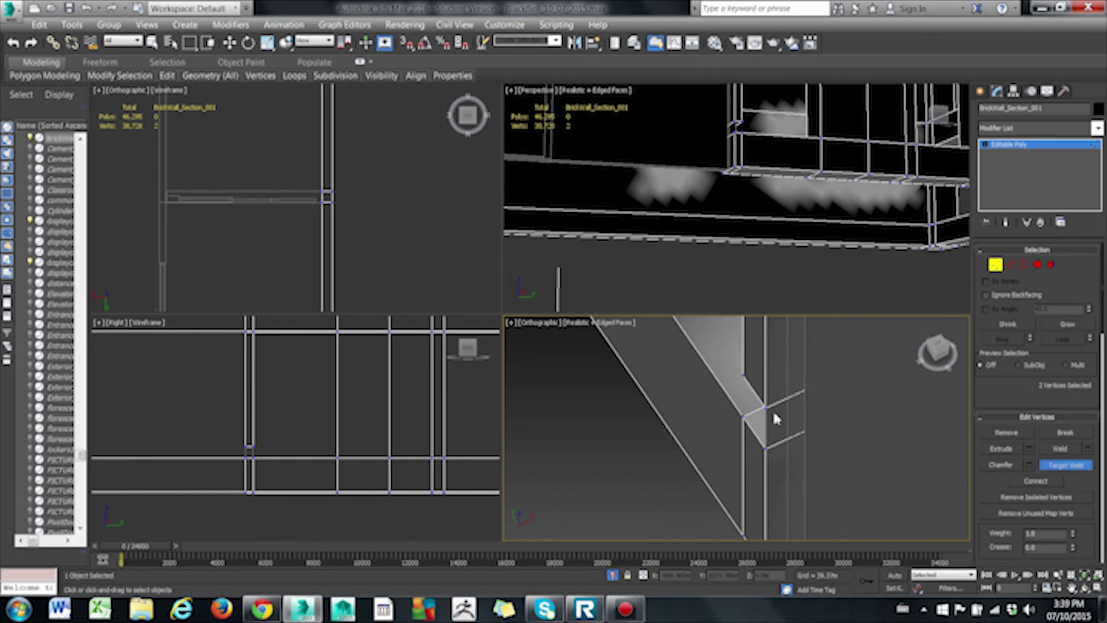
scroll(757, 139, up, 5)
scroll(785, 183, up, 5)
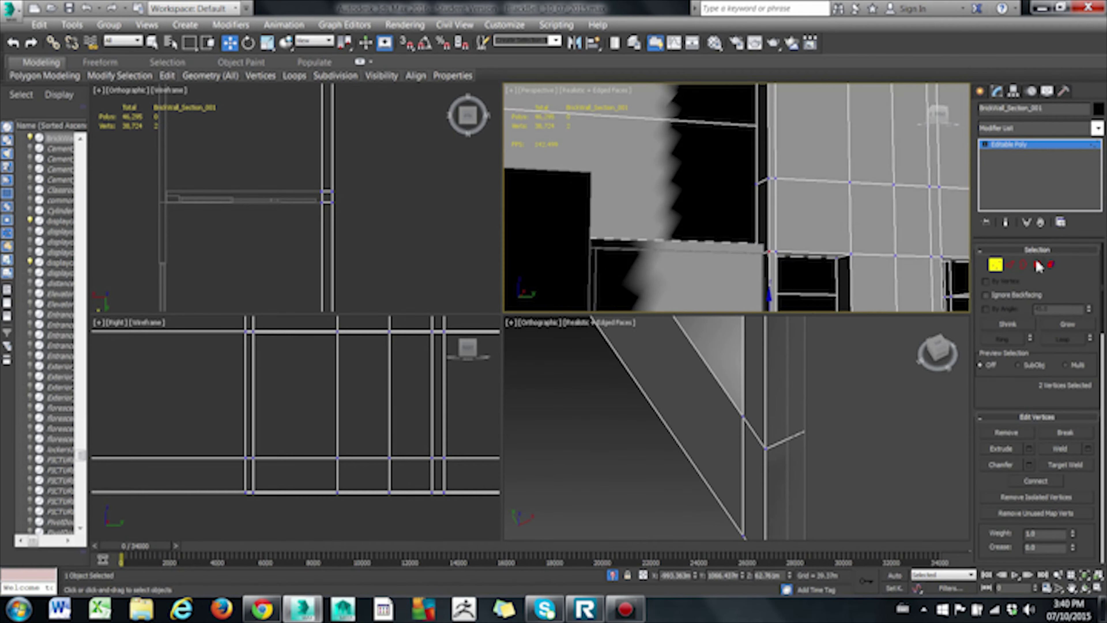
- Extrude the faces along the ledge strip, then deselect the brick wall
key(4)
click(806, 221)
scroll(805, 221, down, 3)
scroll(412, 252, down, 3)
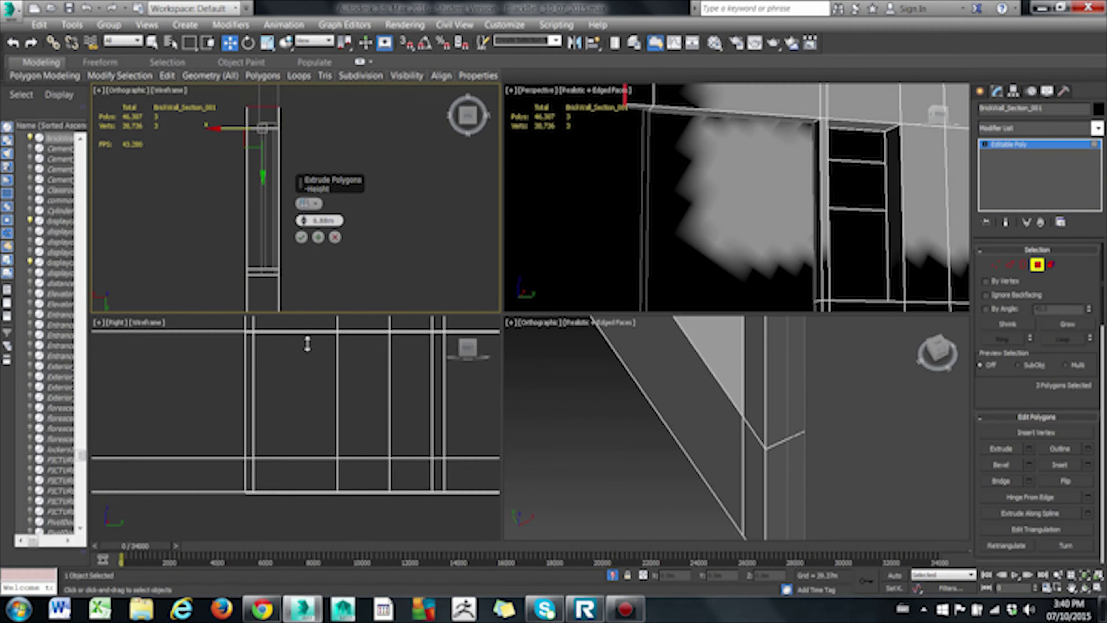
click(318, 237)
scroll(699, 248, down, 3)
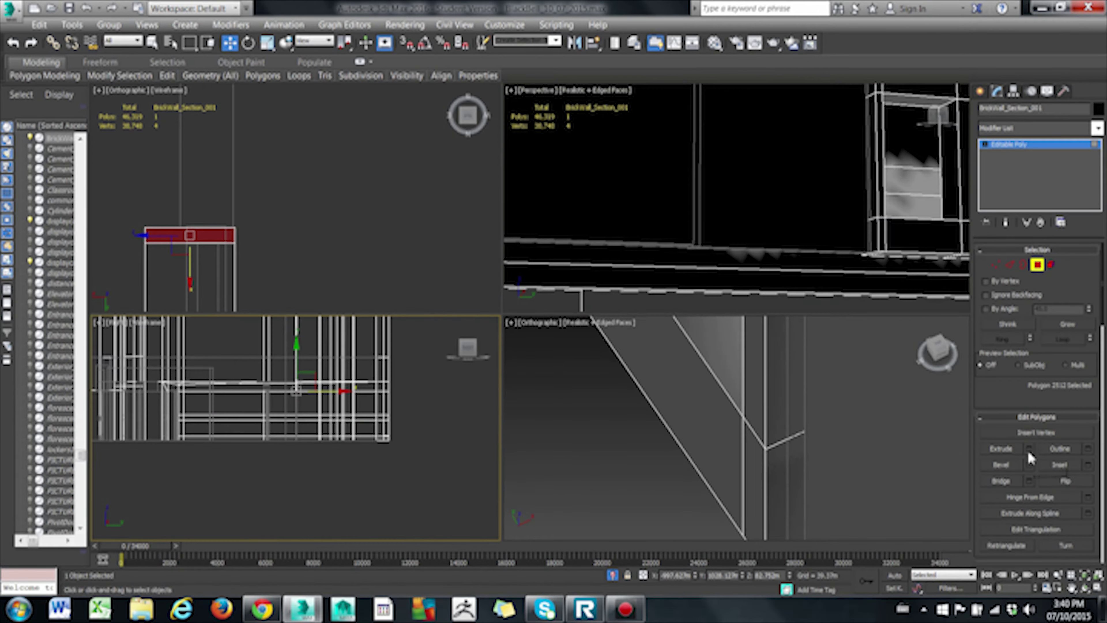
click(1029, 448)
scroll(725, 248, down, 5)
scroll(764, 154, down, 5)
scroll(333, 251, up, 5)
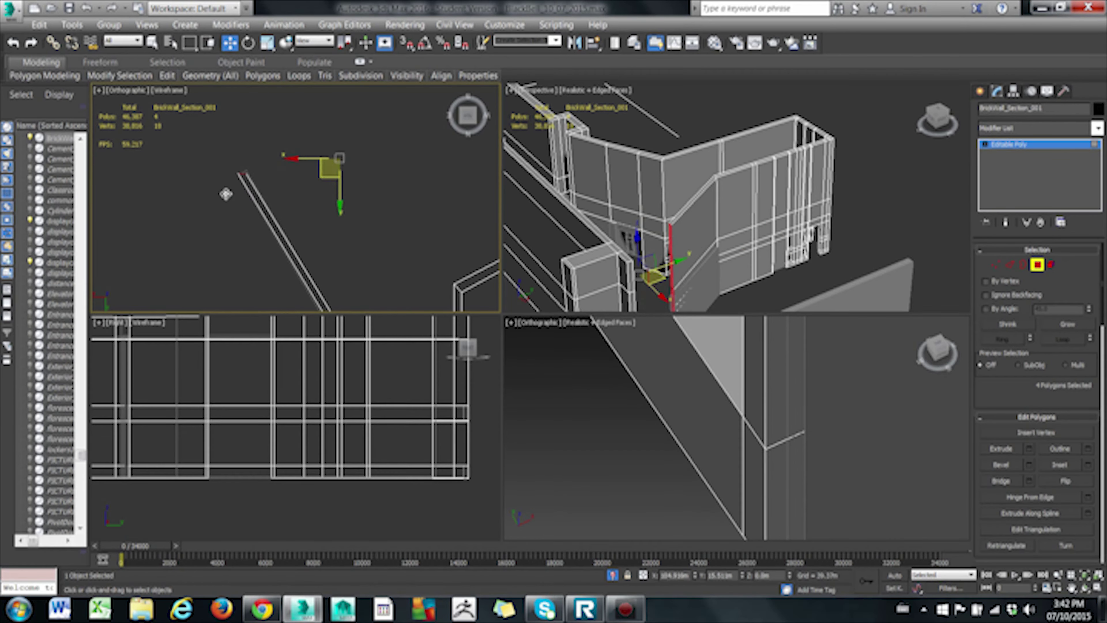
click(392, 251)
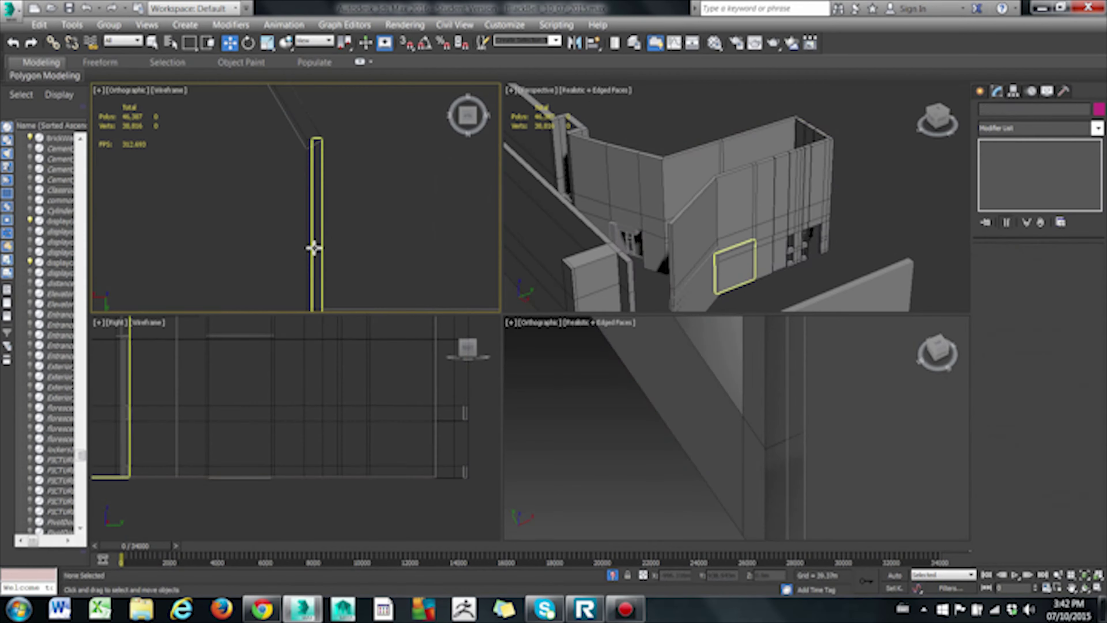
- Reselect the brick wall and confirm the extrusion of the window sill faces
click(312, 243)
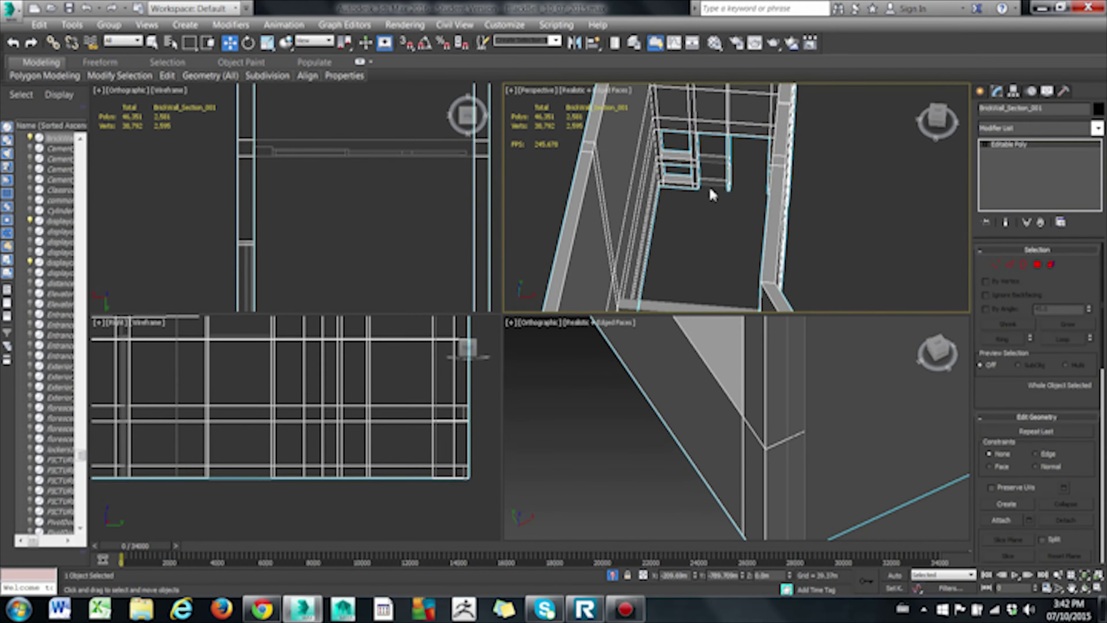
mouse_move(741, 414)
alt+middle_down()
mouse_move(769, 371)
mouse_move(769, 231)
alt+middle_up()
key(4)
click(742, 468)
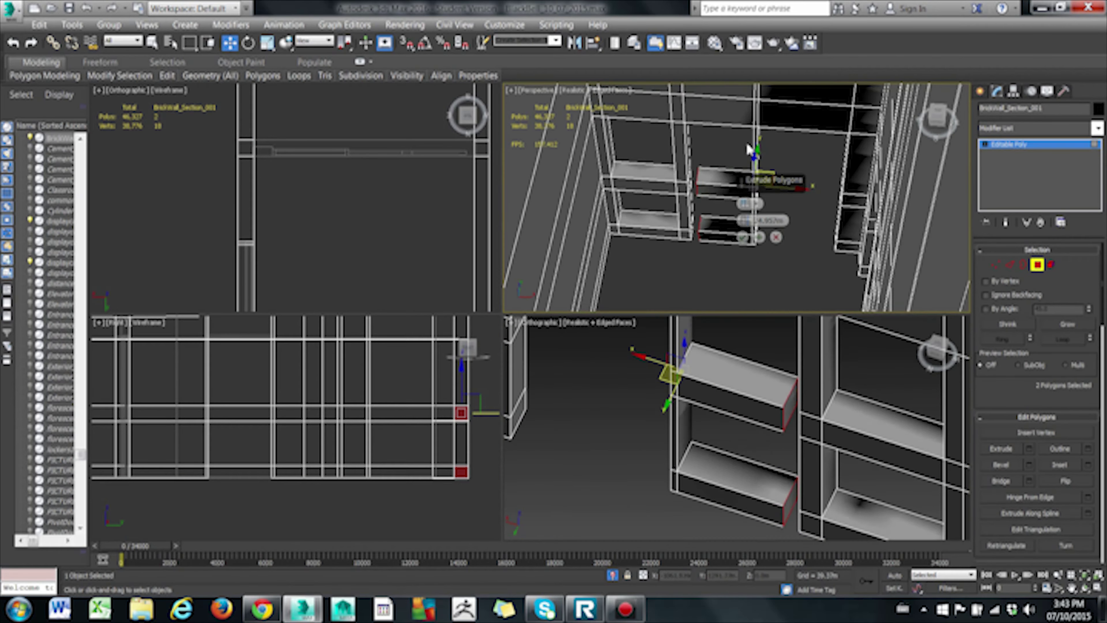
scroll(750, 183, up, 5)
key(1)
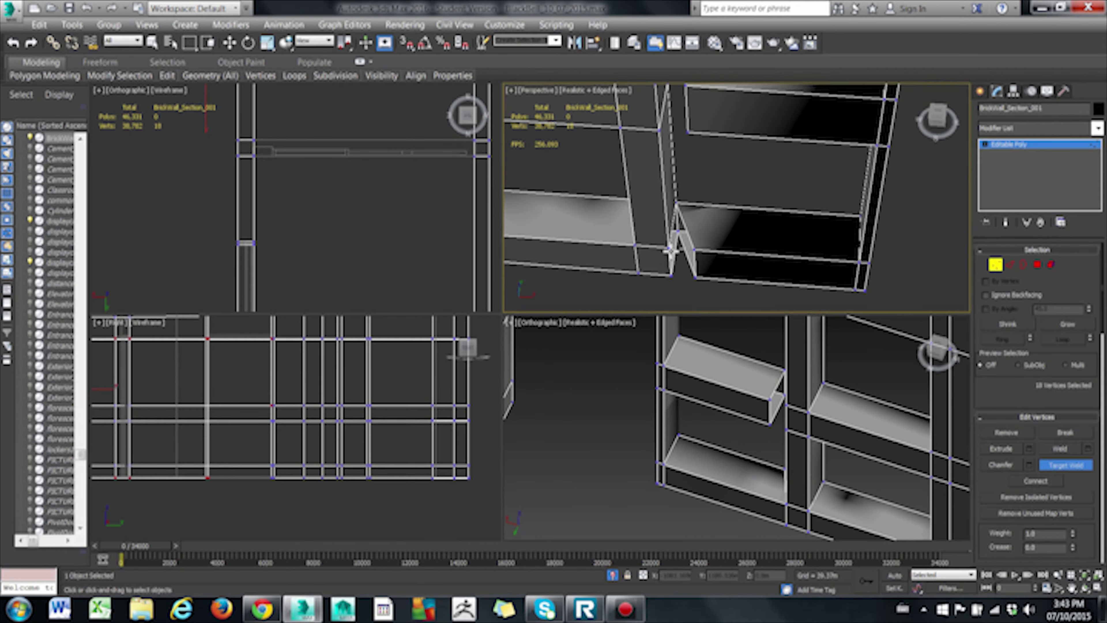
alt+middle_drag(671, 251, 772, 401)
key(w)
key(z)
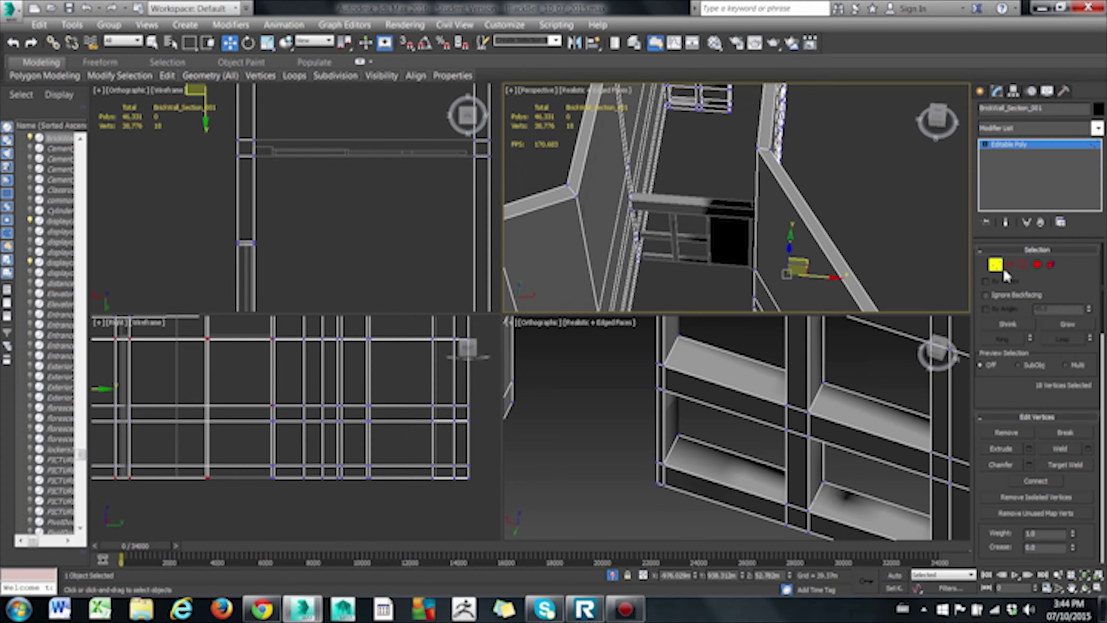
alt+middle_drag(636, 148, 734, 7)
key(shift+e)
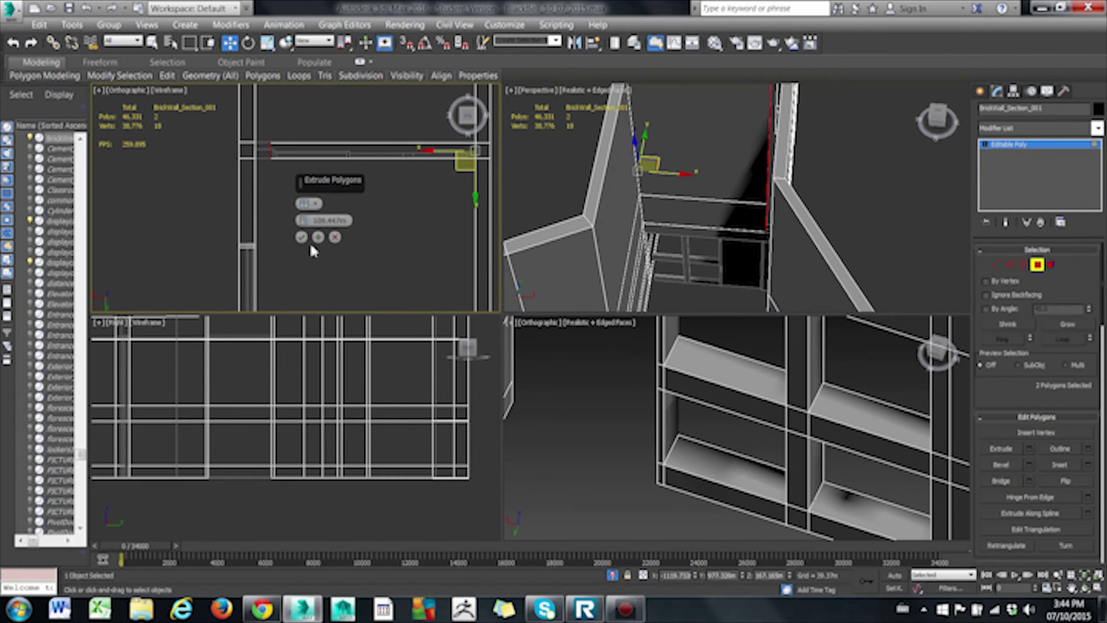
click(729, 464)
mouse_move(729, 465)
alt+middle_down()
mouse_move(703, 535)
mouse_move(811, 494)
mouse_move(700, 470)
alt+middle_up()
- Target-weld the stray vertex at the window-frame corner onto its neighbour
key(1)
click(672, 395)
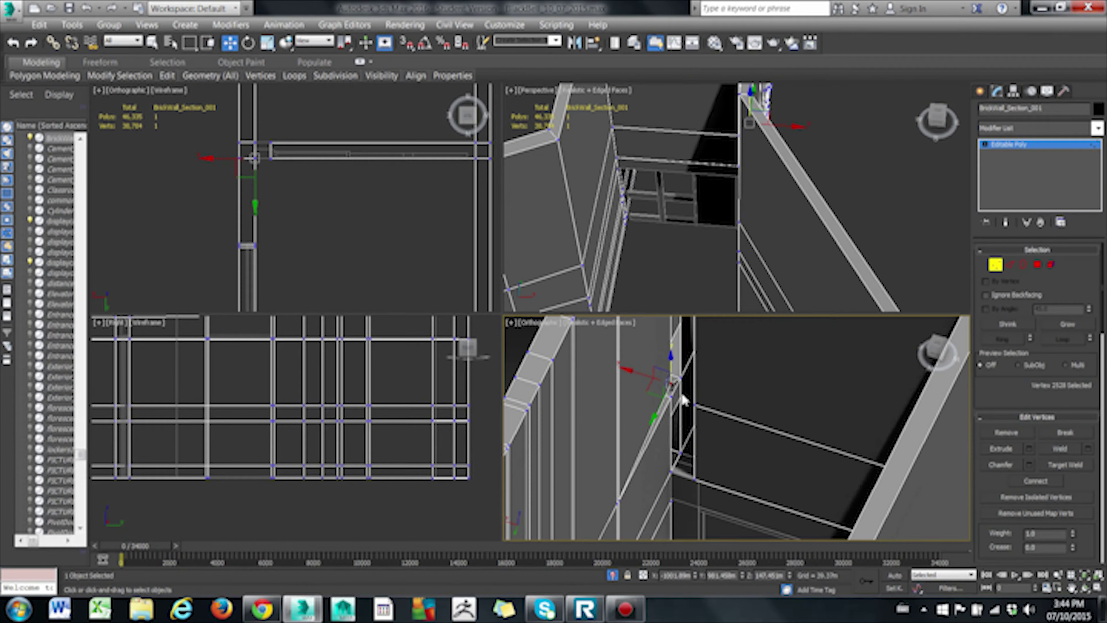
key(4)
alt+middle_drag(606, 438, 656, 401)
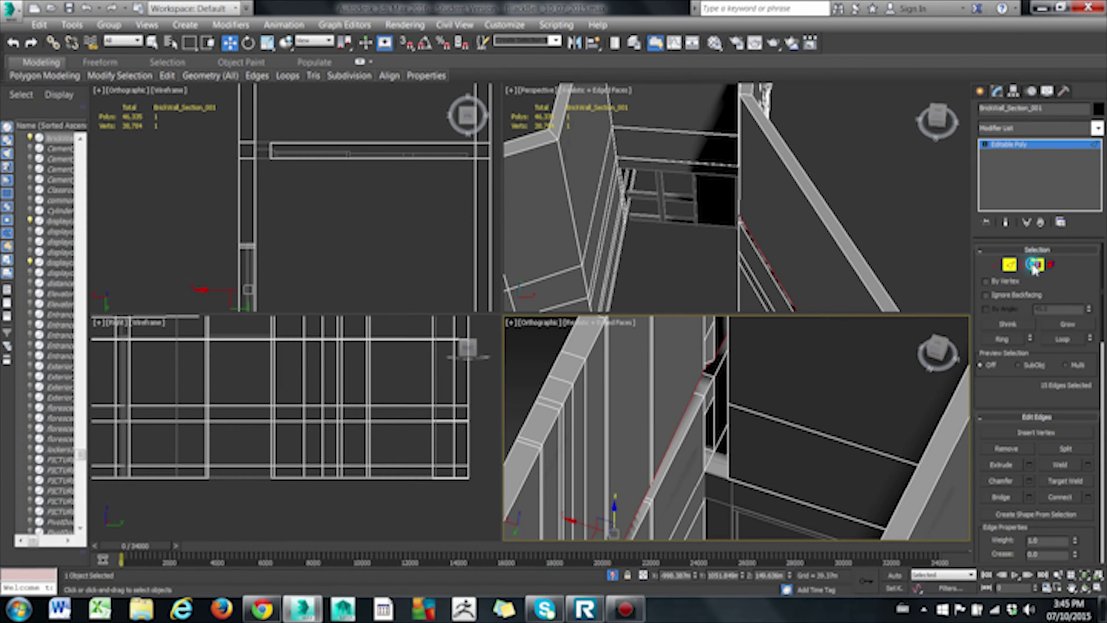
mouse_move(611, 486)
alt+middle_down()
mouse_move(709, 185)
mouse_move(842, 256)
alt+middle_up()
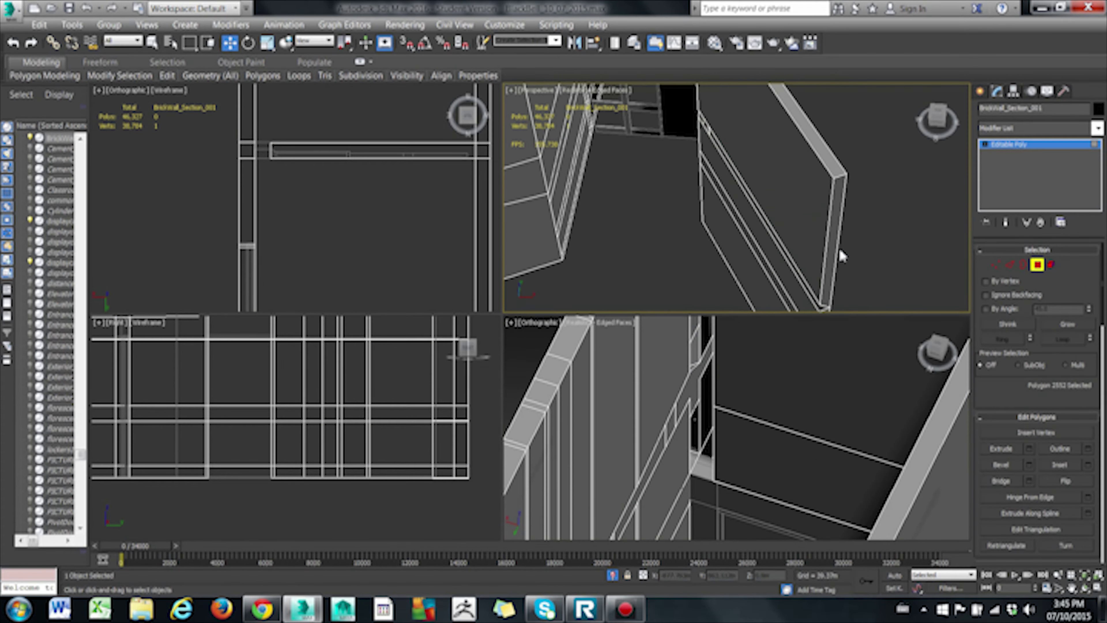
mouse_move(942, 128)
alt+middle_down()
mouse_move(774, 217)
mouse_move(781, 272)
alt+middle_up()
key(4)
click(995, 264)
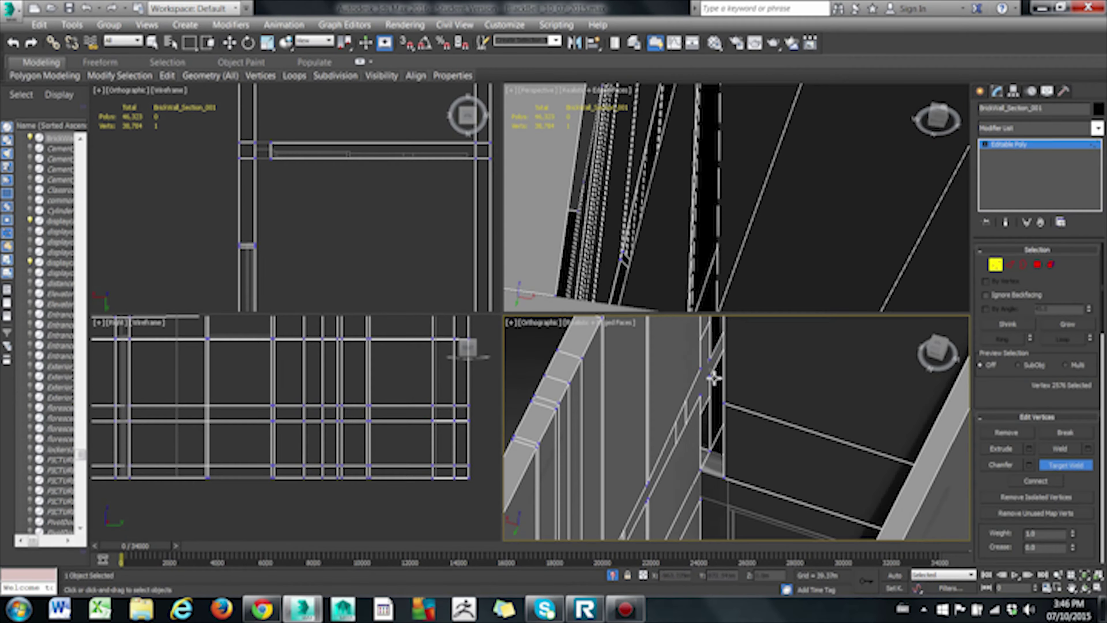
click(1065, 465)
click(667, 391)
scroll(641, 433, up, 3)
click(647, 422)
- Weld the remaining loose vertex at the ledge corner onto its neighbour
mouse_move(741, 197)
alt+middle_down()
mouse_move(767, 155)
mouse_move(785, 183)
alt+middle_up()
key(4)
click(715, 232)
key(1)
alt+middle_drag(846, 392, 859, 404)
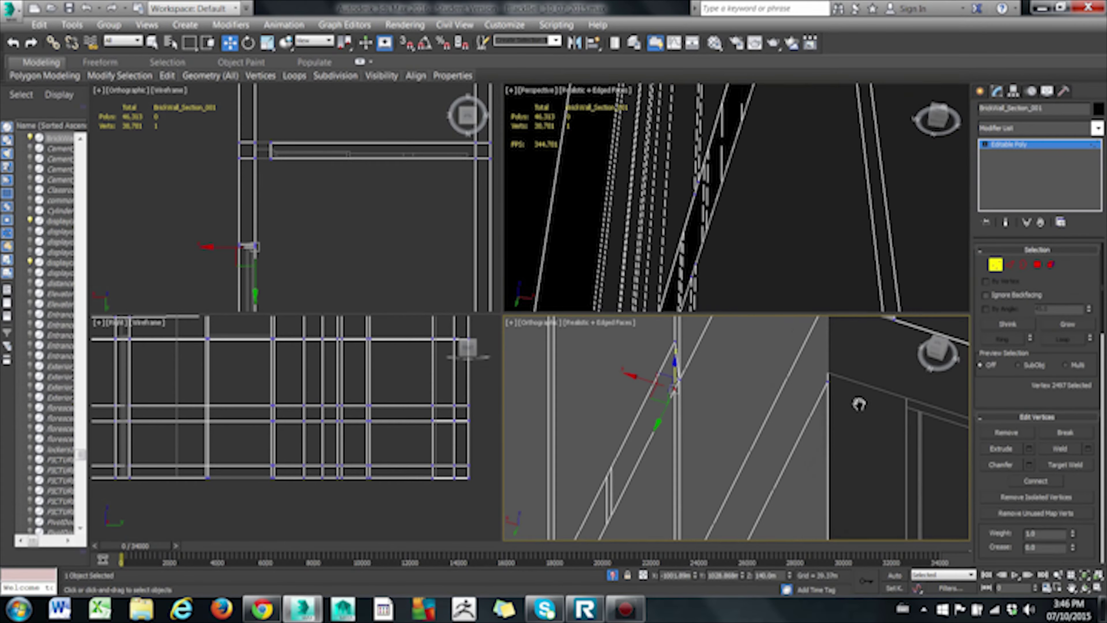
alt+middle_drag(715, 244, 829, 218)
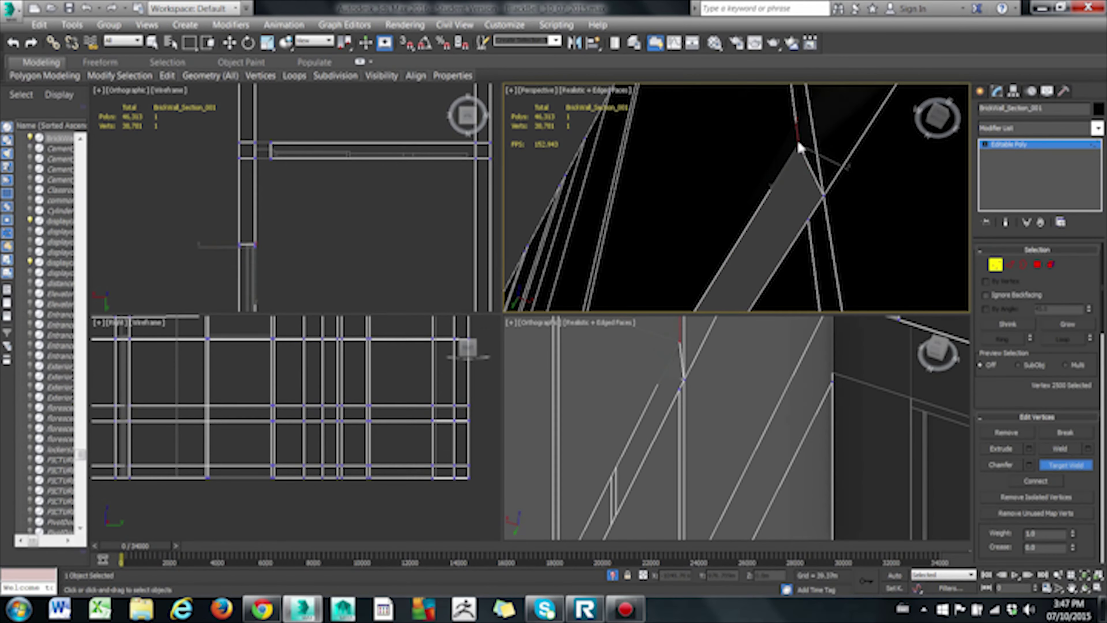
alt+middle_drag(677, 412, 655, 432)
click(994, 262)
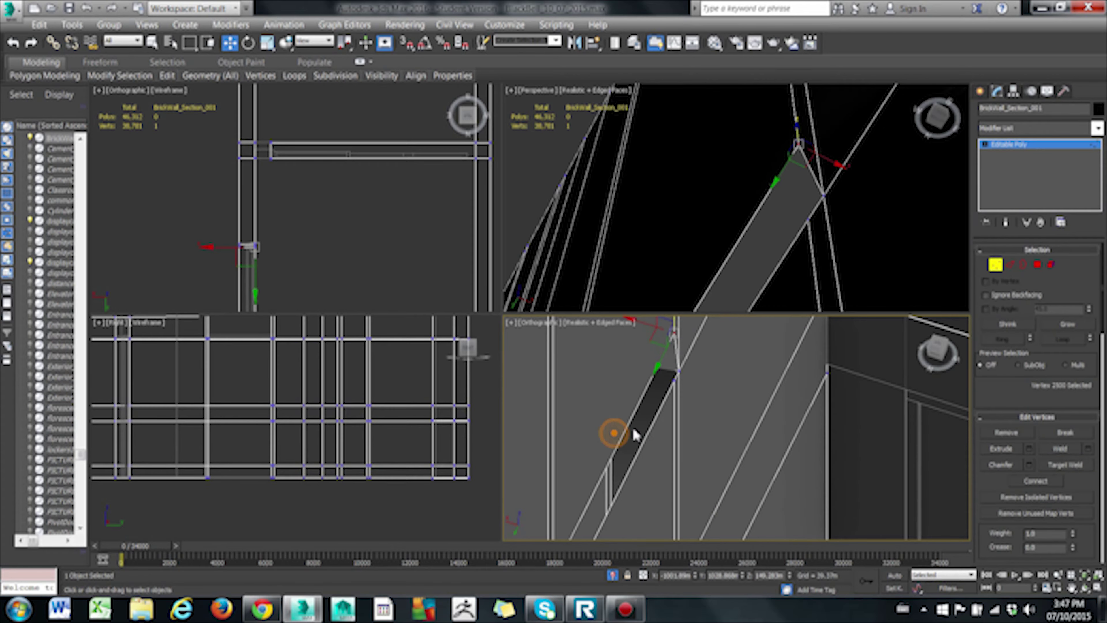
alt+middle_drag(741, 240, 788, 169)
key(4)
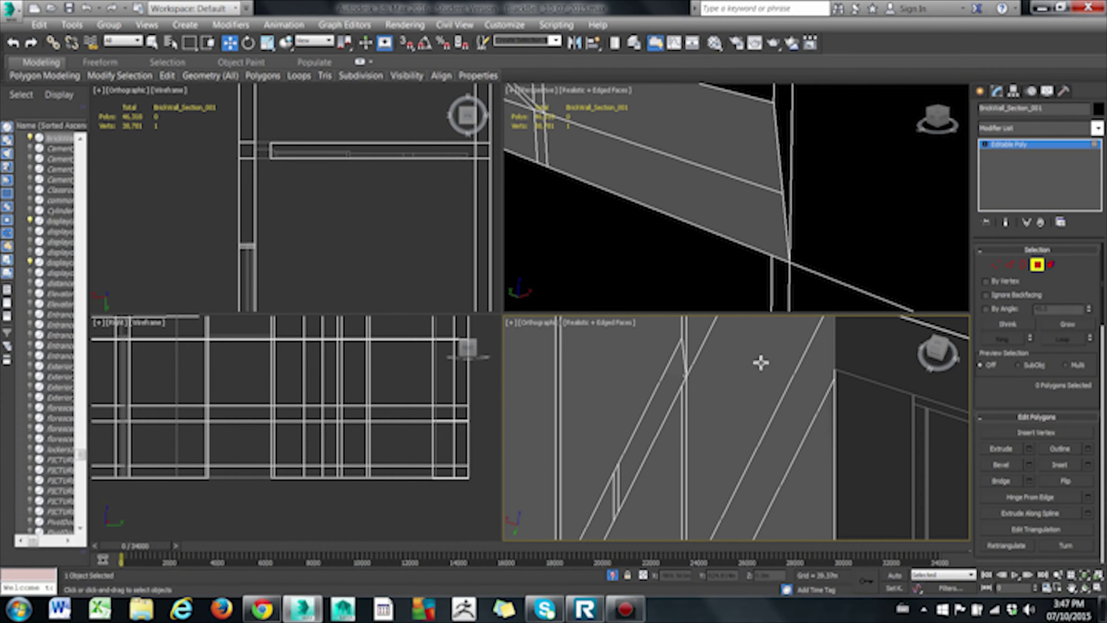
click(1064, 462)
drag(680, 384, 686, 376)
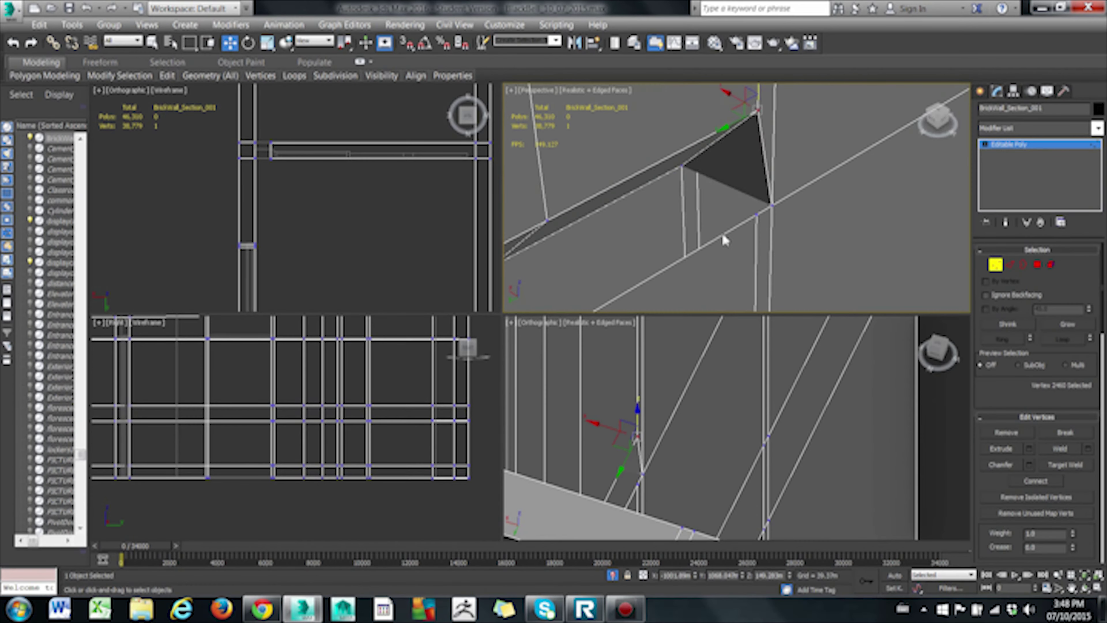
- Weld a top vertex on the sloped ledge down onto the vertex below
key(4)
scroll(800, 523, down, 5)
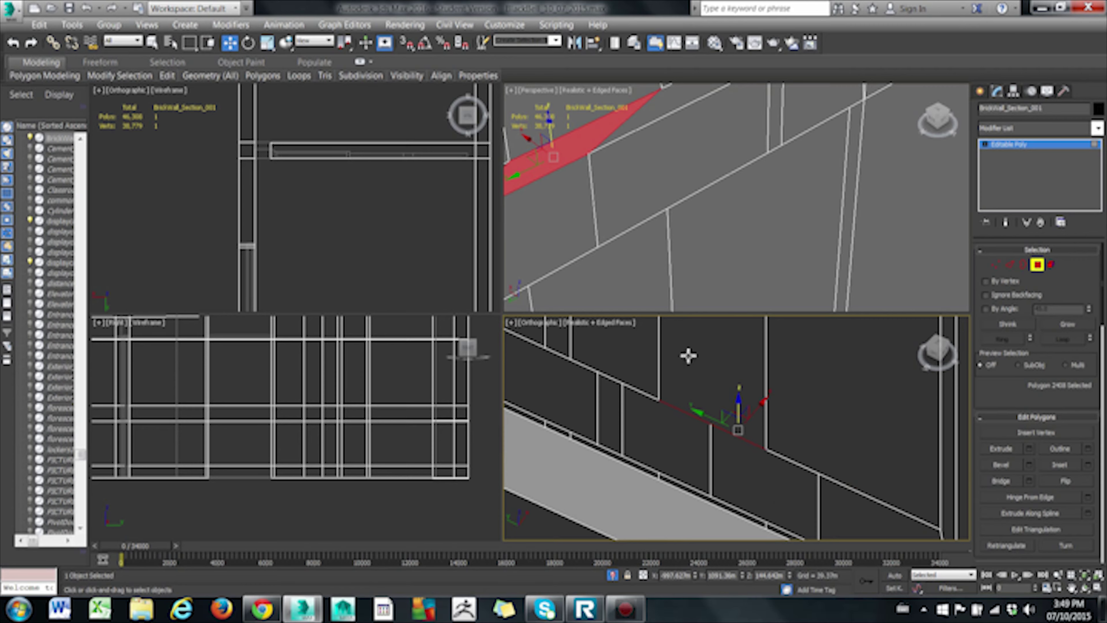
click(695, 128)
click(694, 261)
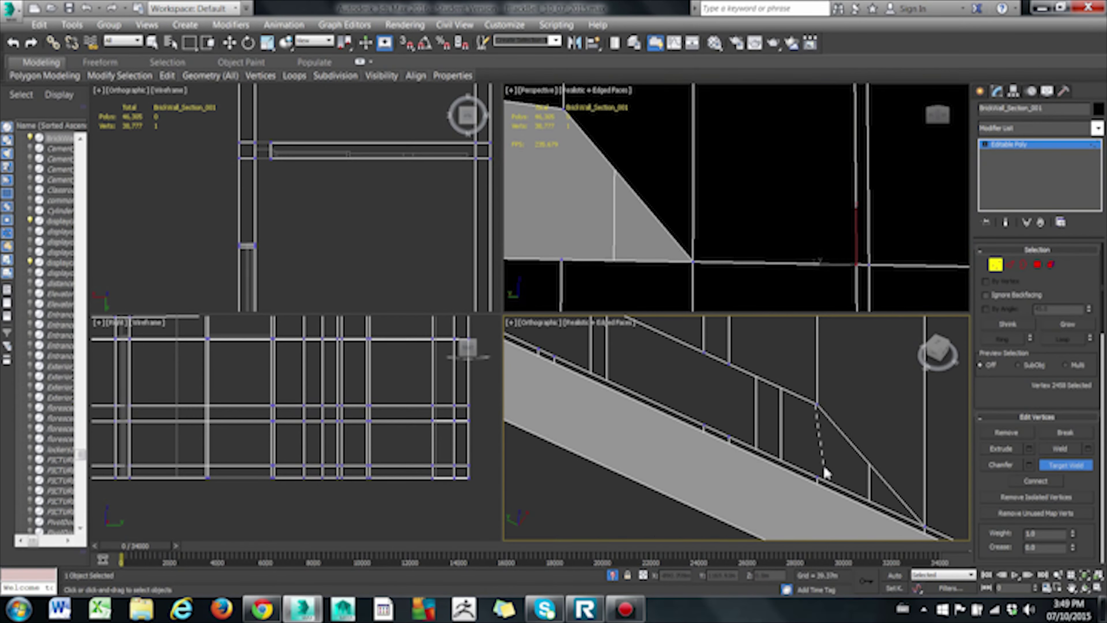
drag(931, 354, 565, 373)
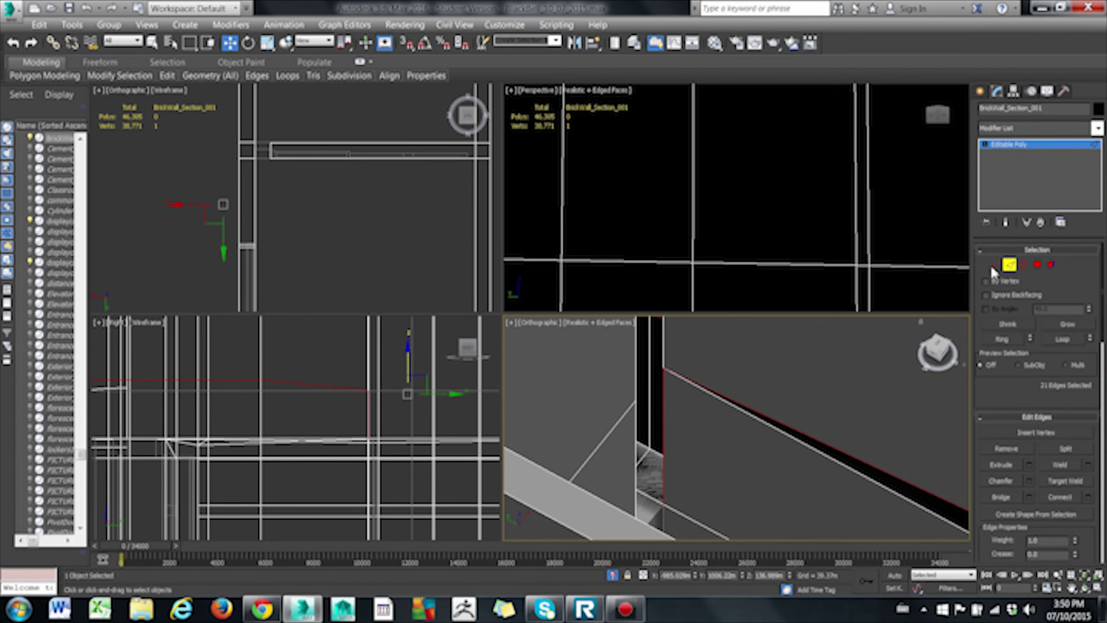
scroll(666, 363, down, 3)
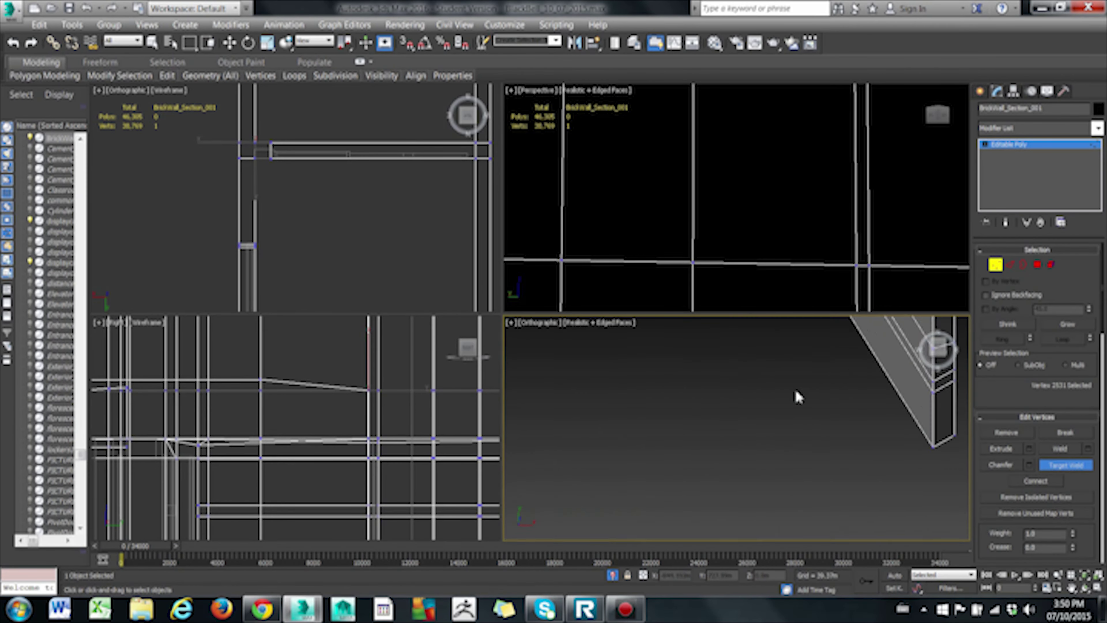
- Inspect the column corner vertices from several angles, undoing a stray selection
click(803, 364)
alt+middle_drag(804, 332, 798, 494)
click(833, 408)
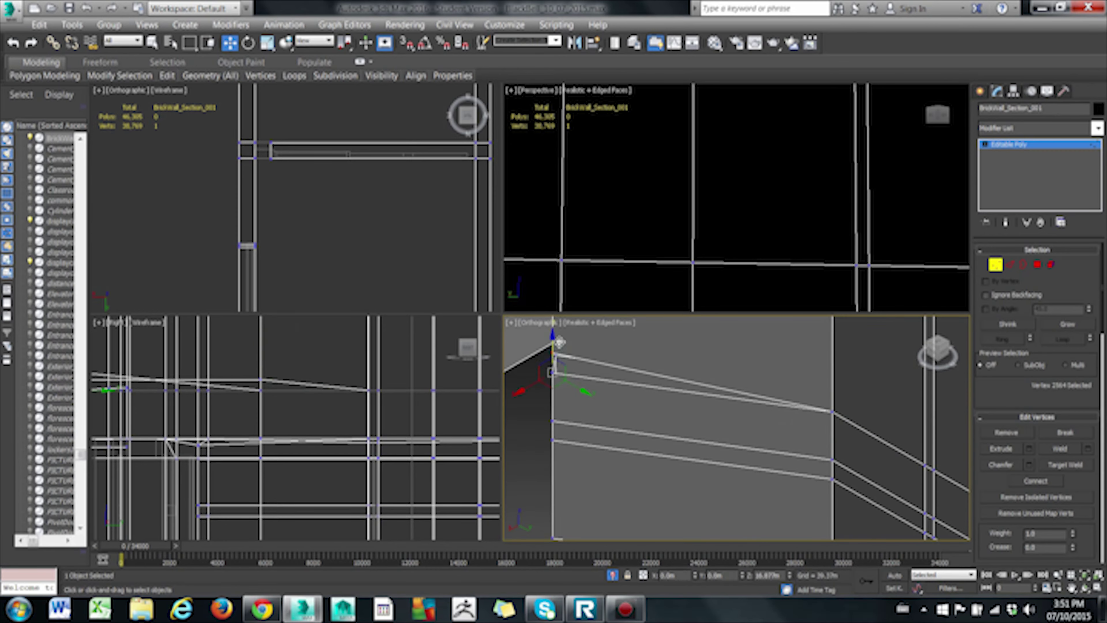
alt+middle_drag(560, 343, 654, 329)
key(ctrl+z)
mouse_move(756, 402)
alt+middle_down()
mouse_move(715, 382)
mouse_move(801, 431)
mouse_move(779, 386)
mouse_move(853, 436)
alt+middle_up()
- Target-weld a stray column-corner vertex onto its neighbour, bringing the wall to 38,754 vertices
key(2)
key(1)
key(ctrl+w)
click(659, 400)
click(628, 389)
mouse_move(628, 390)
middle_down()
mouse_move(718, 430)
mouse_move(754, 420)
mouse_move(771, 445)
mouse_move(870, 474)
mouse_move(854, 478)
mouse_move(758, 422)
middle_up()
- Leave Target Weld and select an edge on the ledge above the window
key(w)
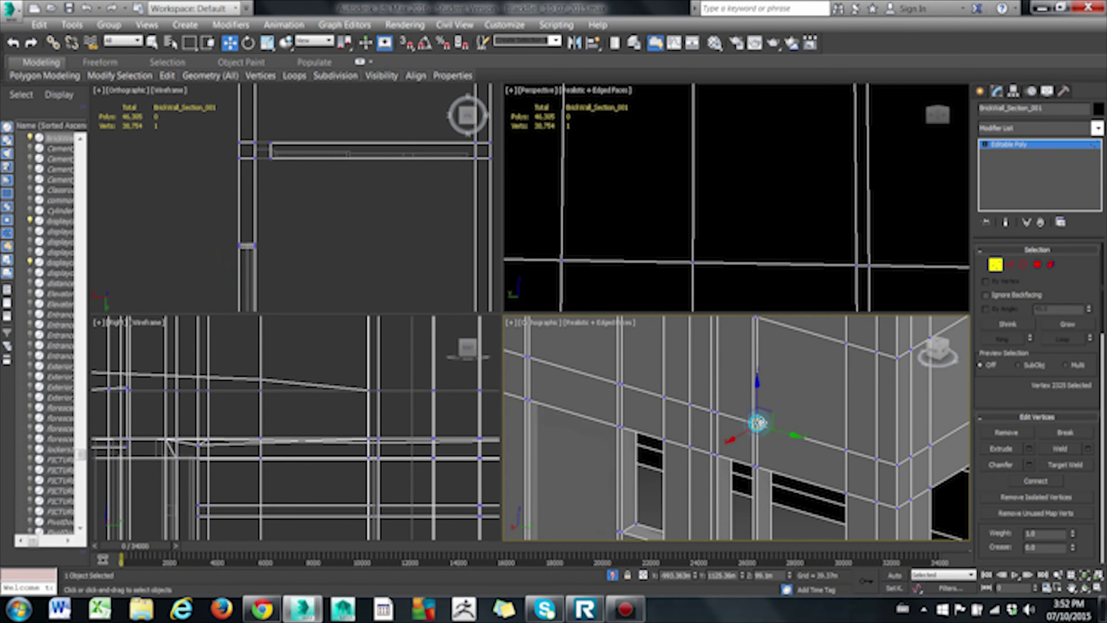
click(1011, 266)
alt+middle_drag(766, 341, 789, 415)
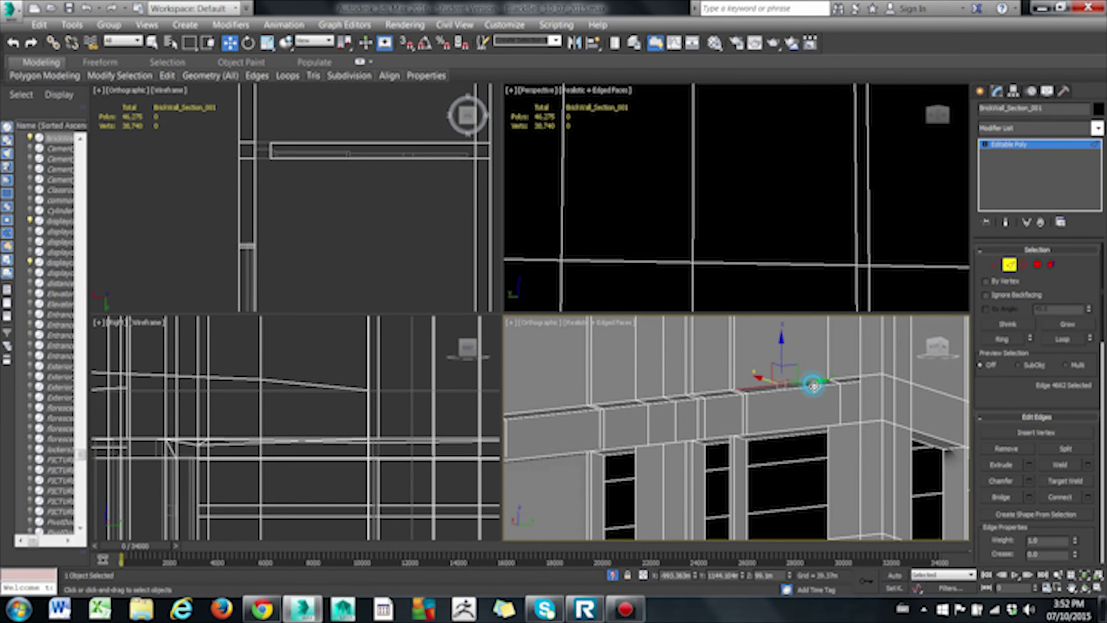
click(811, 389)
key(4)
scroll(737, 196, up, 3)
mouse_move(709, 259)
alt+middle_down()
mouse_move(711, 214)
mouse_move(754, 178)
alt+middle_up()
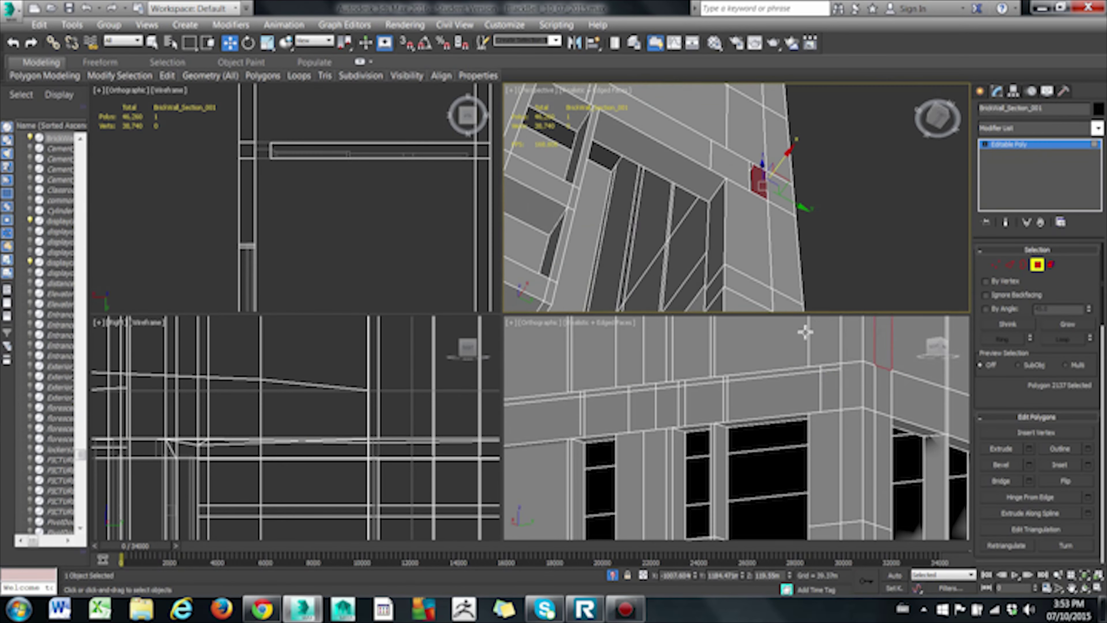
- Bridge the open gap in the window ledge with new faces
click(1025, 264)
key(2)
scroll(741, 210, up, 3)
click(771, 279)
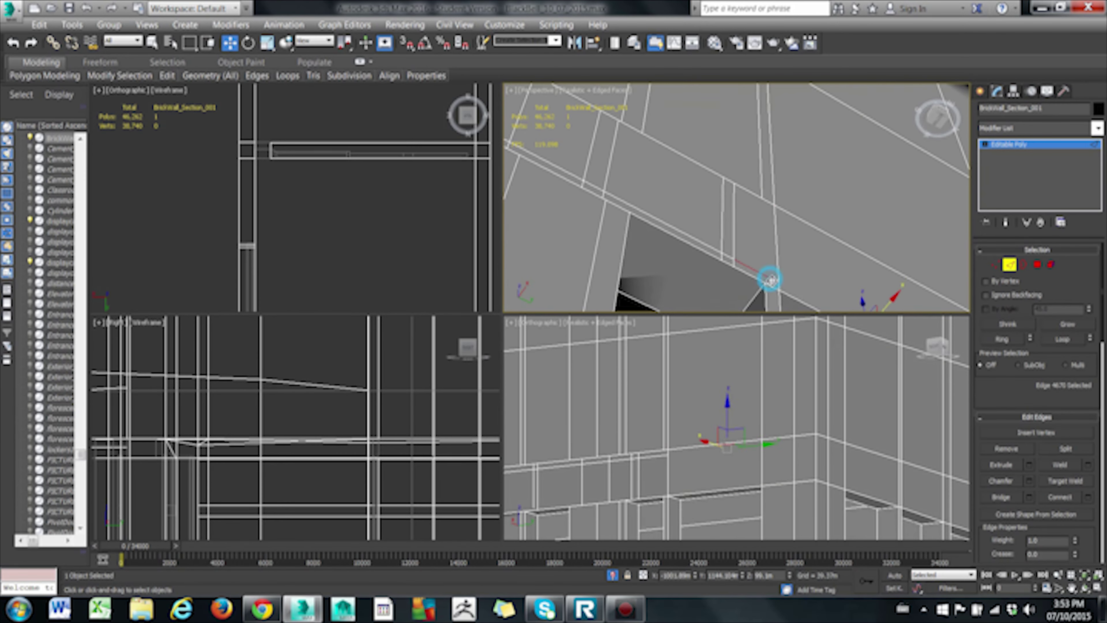
alt+middle_drag(807, 301, 827, 272)
mouse_move(618, 214)
alt+middle_down()
mouse_move(774, 250)
mouse_move(759, 238)
alt+middle_up()
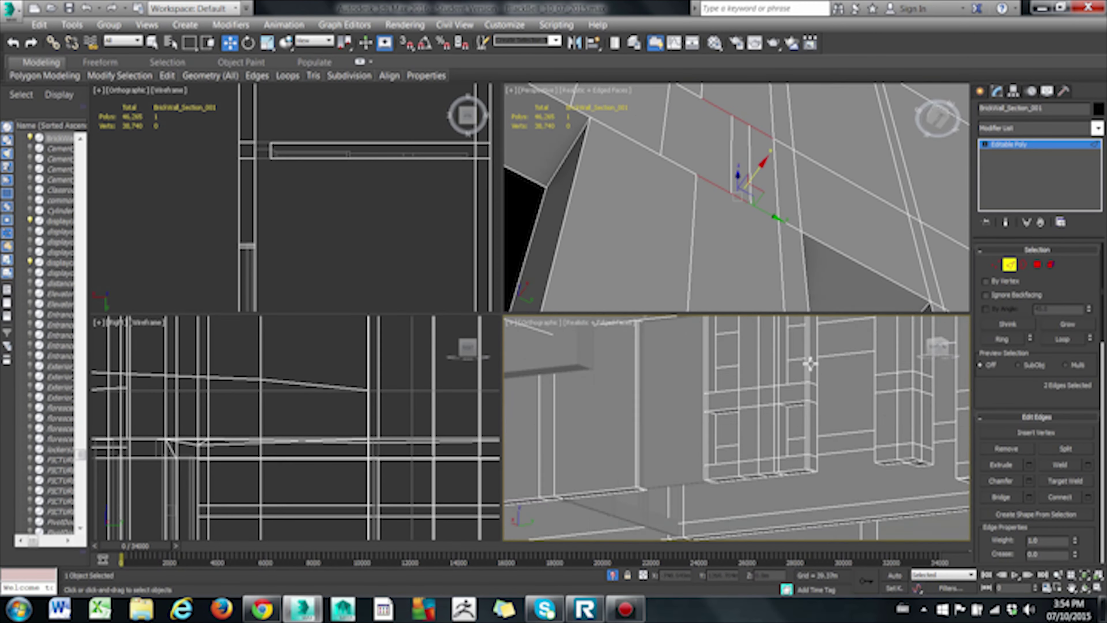
alt+middle_drag(806, 364, 740, 487)
alt+middle_drag(613, 470, 798, 426)
- Select a ledge polygon and inspect the bridged area
key(4)
click(724, 396)
alt+middle_drag(828, 196, 929, 248)
scroll(683, 173, up, 5)
key(2)
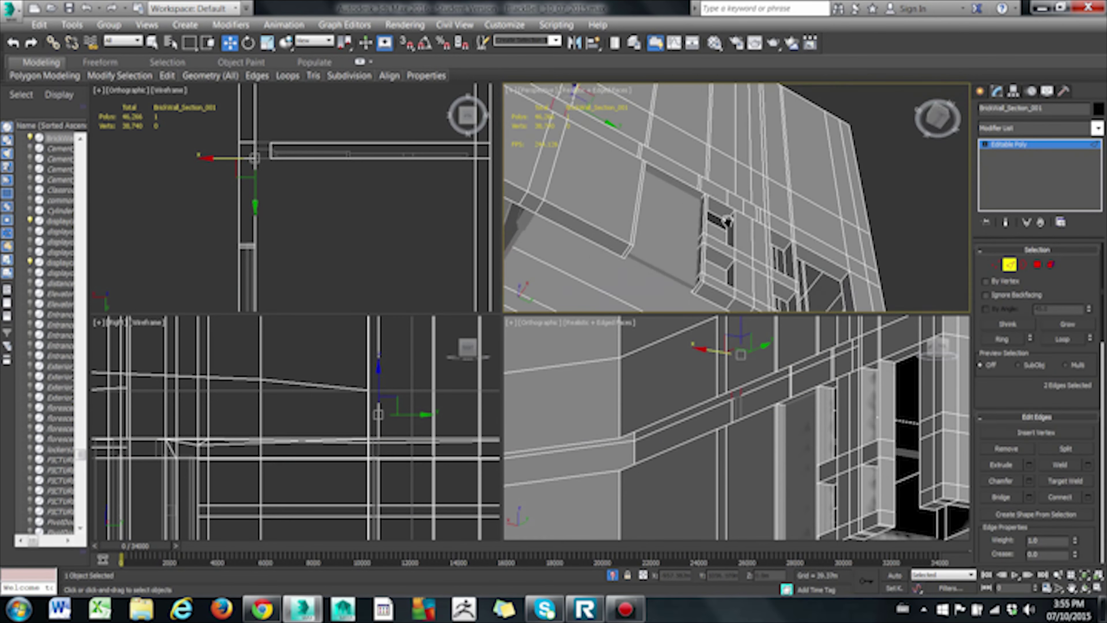
alt+middle_drag(619, 255, 716, 178)
alt+middle_drag(741, 384, 767, 415)
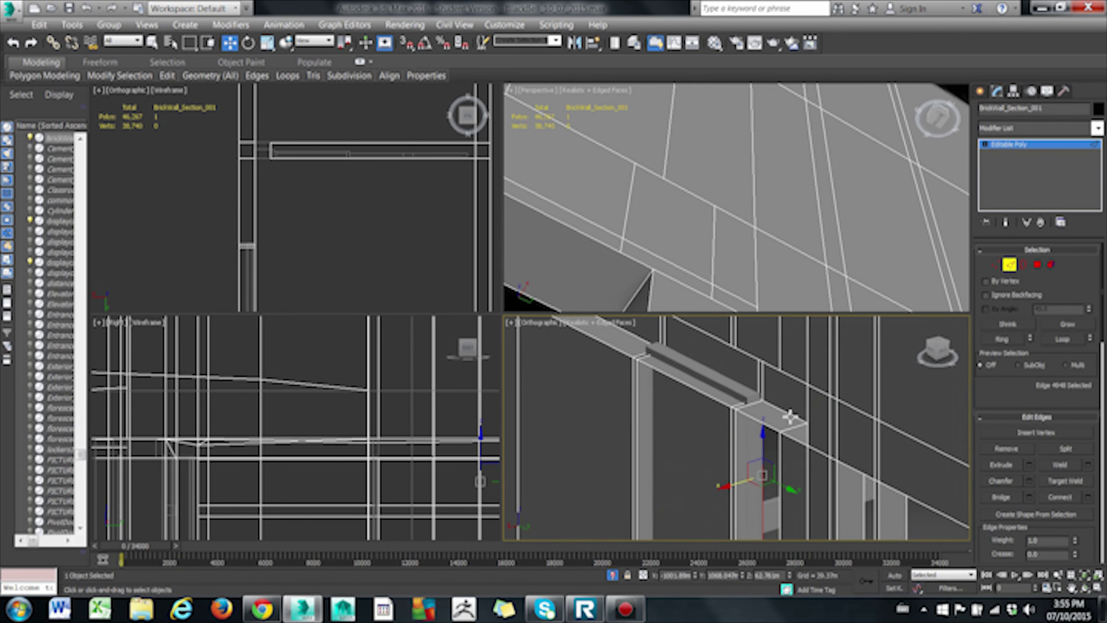
- Select polygons on the column, including its top face
key(4)
click(791, 259)
scroll(791, 260, up, 2)
key(2)
scroll(606, 426, up, 5)
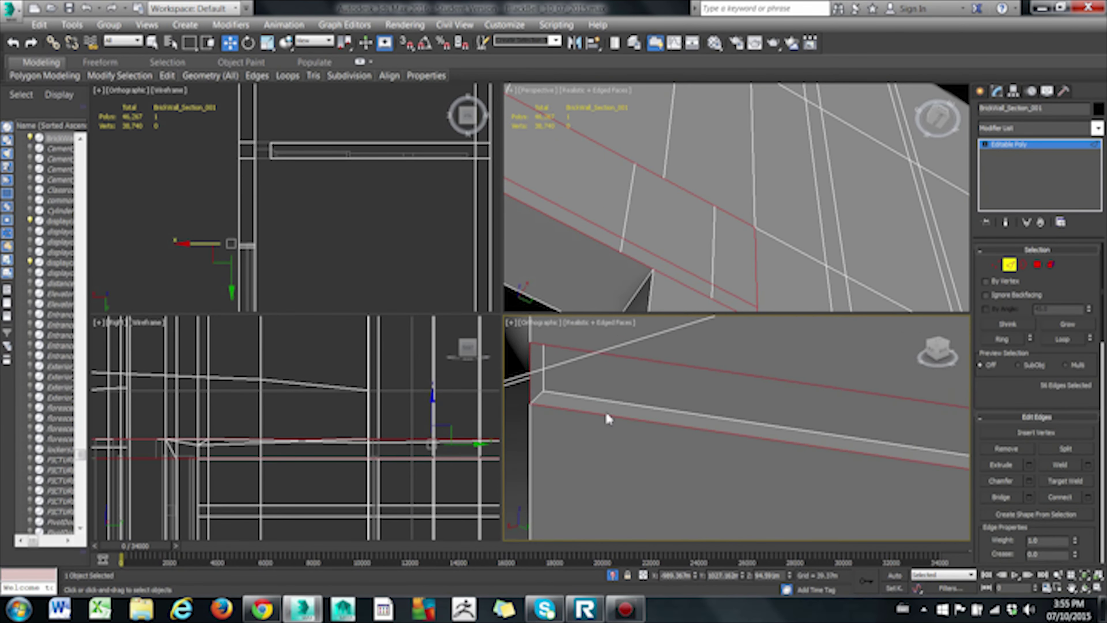
key(4)
scroll(705, 383, down, 3)
mouse_move(705, 383)
alt+middle_down()
mouse_move(631, 384)
mouse_move(789, 418)
mouse_move(823, 380)
mouse_move(769, 447)
mouse_move(816, 440)
mouse_move(827, 358)
alt+middle_up()
click(788, 418)
click(770, 448)
- Select an edge and a vertex near the column top, bringing the wall to 38,737 vertices
key(2)
click(823, 438)
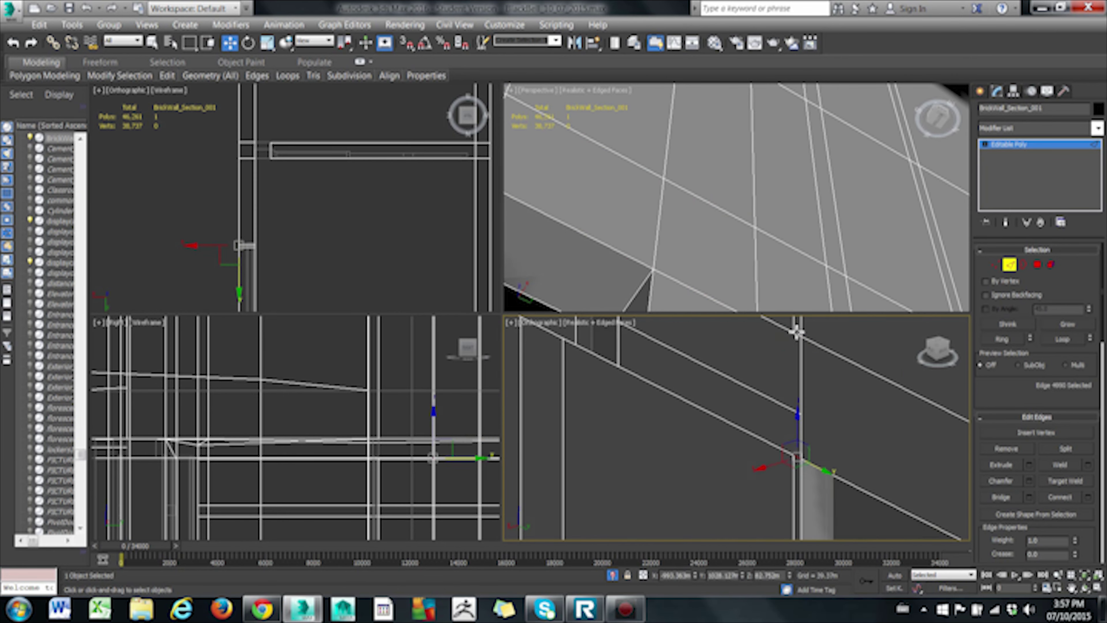
scroll(746, 433, down, 5)
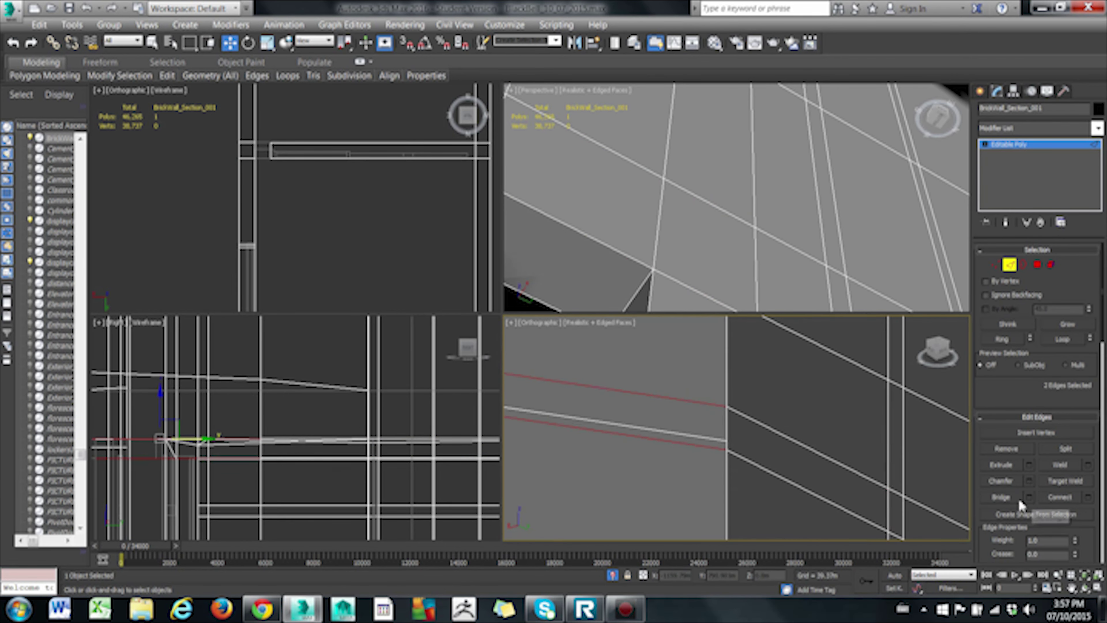
key(1)
scroll(790, 397, up, 3)
click(764, 425)
alt+middle_drag(764, 425, 727, 466)
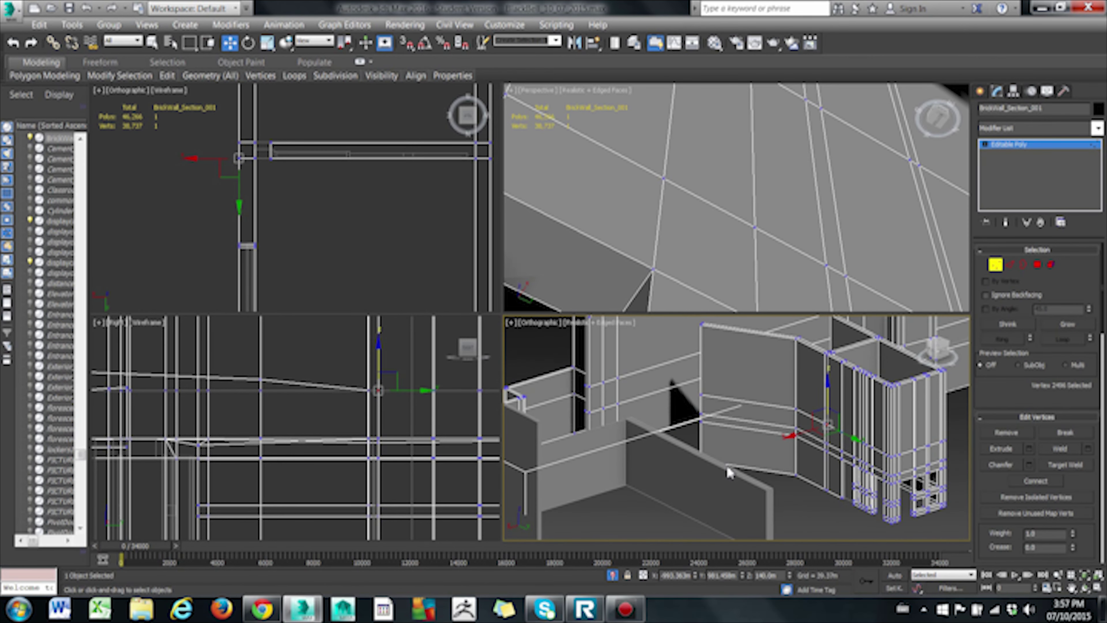